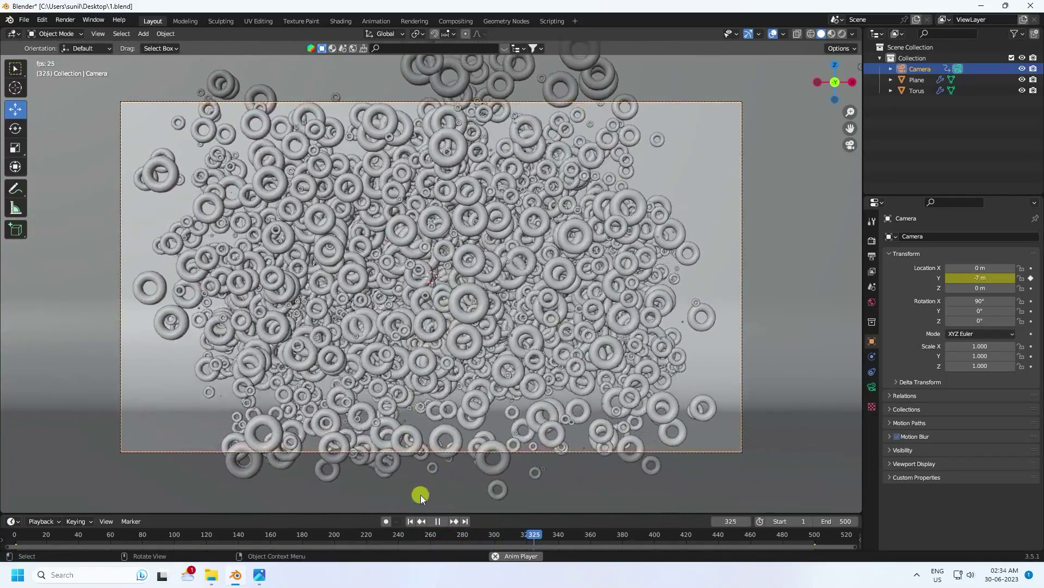
# - Play and pause the torus animation, scrub to about frame 317, and switch to Rendered shading
pyautogui.click(438, 521)
pyautogui.click(411, 520)
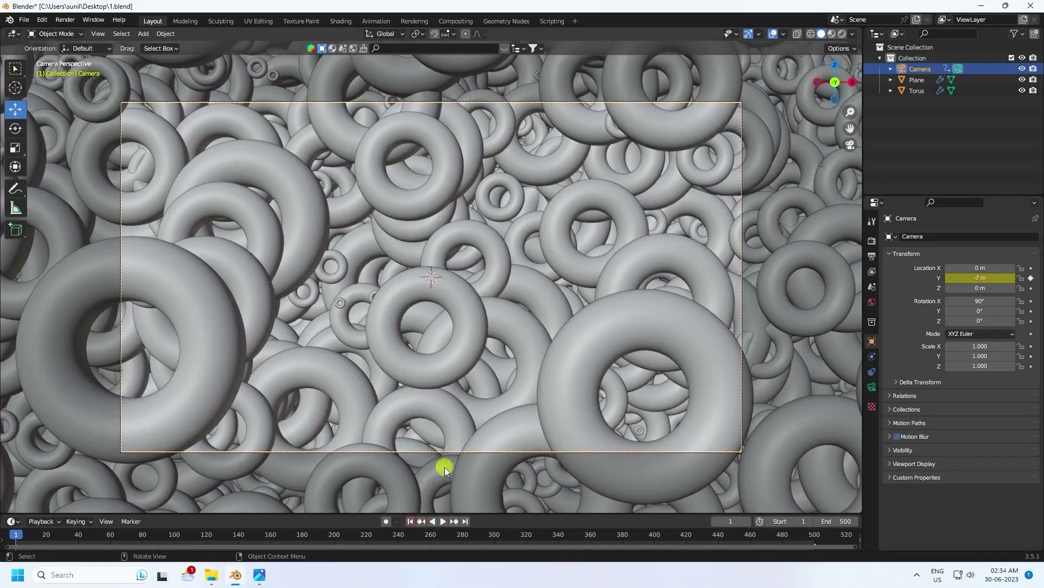
pyautogui.click(443, 521)
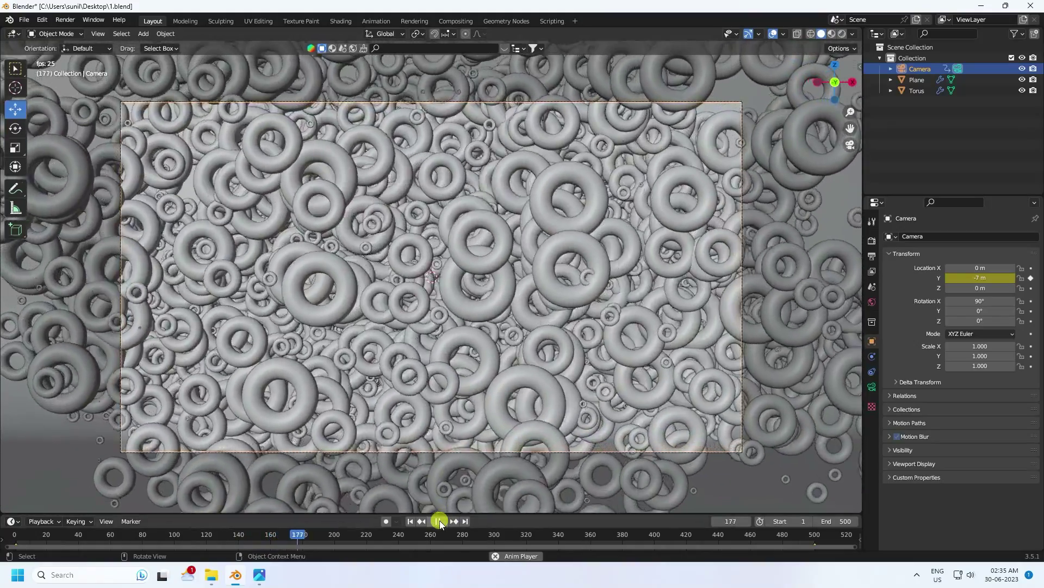
pyautogui.click(439, 520)
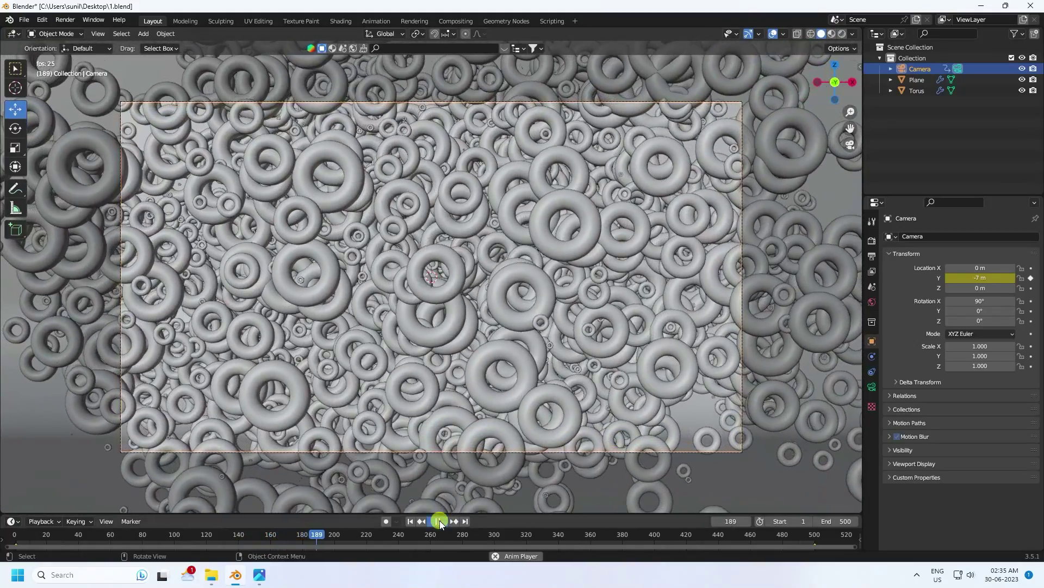
pyautogui.moveTo(443, 541); pyautogui.dragTo(521, 538)
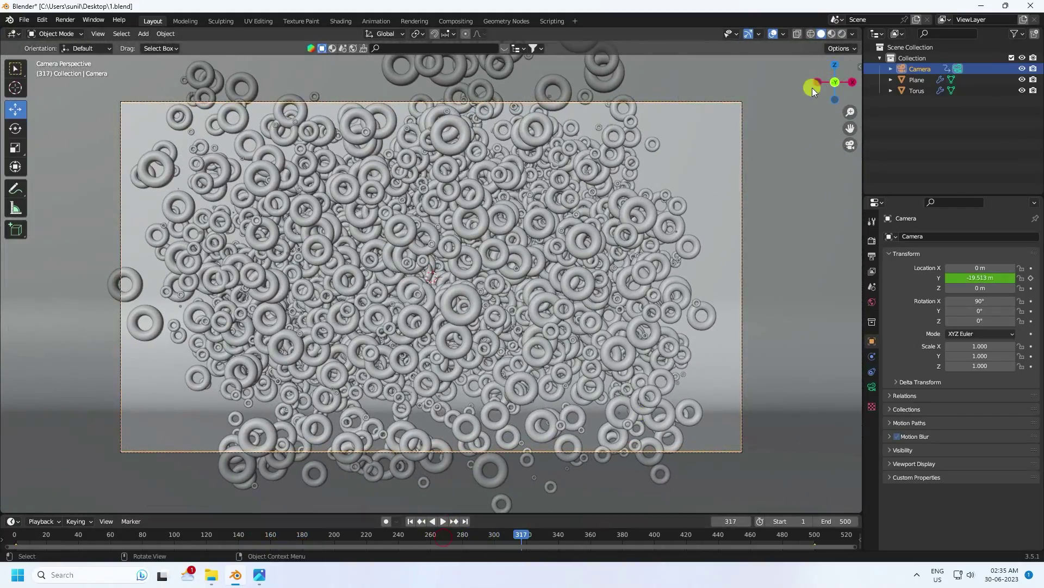
pyautogui.click(842, 35)
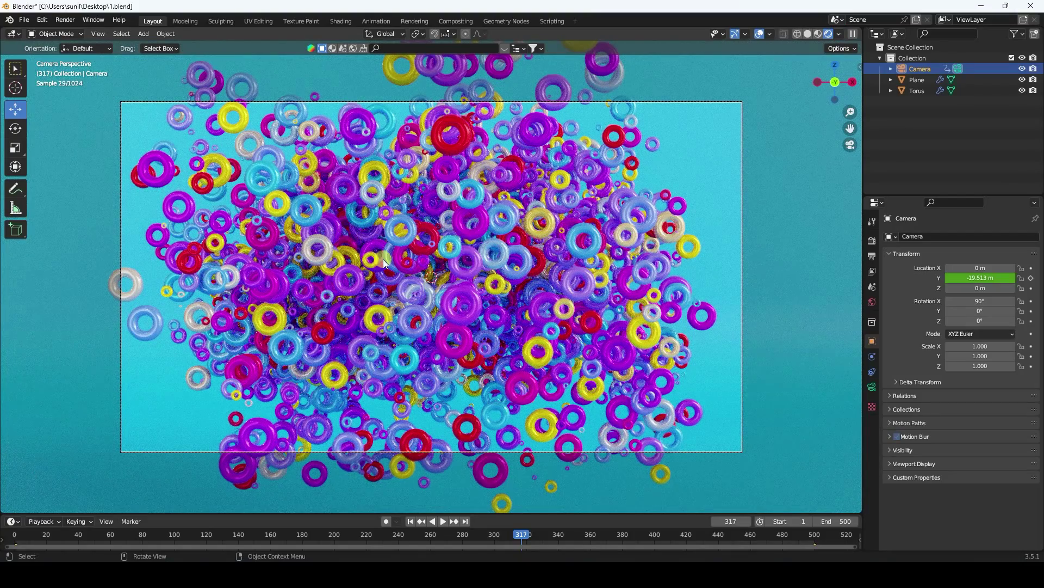
# - Show the Cycles render settings (GPU Compute, 256 samples) and bring up the File > New templates
pyautogui.scroll(2, 403, 251)
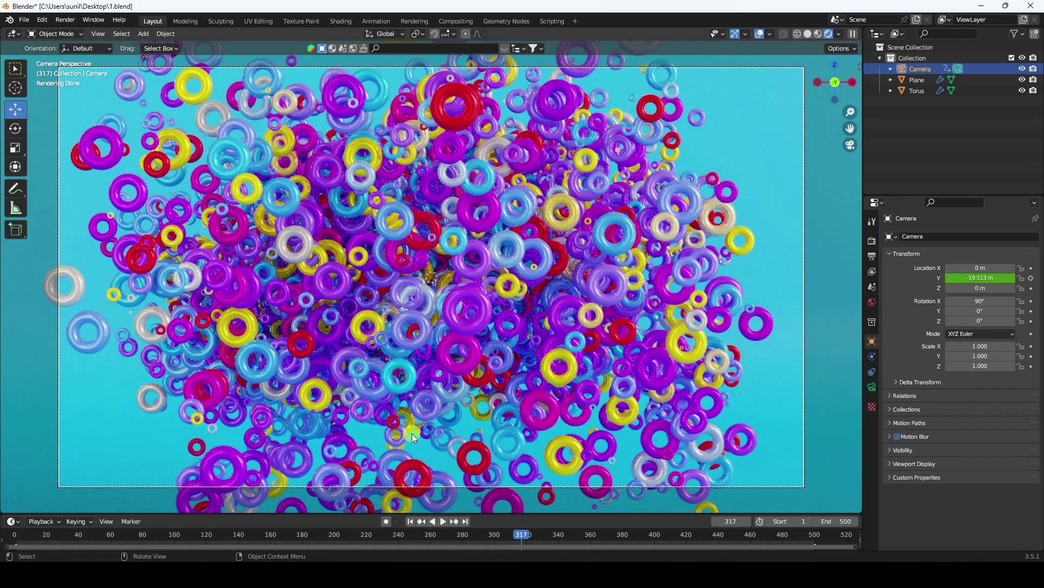
pyautogui.click(872, 240)
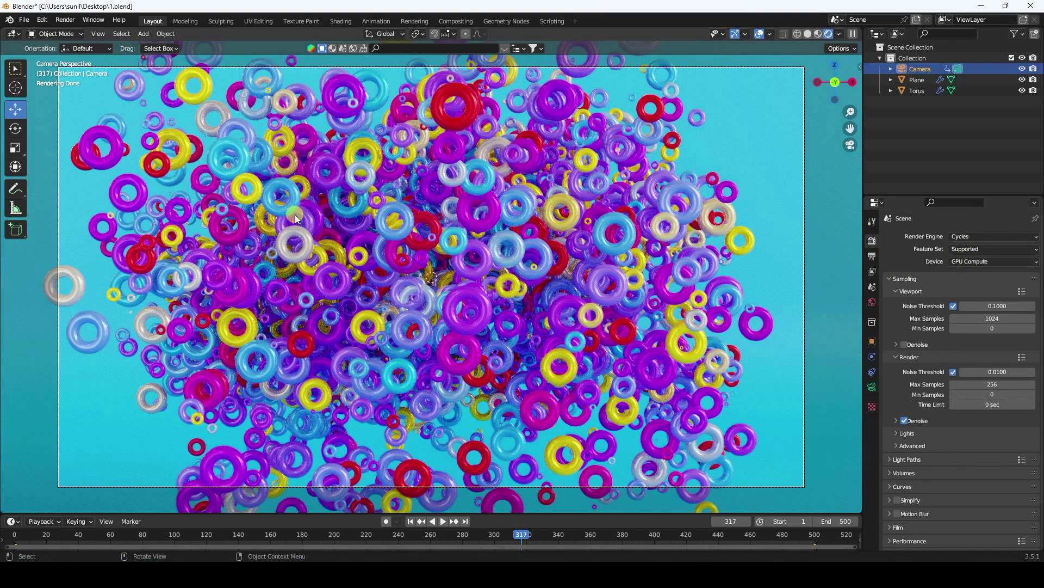
pyautogui.click(24, 20)
# - Start a new General file without saving the old one
pyautogui.moveTo(37, 35)
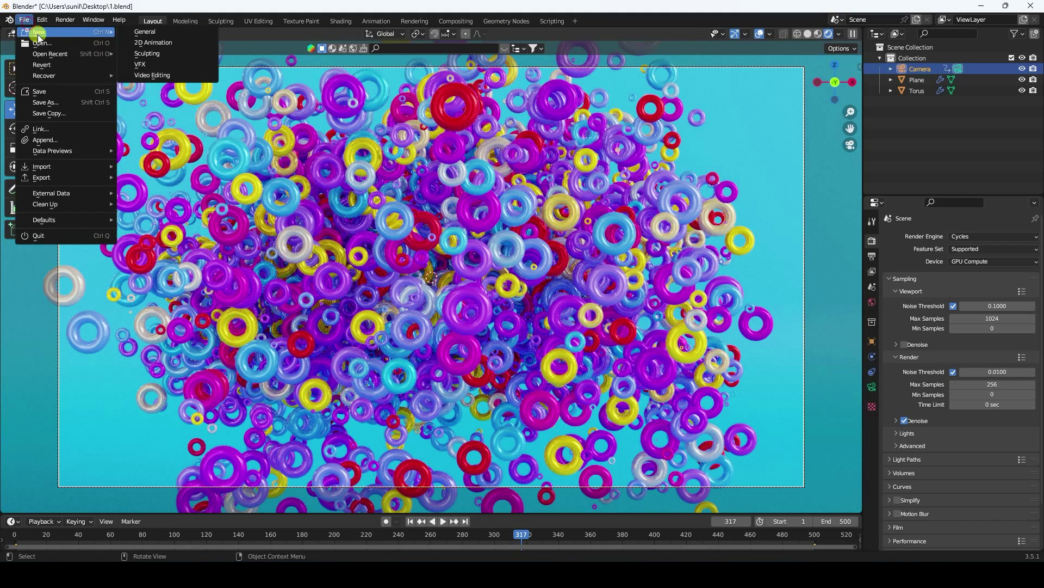
pyautogui.click(162, 33)
pyautogui.click(524, 302)
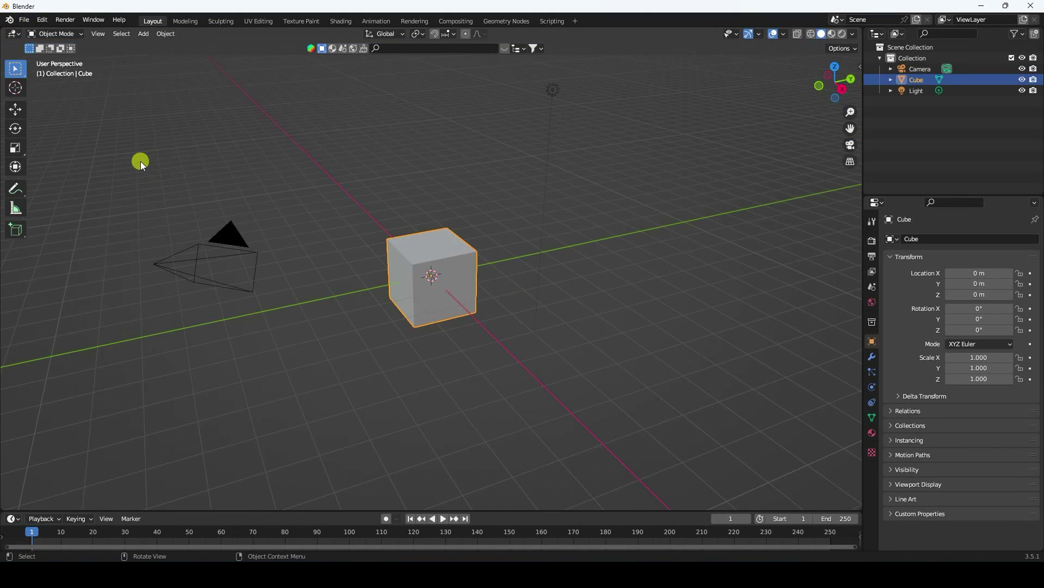
# - Delete the default camera, cube and light, and add a torus mesh
pyautogui.moveTo(141, 161); pyautogui.dragTo(664, 364)
pyautogui.press('Delete')
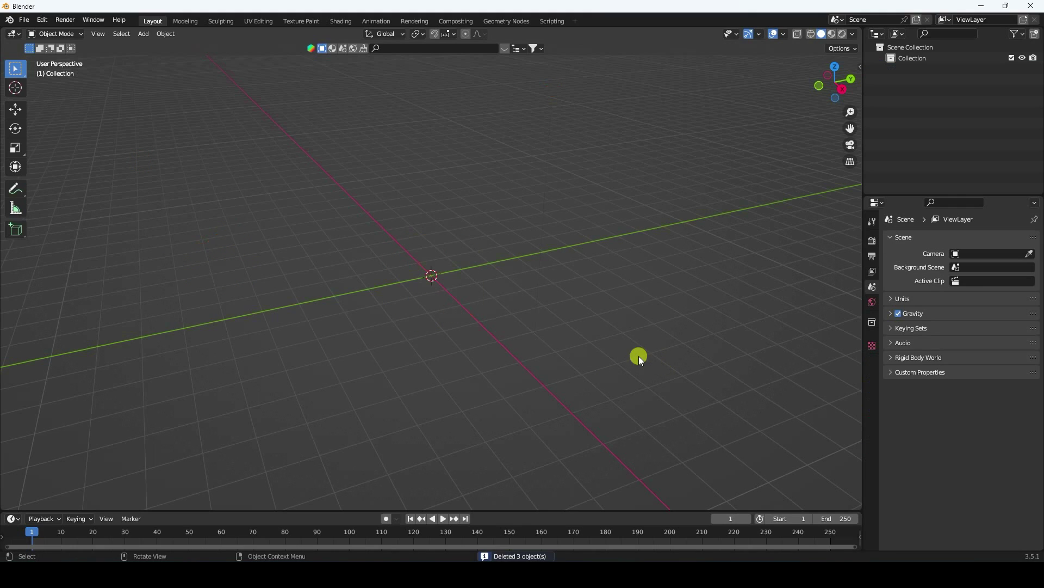
pyautogui.click(143, 34)
pyautogui.moveTo(155, 47)
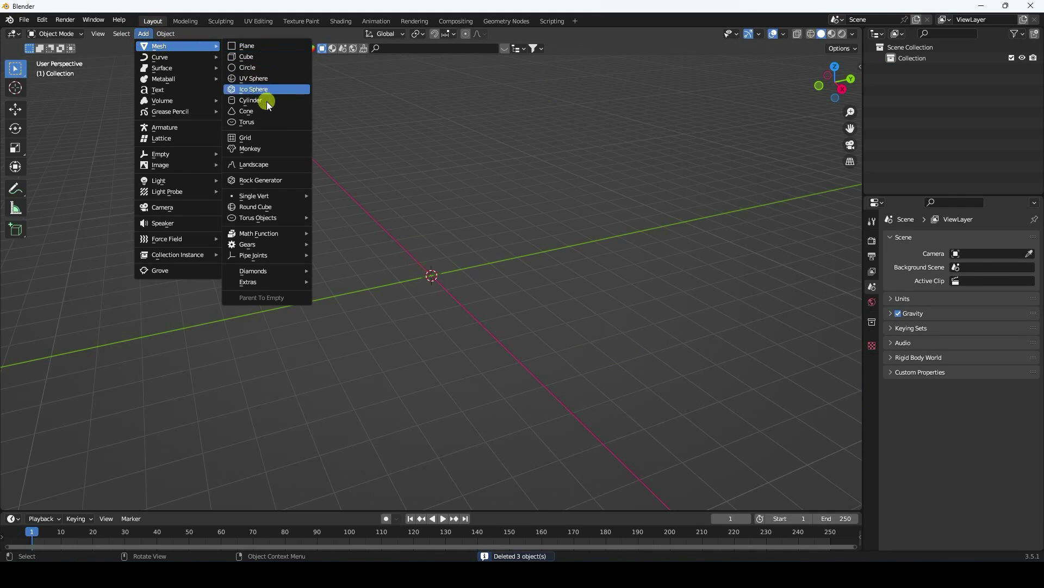
pyautogui.click(259, 122)
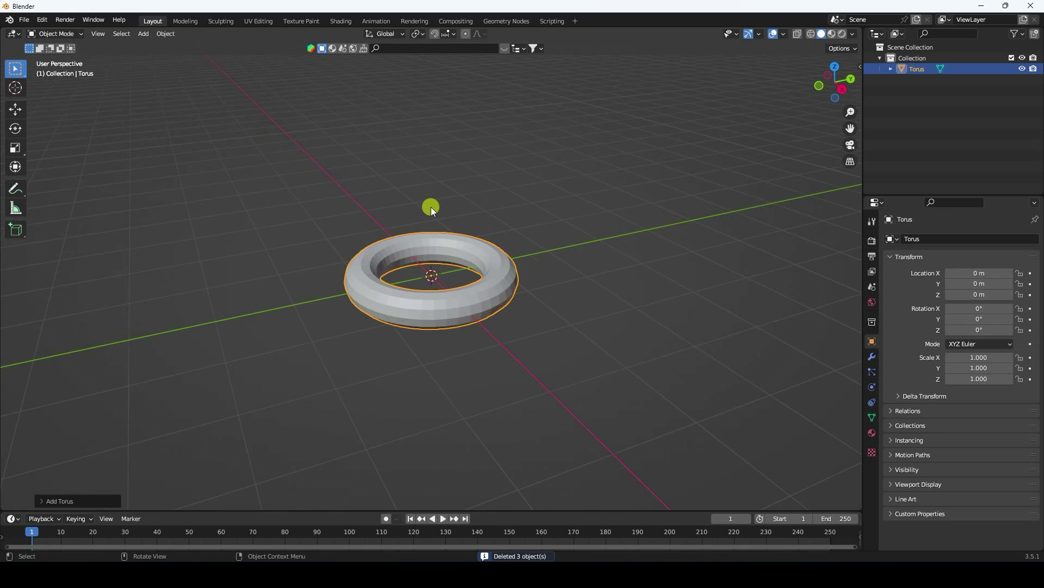
# - In the Geometry Nodes workspace, create a new node tree and merge the spreadsheet into the viewport
pyautogui.click(506, 22)
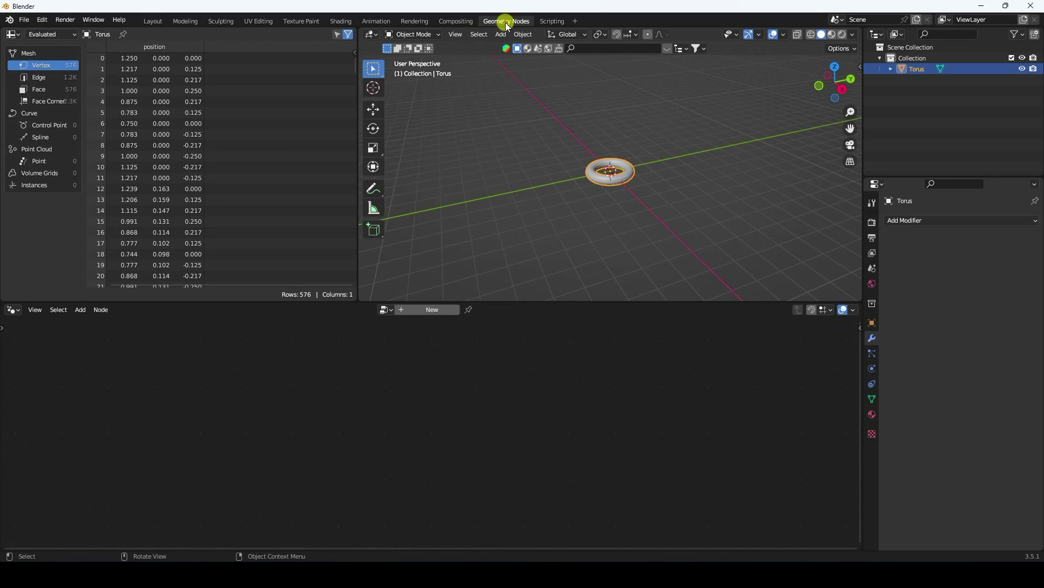
pyautogui.click(421, 309)
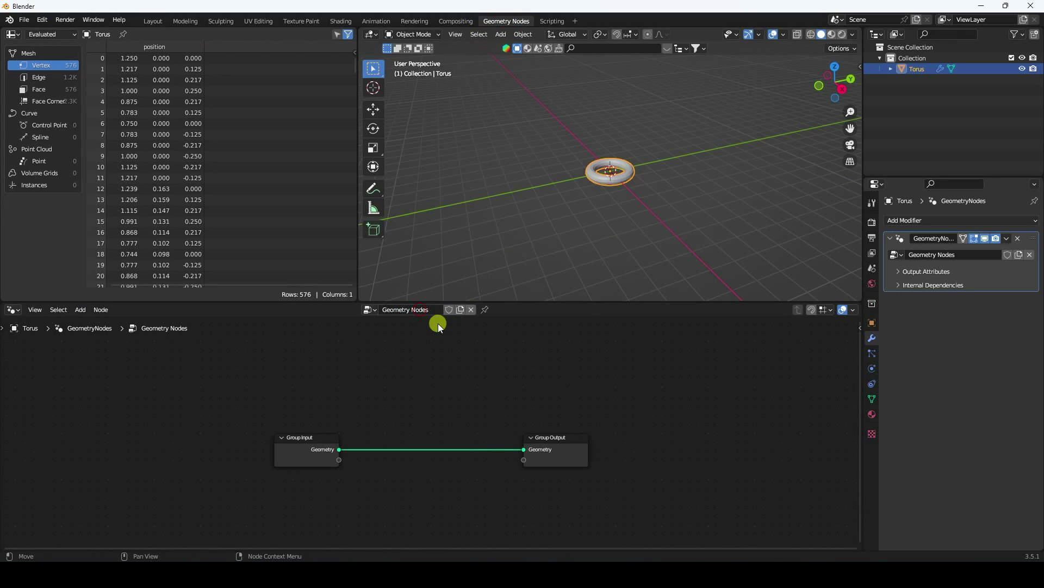
pyautogui.rightClick(356, 234)
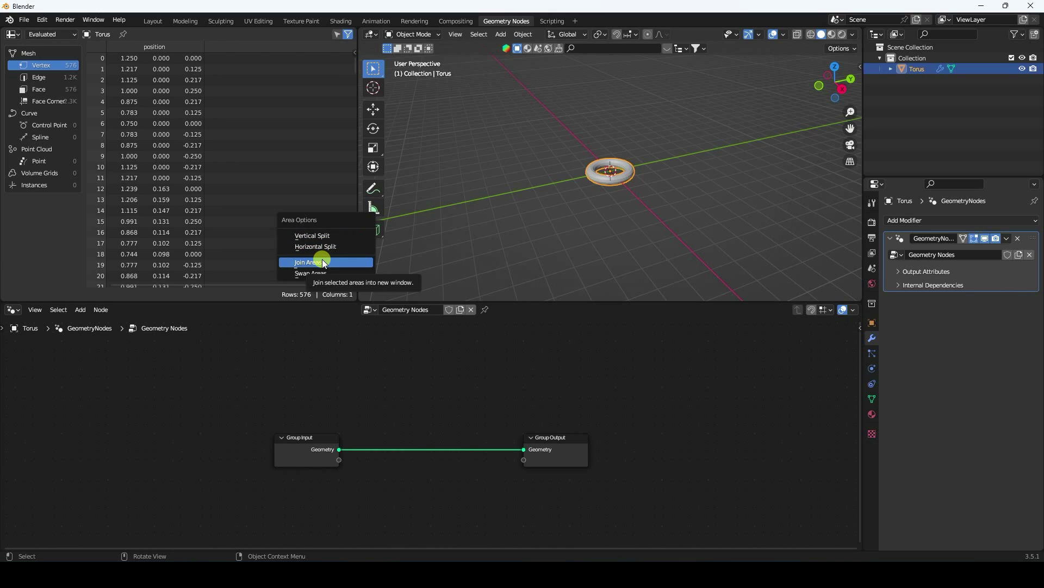
pyautogui.click(322, 262)
pyautogui.click(298, 237)
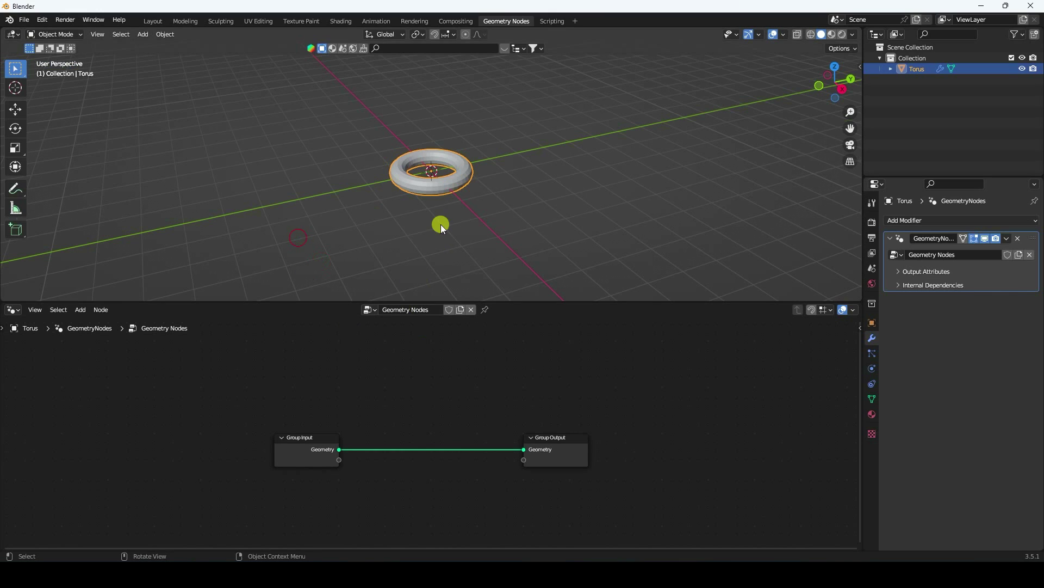
# - Delete the Group Input node, leaving only Group Output
pyautogui.scroll(4, 439, 235)
pyautogui.scroll(2, 383, 426)
pyautogui.moveTo(383, 426); pyautogui.dragTo(476, 367, button='middle')
pyautogui.moveTo(229, 351); pyautogui.dragTo(378, 464)
pyautogui.press('Delete')
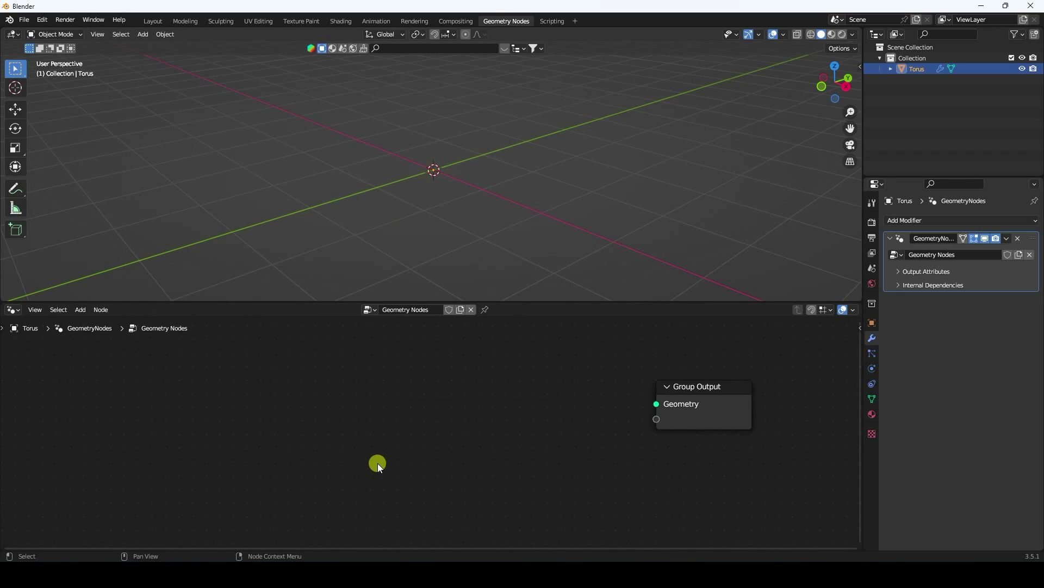
# - Add a Curve Circle node via search ('cir') and frame the node view
pyautogui.click(87, 312)
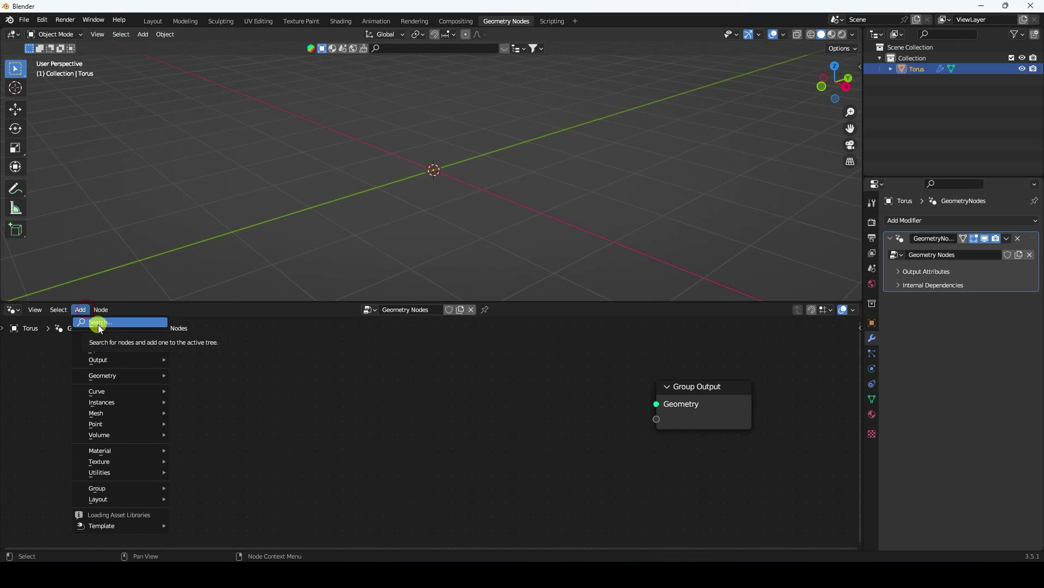
pyautogui.click(100, 323)
pyautogui.write('cir')
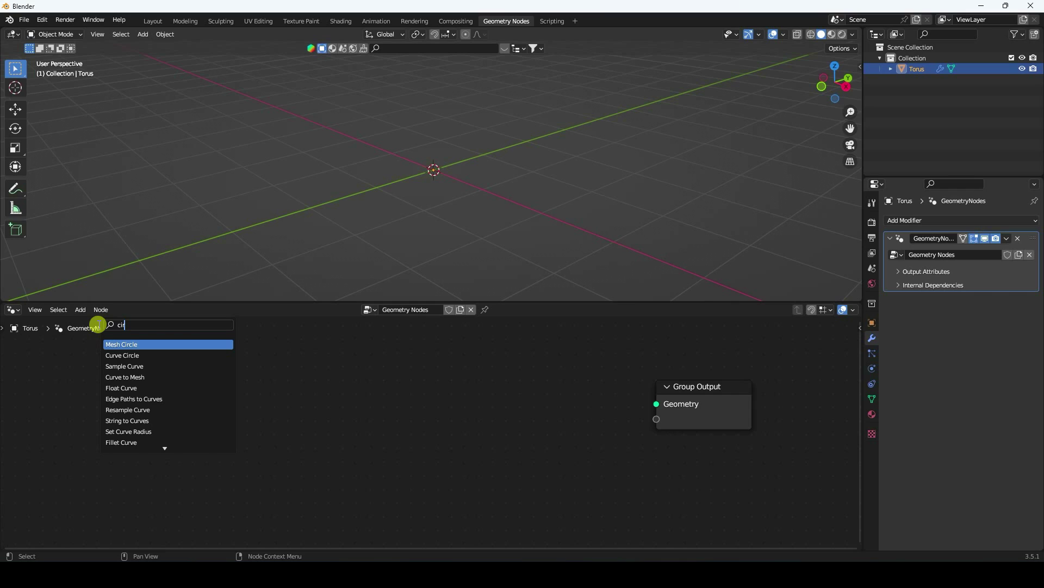
pyautogui.click(120, 356)
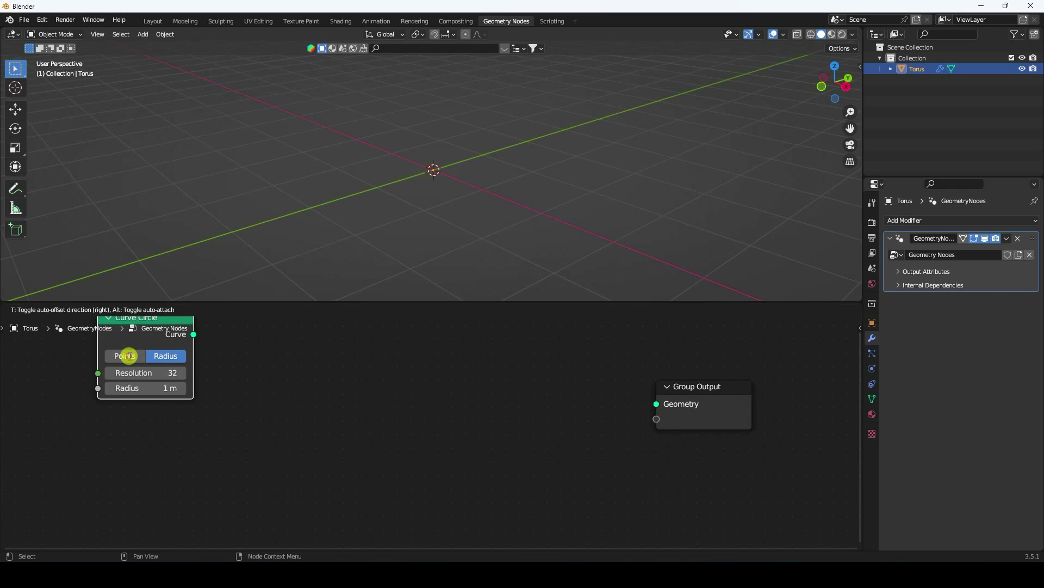
pyautogui.click(51, 436)
pyautogui.press('g')
pyautogui.click(420, 425)
pyautogui.press('Home')
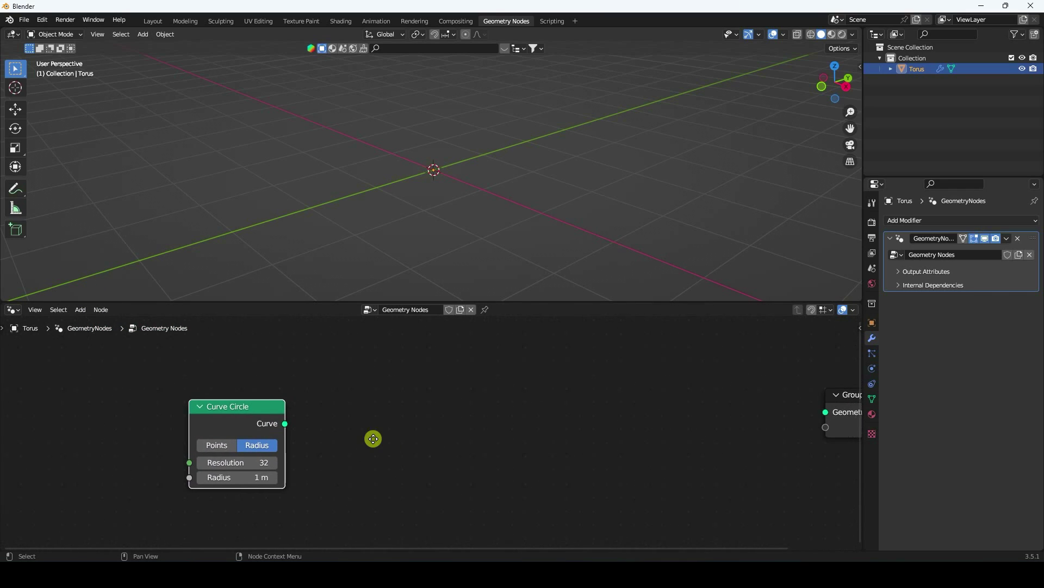
# - Add a Curve to Mesh node via search ('curve to')
pyautogui.click(81, 309)
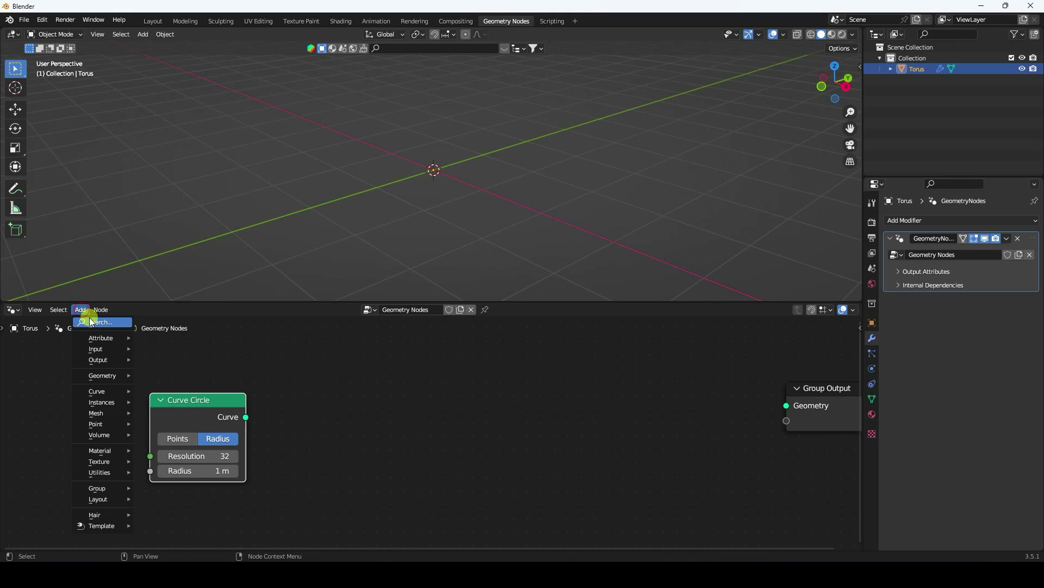
pyautogui.click(92, 322)
pyautogui.write('curve to')
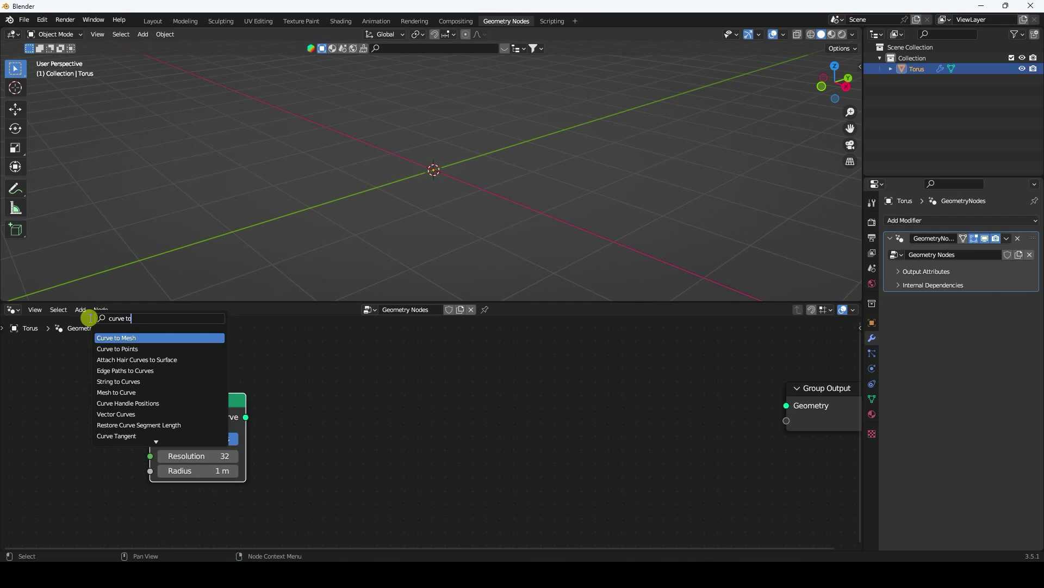
pyautogui.click(112, 337)
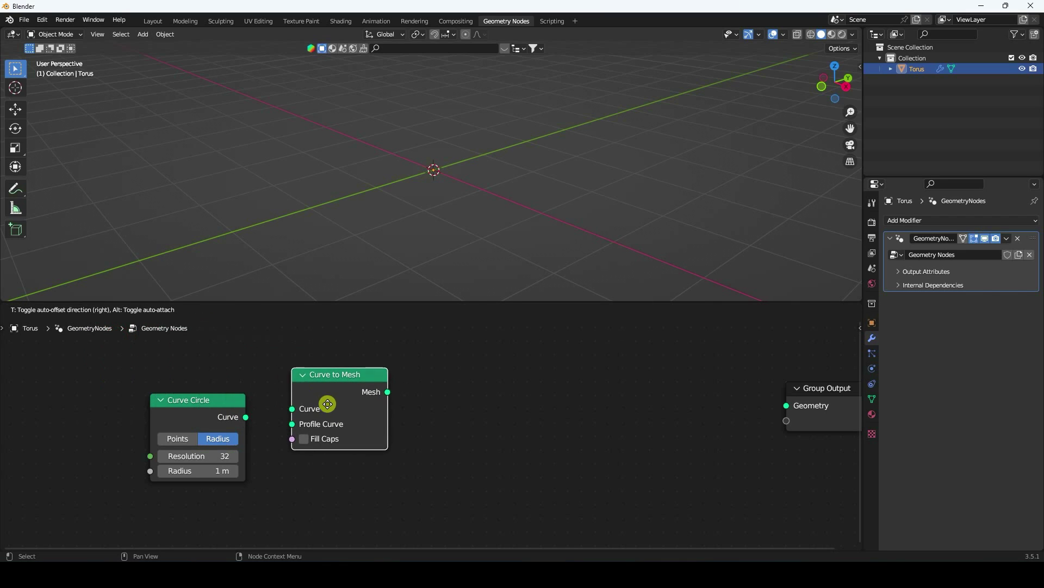
pyautogui.click(339, 406)
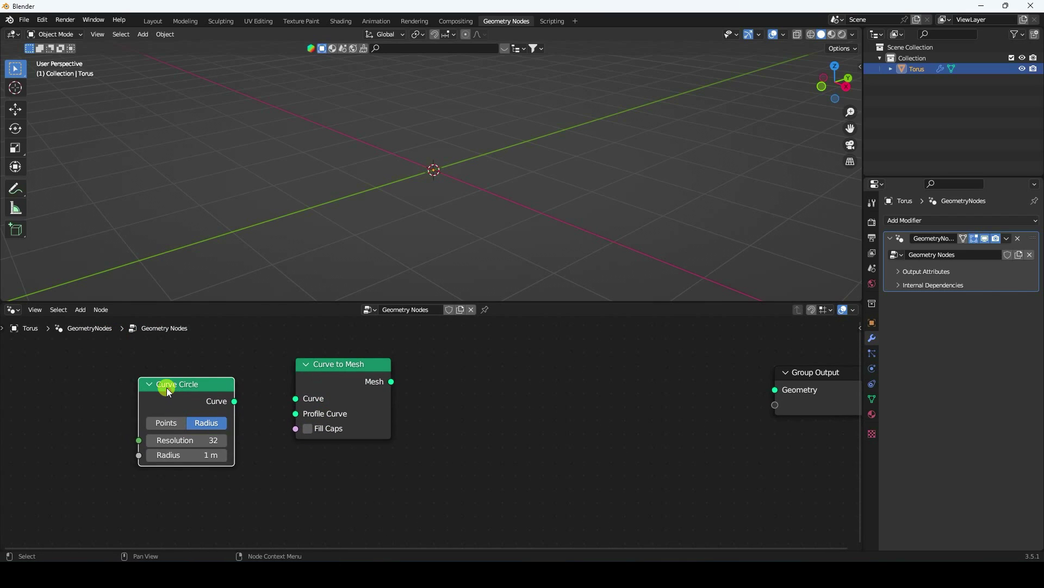
# - Duplicate the circle, wire the circles to Curve and Profile Curve, and connect Mesh to Group Output
pyautogui.click(145, 386)
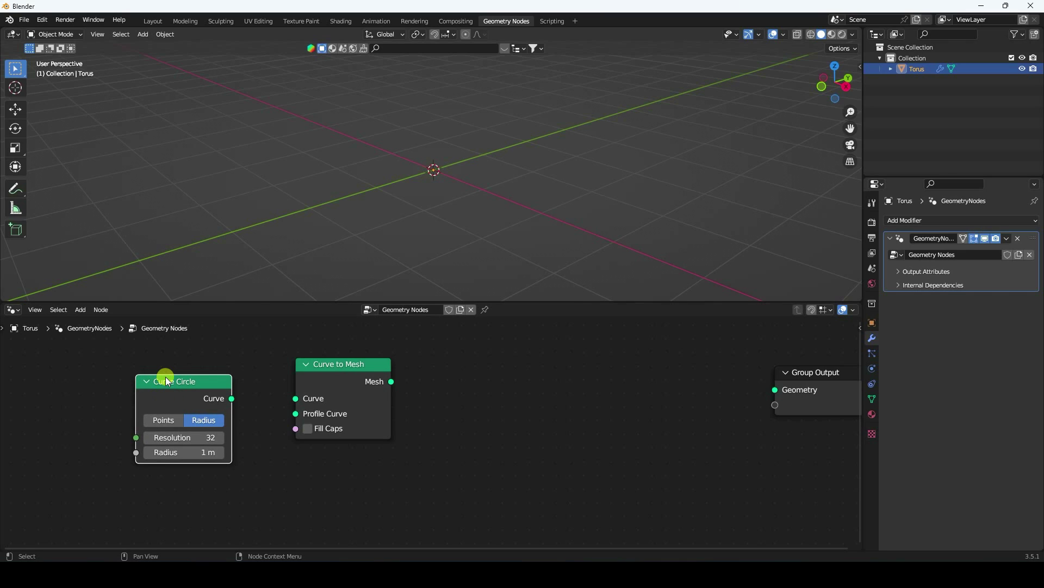
pyautogui.moveTo(191, 390); pyautogui.dragTo(218, 366, button='middle')
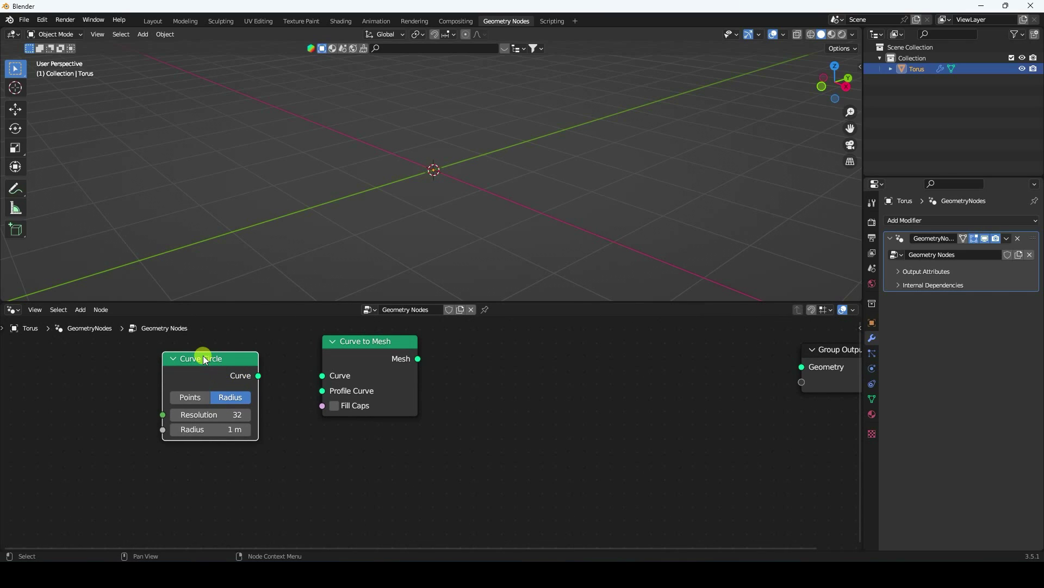
pyautogui.hotkey('shift', 'd')
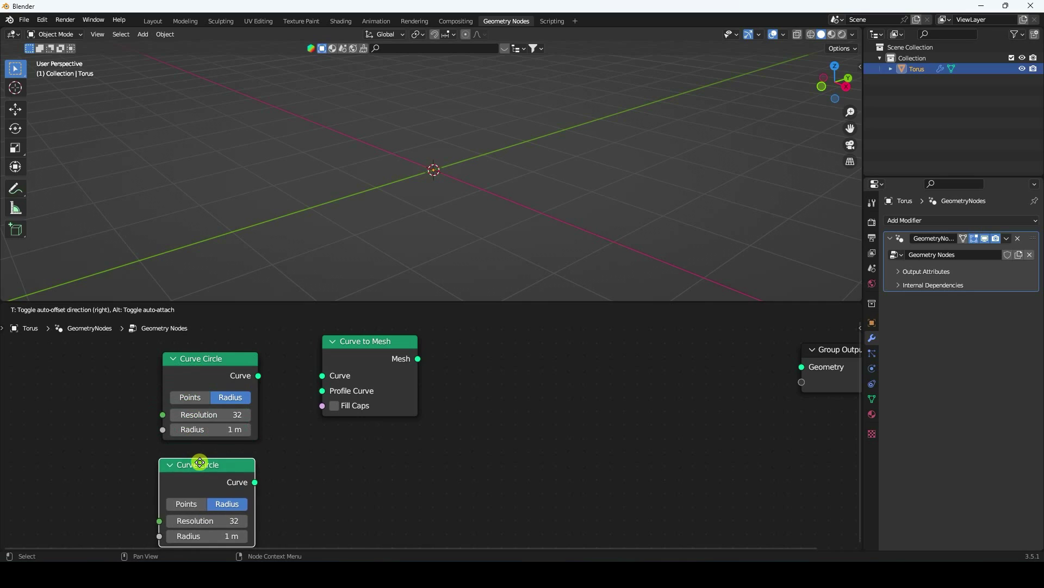
pyautogui.click(216, 461)
pyautogui.moveTo(258, 376); pyautogui.dragTo(322, 371)
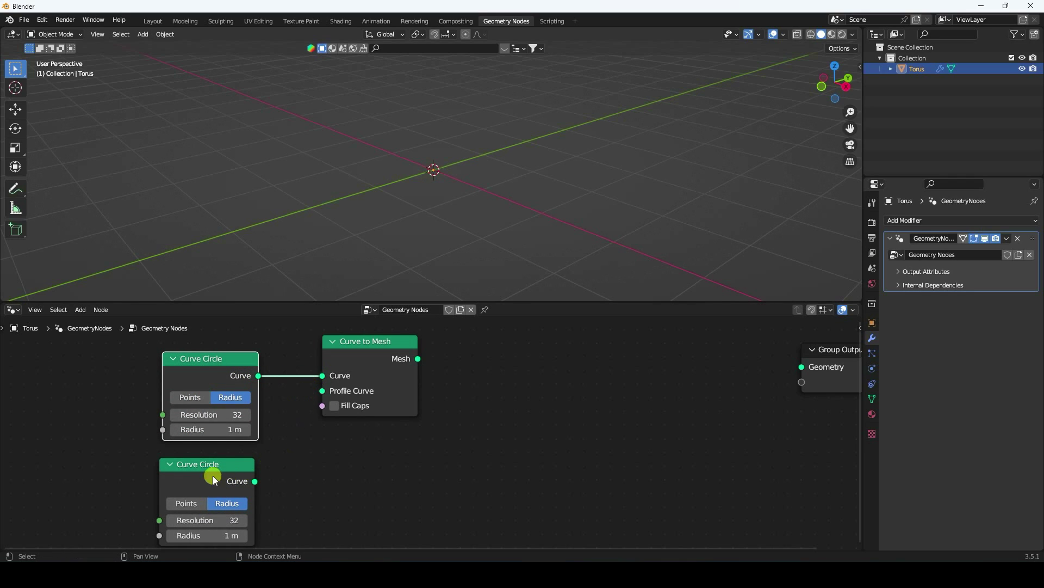
pyautogui.moveTo(256, 481); pyautogui.dragTo(268, 462)
pyautogui.moveTo(300, 390); pyautogui.dragTo(309, 397)
pyautogui.moveTo(504, 387); pyautogui.dragTo(204, 374, button='middle')
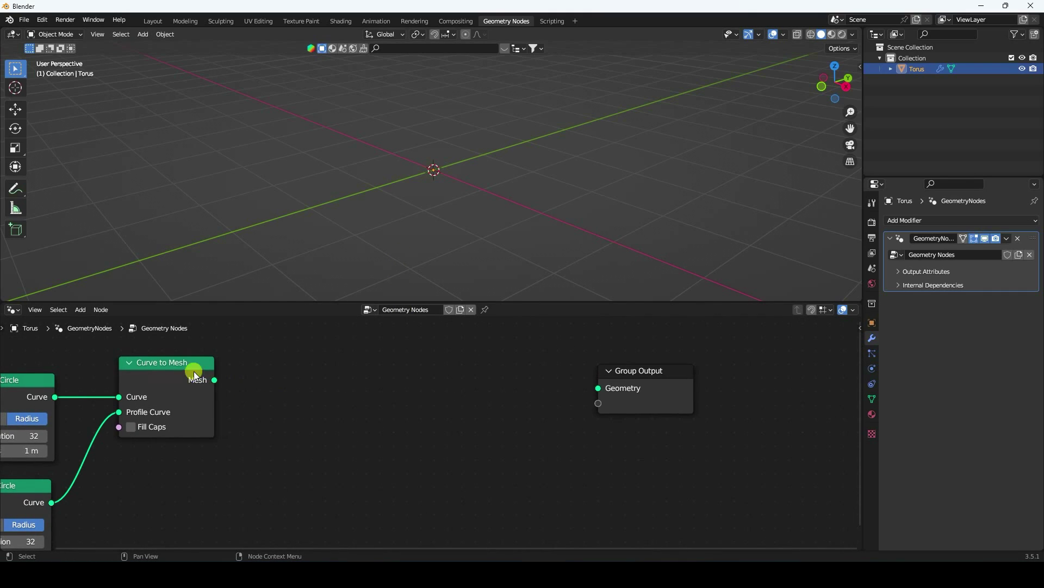
pyautogui.moveTo(224, 380); pyautogui.dragTo(600, 386)
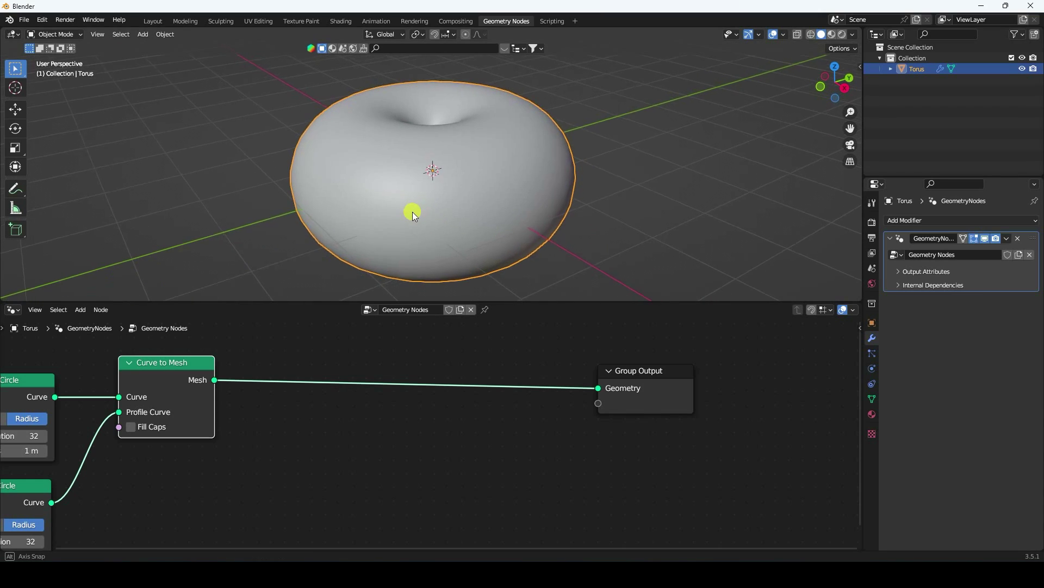
# - Turn on the Wireframe viewport overlay and deselect the torus
pyautogui.scroll(-4, 419, 210)
pyautogui.moveTo(298, 367); pyautogui.dragTo(531, 335, button='middle')
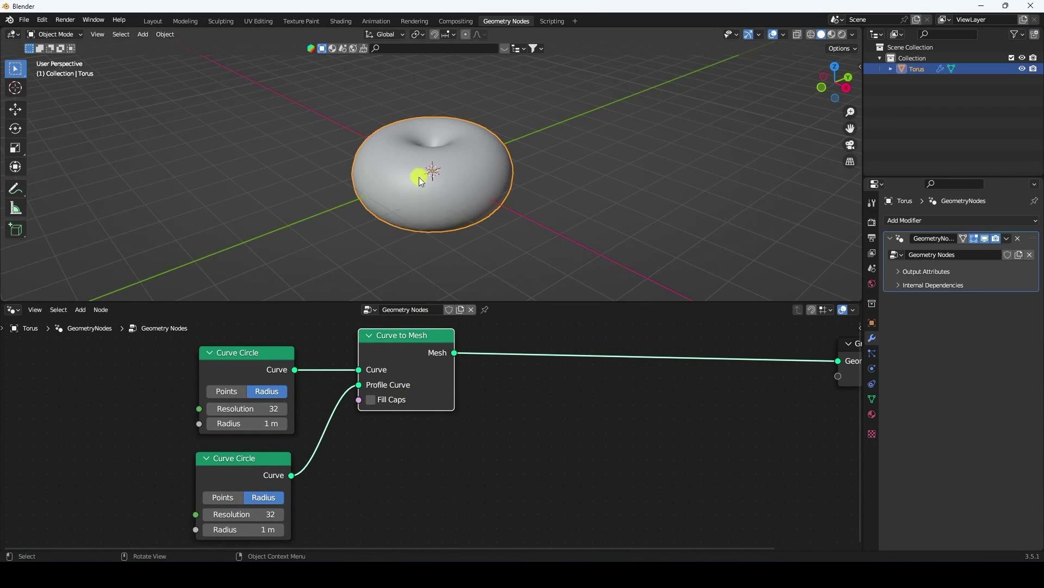
pyautogui.click(783, 35)
pyautogui.click(716, 219)
pyautogui.click(604, 156)
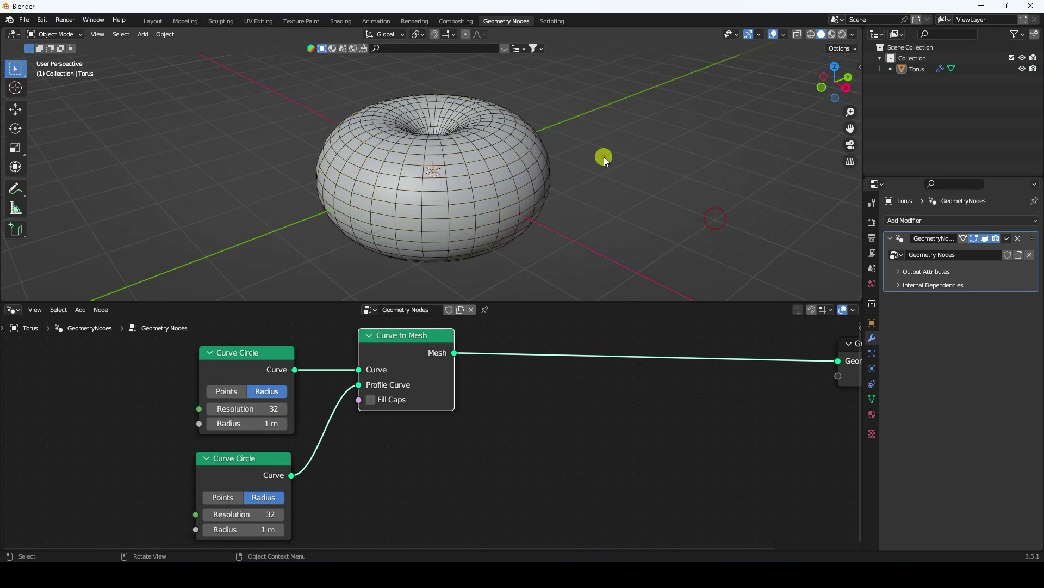
# - Set the upper Curve Circle to Resolution 100 and Radius 2.2 m
pyautogui.scroll(3, 554, 180)
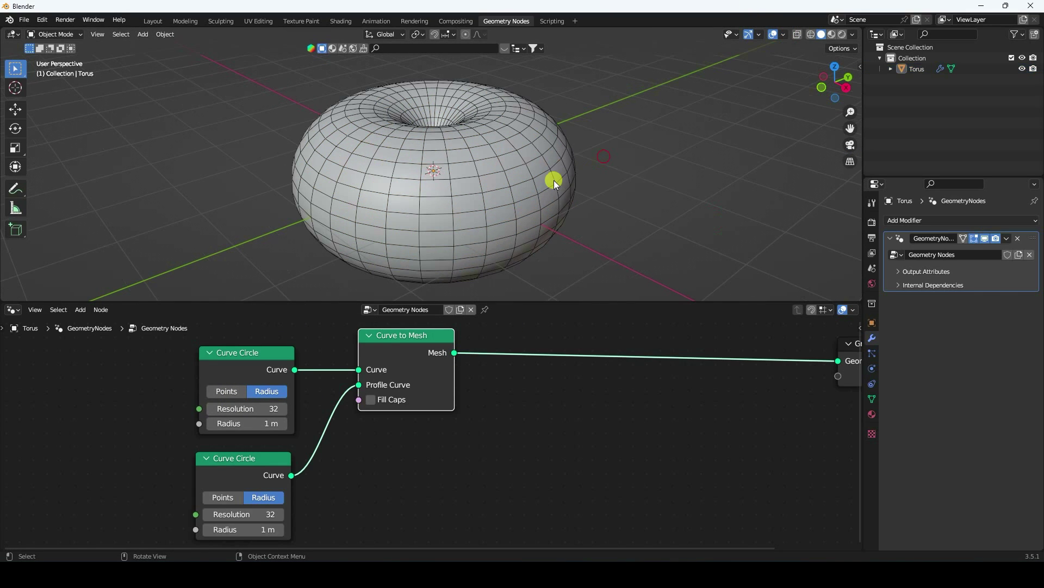
pyautogui.click(238, 407)
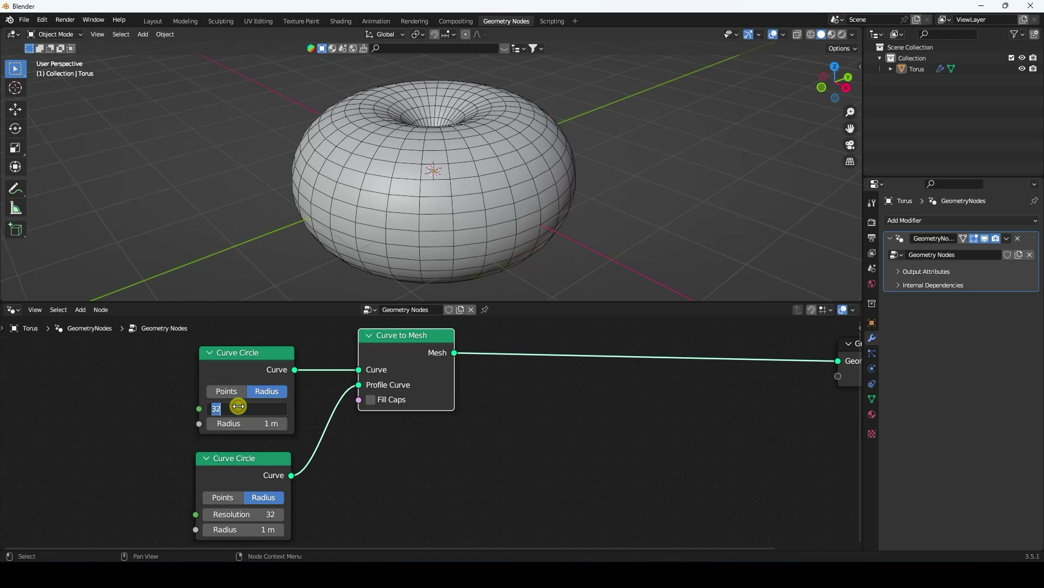
pyautogui.press('Return')
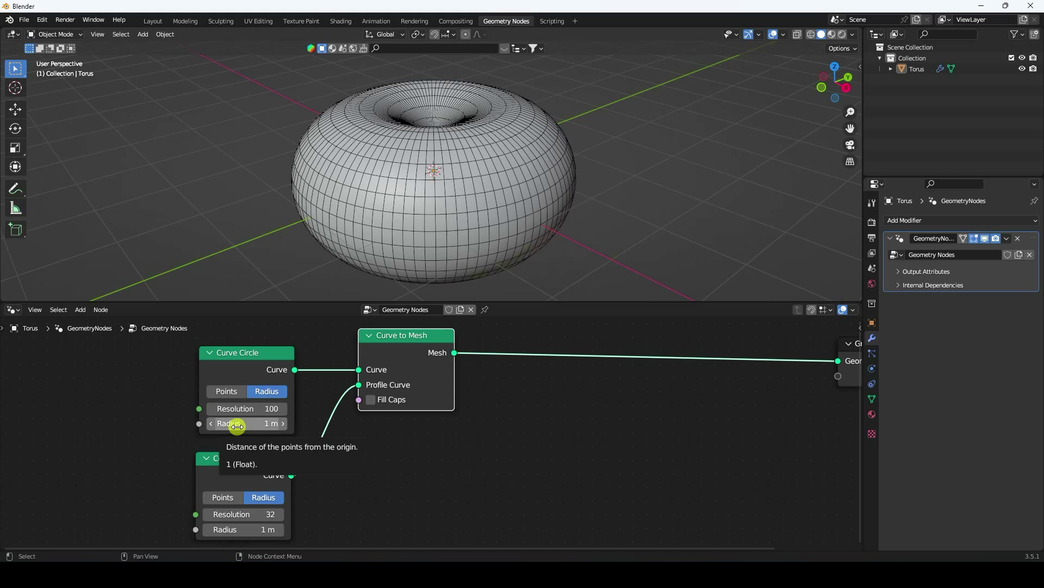
pyautogui.click(237, 424)
pyautogui.write('2.2')
pyautogui.press('Return')
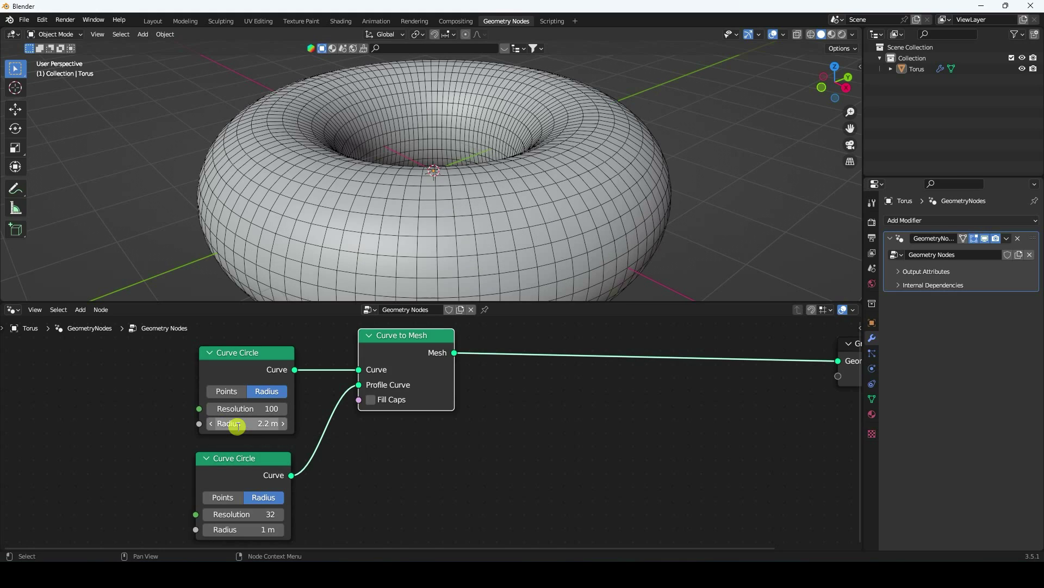
# - Orbit to look down on the torus and box-select the torus-building nodes
pyautogui.moveTo(465, 153); pyautogui.dragTo(500, 172, button='middle')
pyautogui.scroll(-1, 484, 333)
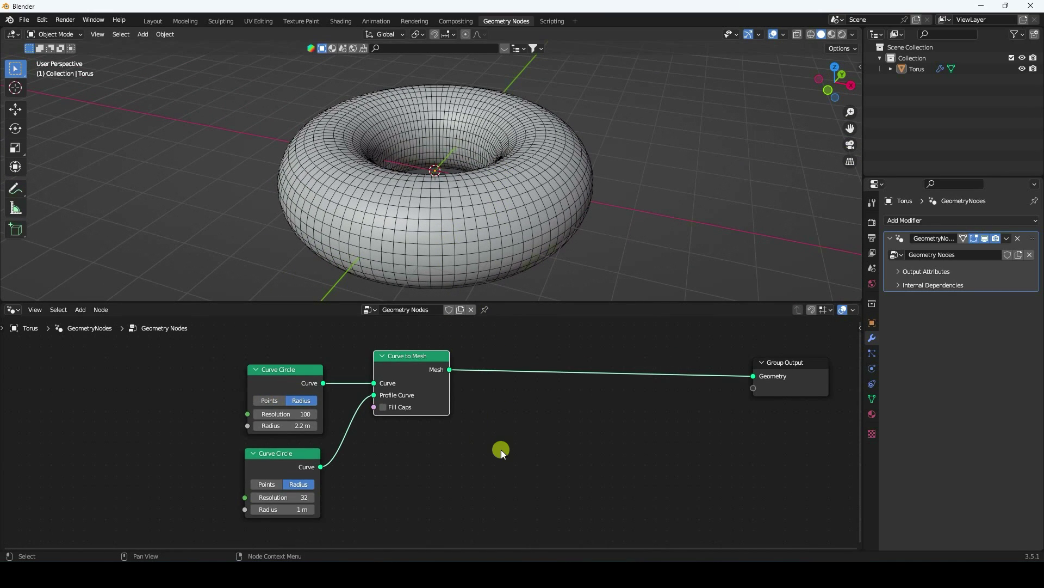
pyautogui.scroll(-2, 501, 449)
pyautogui.moveTo(261, 349); pyautogui.dragTo(437, 512)
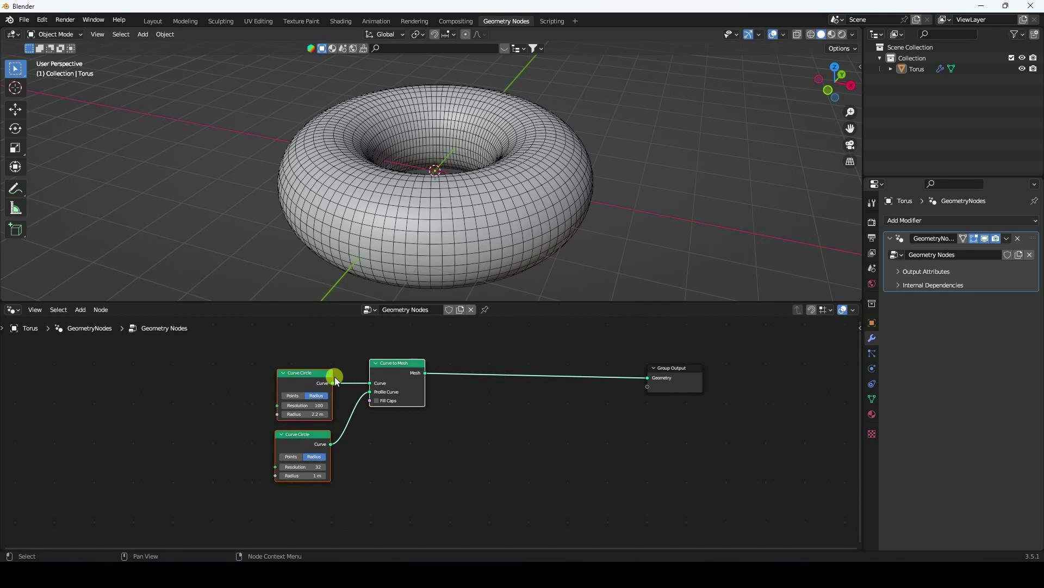
# - Duplicate the torus-building nodes and place the copy below the originals
pyautogui.moveTo(398, 441); pyautogui.dragTo(395, 434, button='middle')
pyautogui.hotkey('shift', 'd')
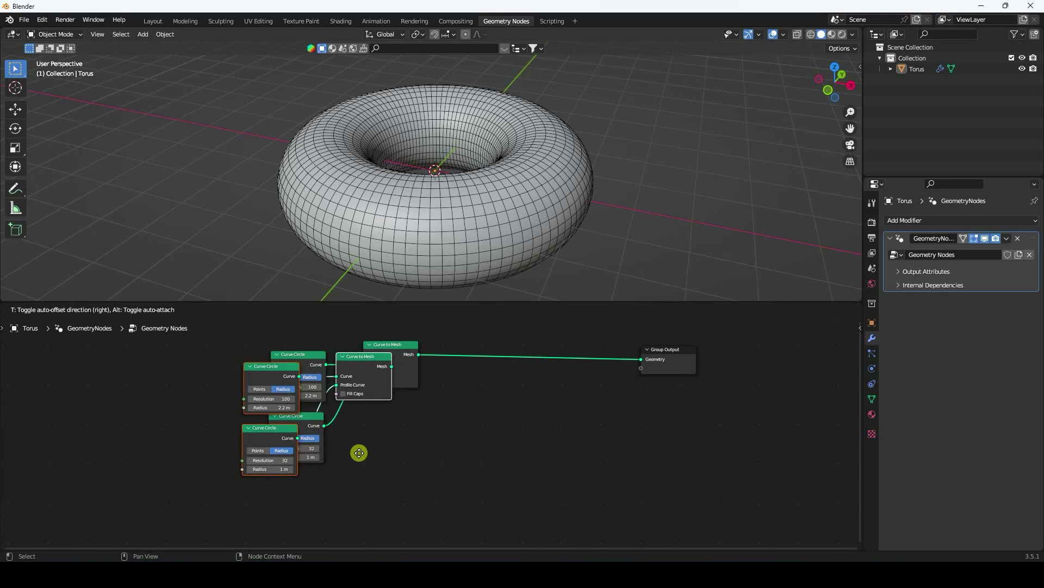
pyautogui.click(393, 497)
pyautogui.press('Home')
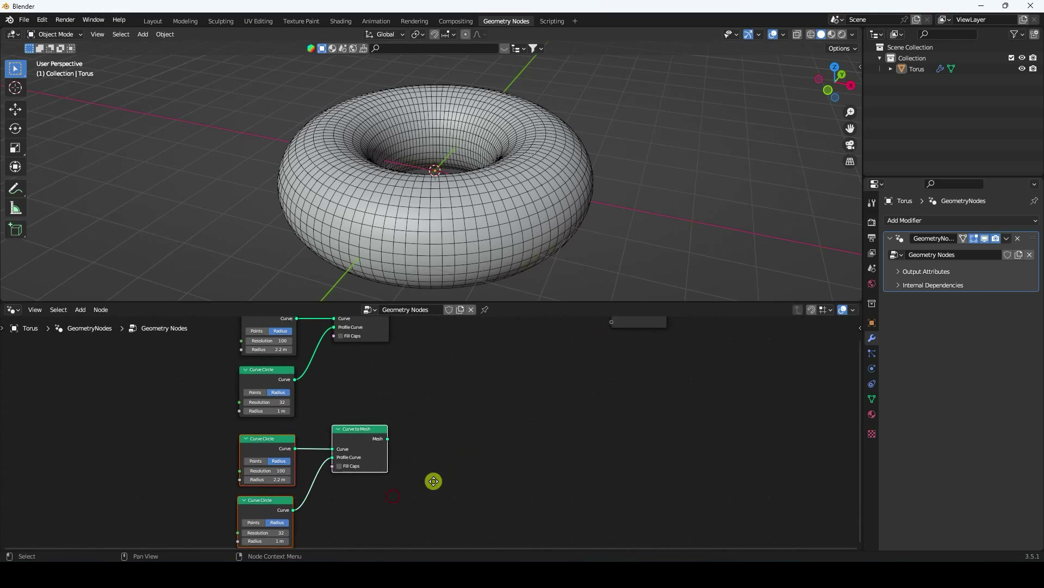
pyautogui.scroll(3, 430, 449)
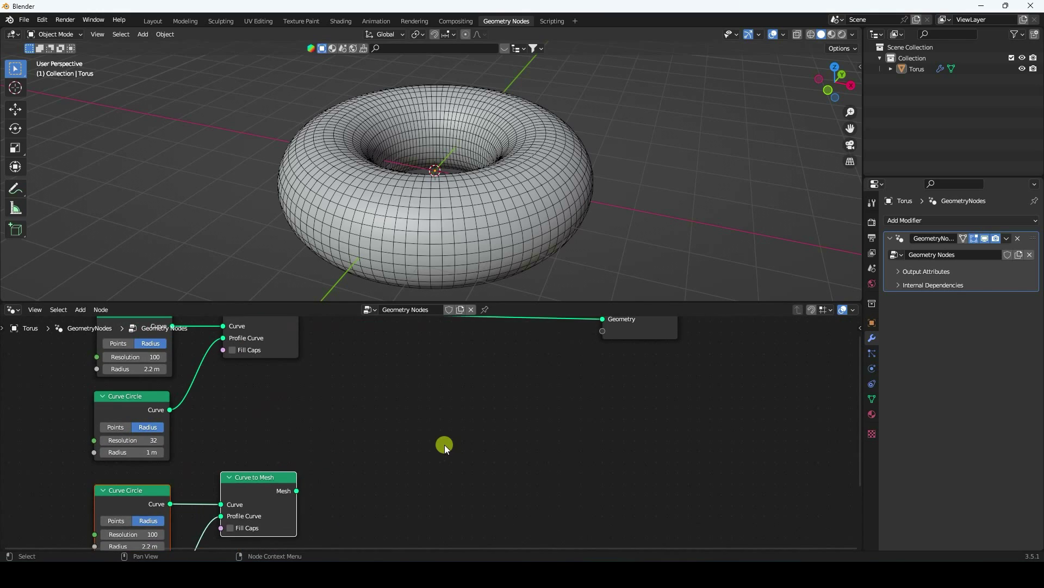
# - Insert an Instance on Points node before Group Output
pyautogui.click(80, 311)
pyautogui.click(91, 319)
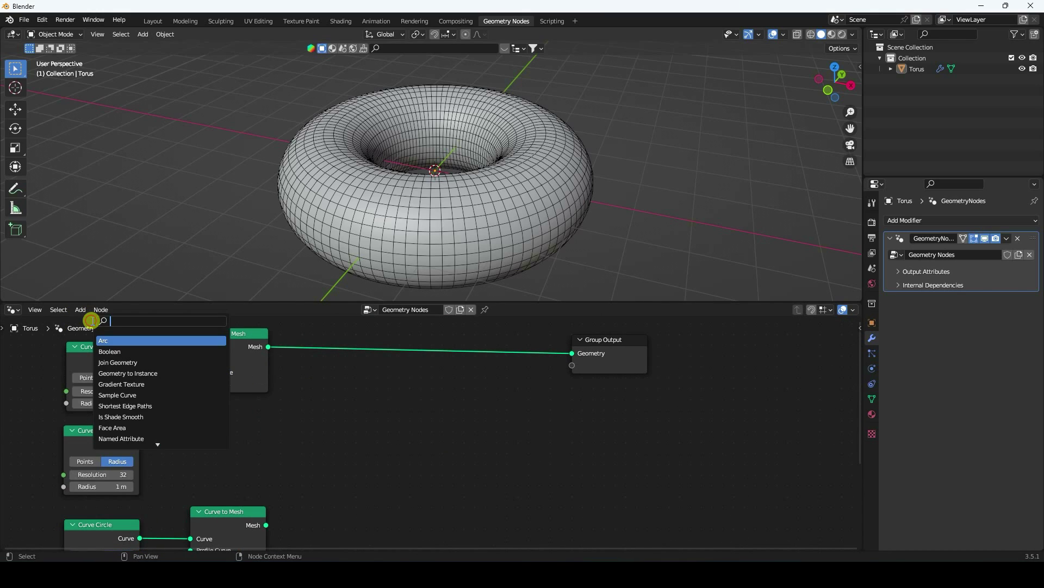
pyautogui.write('in')
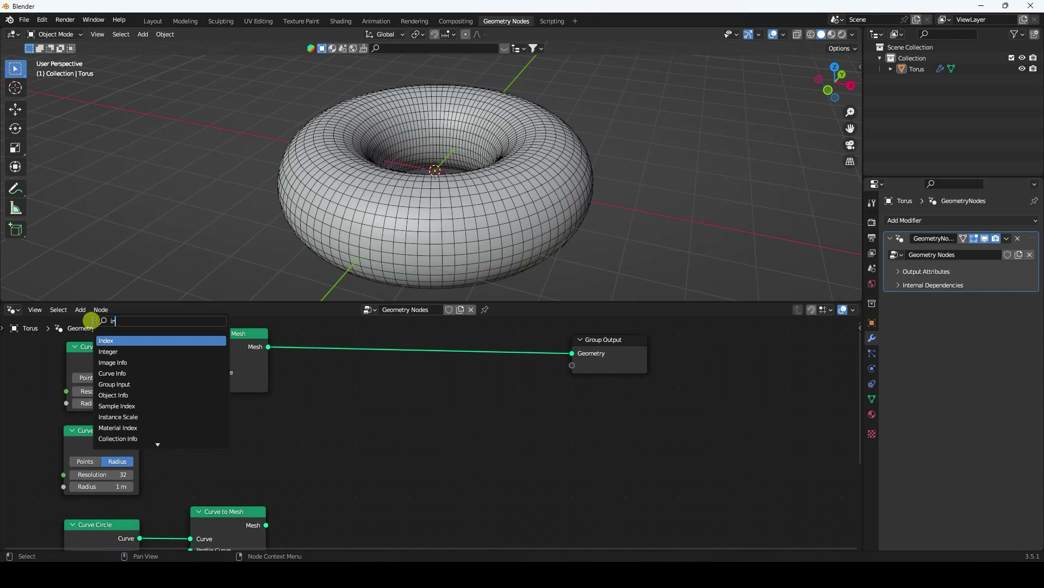
pyautogui.write('stance on')
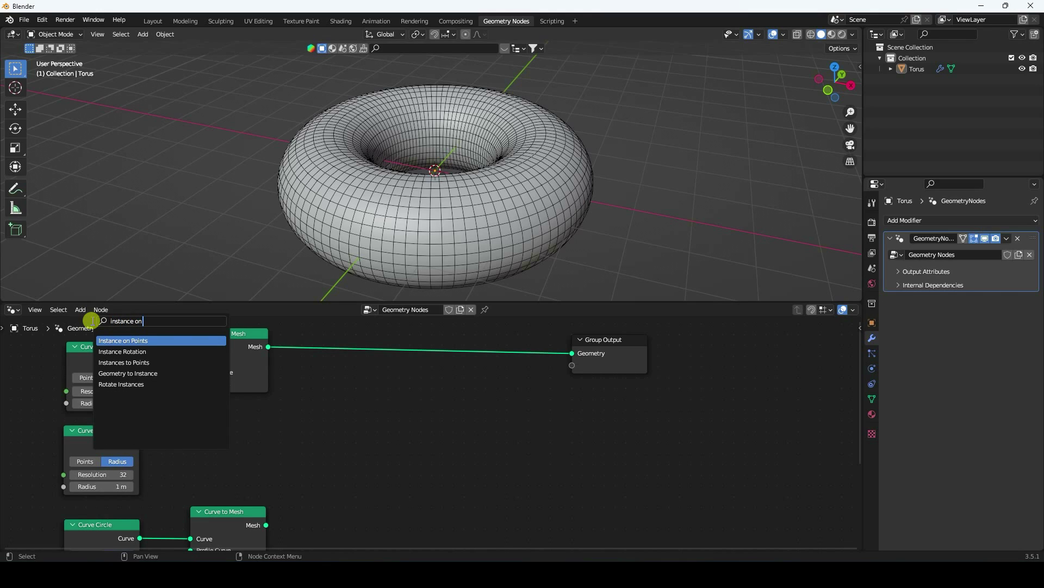
pyautogui.click(120, 341)
pyautogui.click(377, 368)
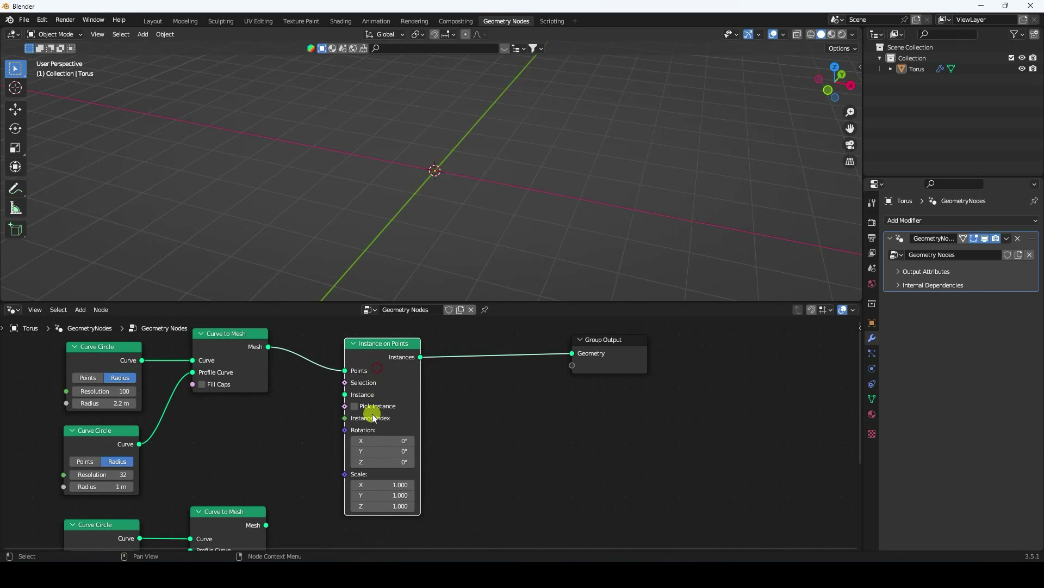
# - Connect the duplicate Curve to Mesh output to Instance on Points' Instance input
pyautogui.moveTo(296, 450)
pyautogui.mouseDown(button='middle')
pyautogui.moveTo(310, 439)
pyautogui.moveTo(312, 449)
pyautogui.mouseUp(button='middle')
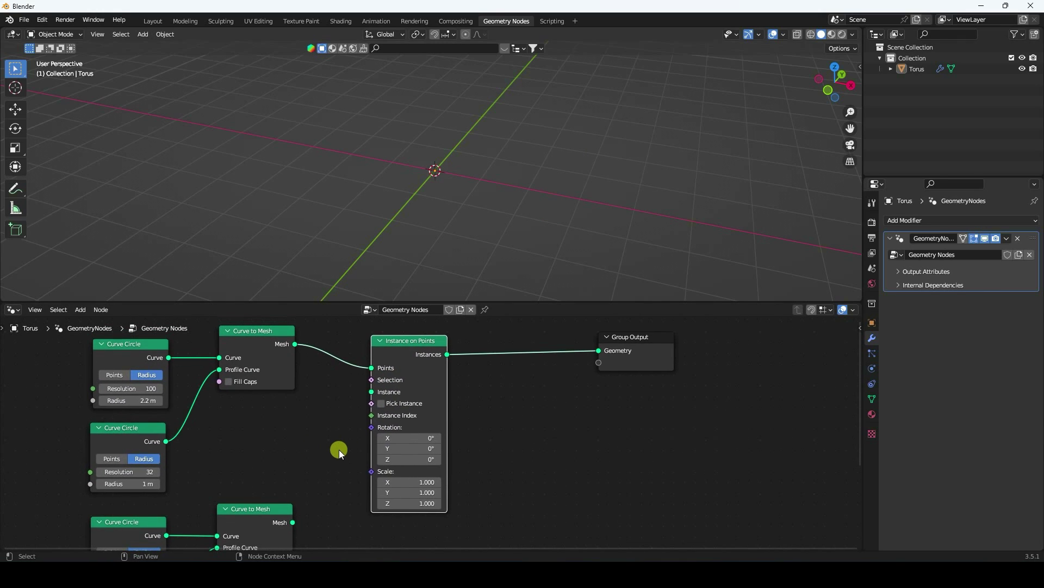
pyautogui.scroll(-5, 312, 503)
pyautogui.hscroll(-5, 311, 504)
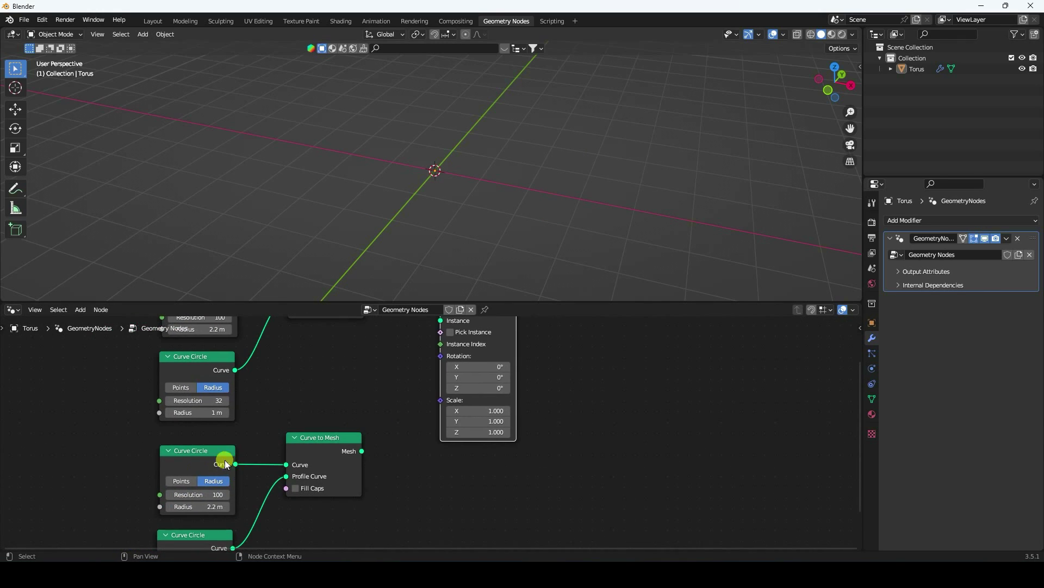
pyautogui.scroll(4, 303, 469)
pyautogui.hscroll(5, 303, 468)
pyautogui.moveTo(292, 505); pyautogui.dragTo(295, 504)
pyautogui.moveTo(332, 413); pyautogui.dragTo(366, 382)
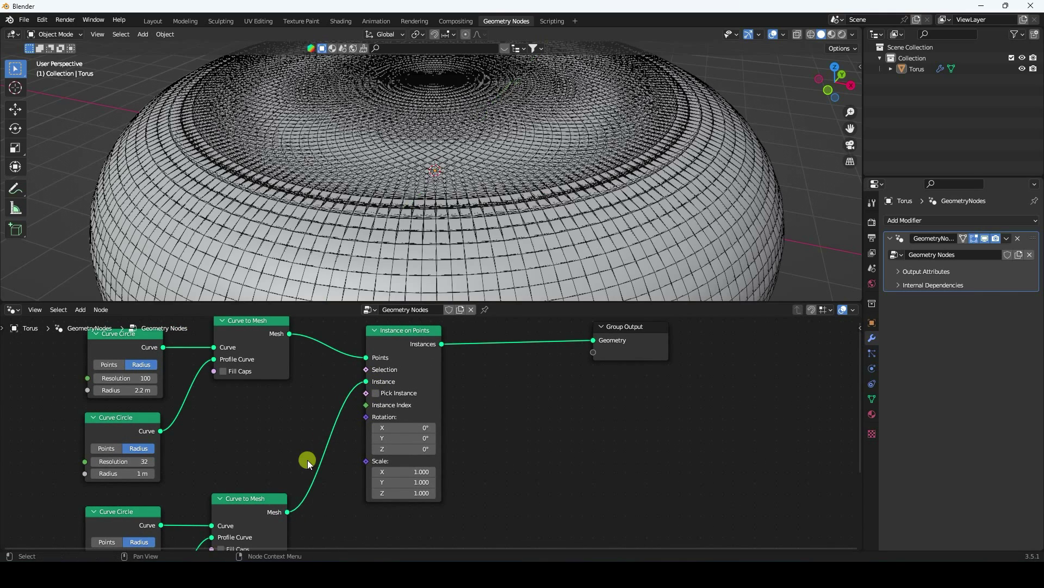
# - Inspect the instanced torus and move Group Output further right
pyautogui.moveTo(488, 250); pyautogui.dragTo(506, 261, button='middle')
pyautogui.moveTo(602, 384); pyautogui.dragTo(449, 410, button='middle')
pyautogui.click(477, 353)
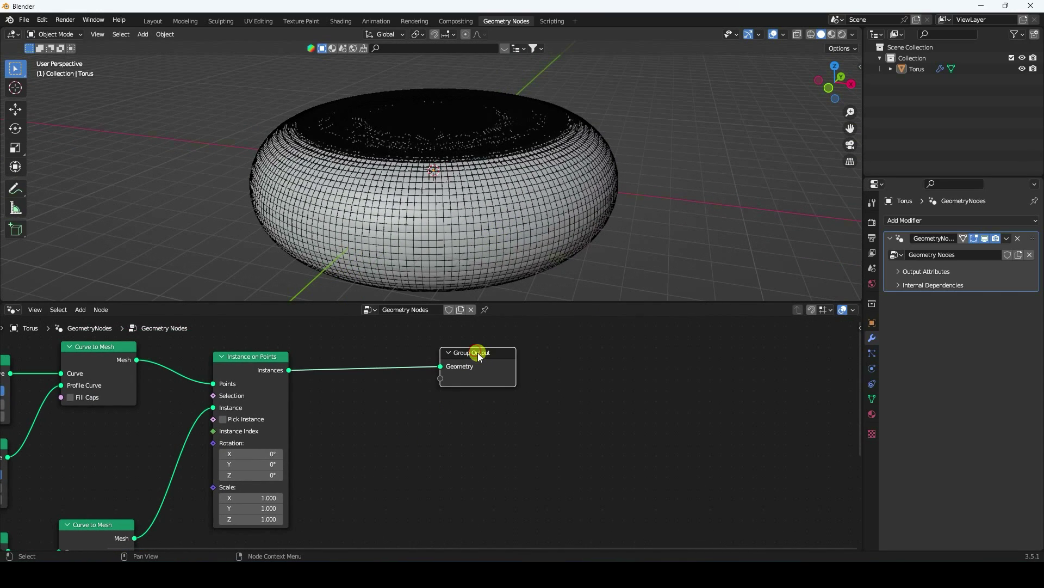
pyautogui.moveTo(483, 359); pyautogui.dragTo(614, 373)
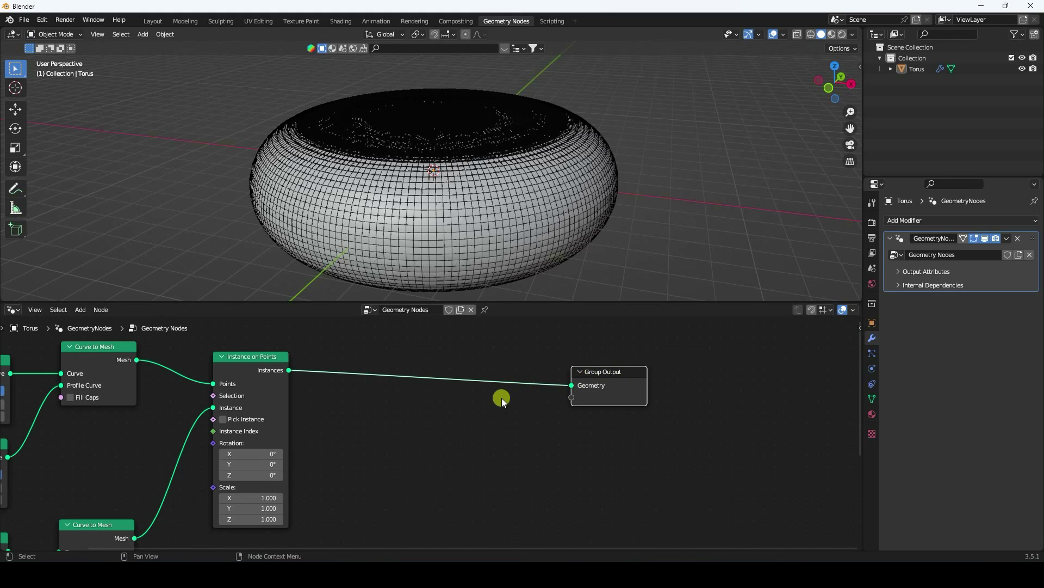
# - Insert a Translate Instances node before Group Output
pyautogui.click(80, 309)
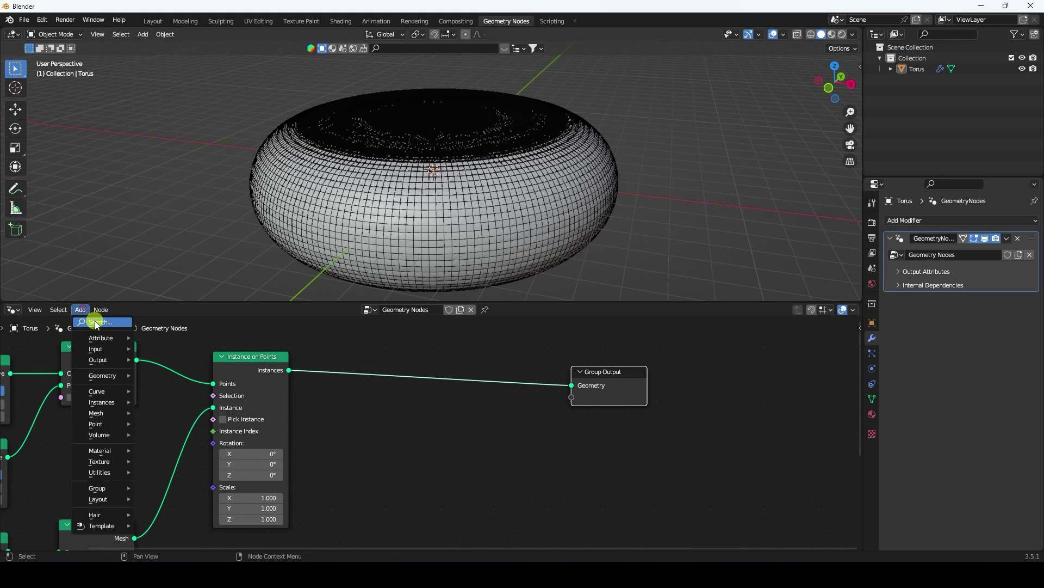
pyautogui.click(90, 315)
pyautogui.write('tra')
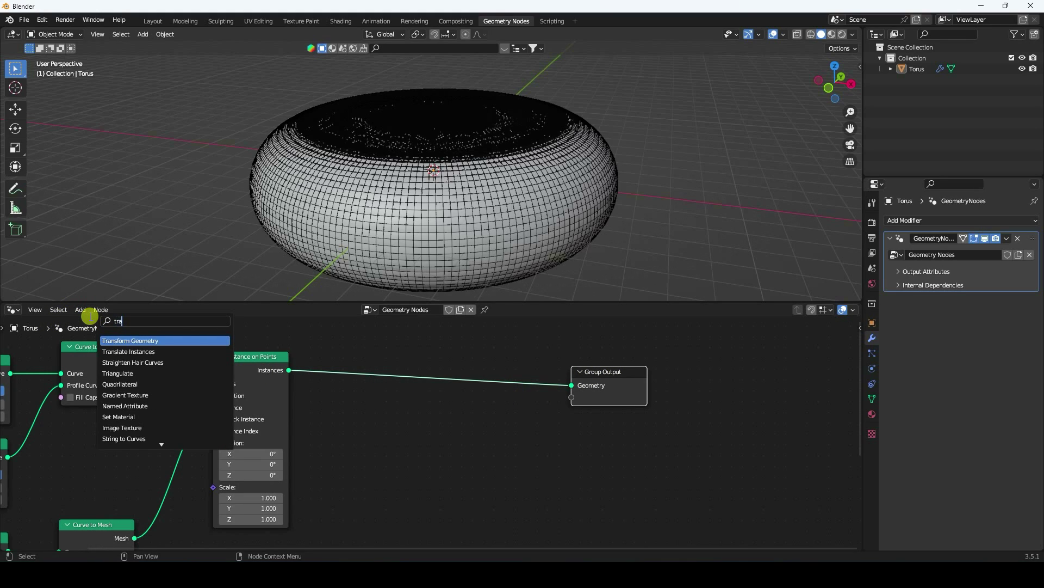
pyautogui.write('ns')
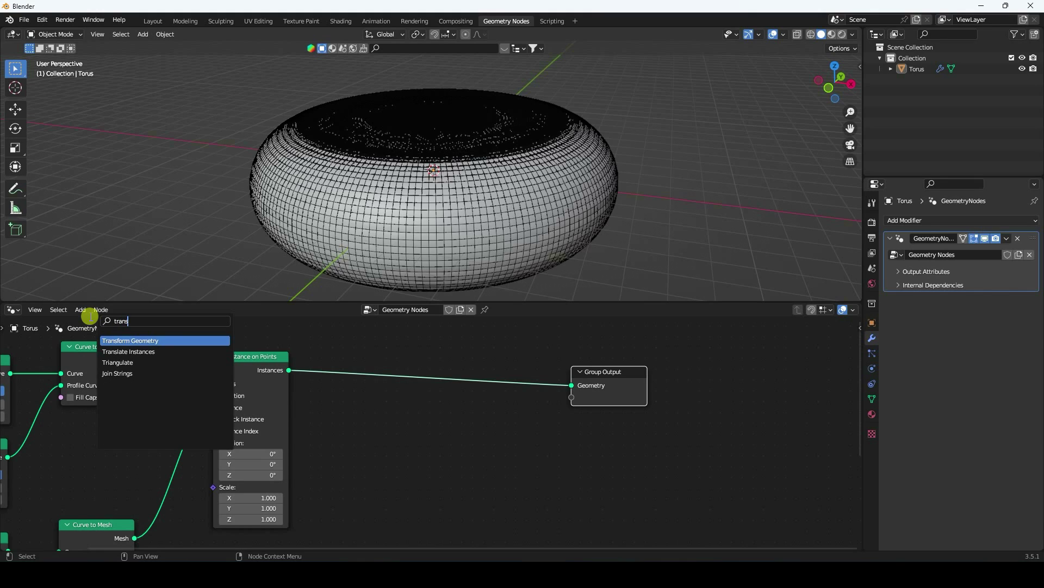
pyautogui.click(117, 352)
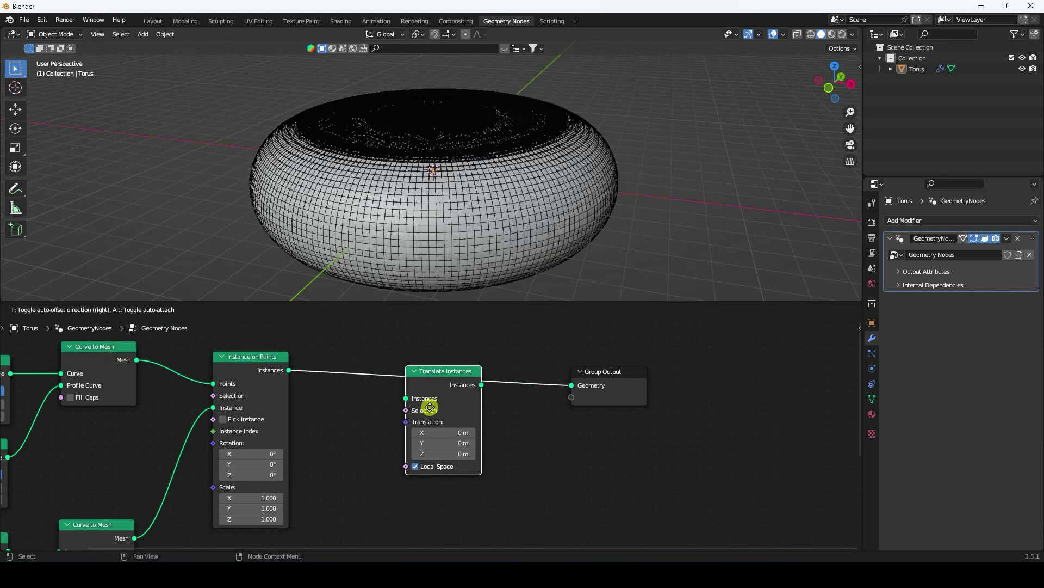
pyautogui.click(430, 407)
pyautogui.moveTo(555, 442); pyautogui.dragTo(374, 419, button='middle')
pyautogui.moveTo(443, 357); pyautogui.dragTo(553, 352)
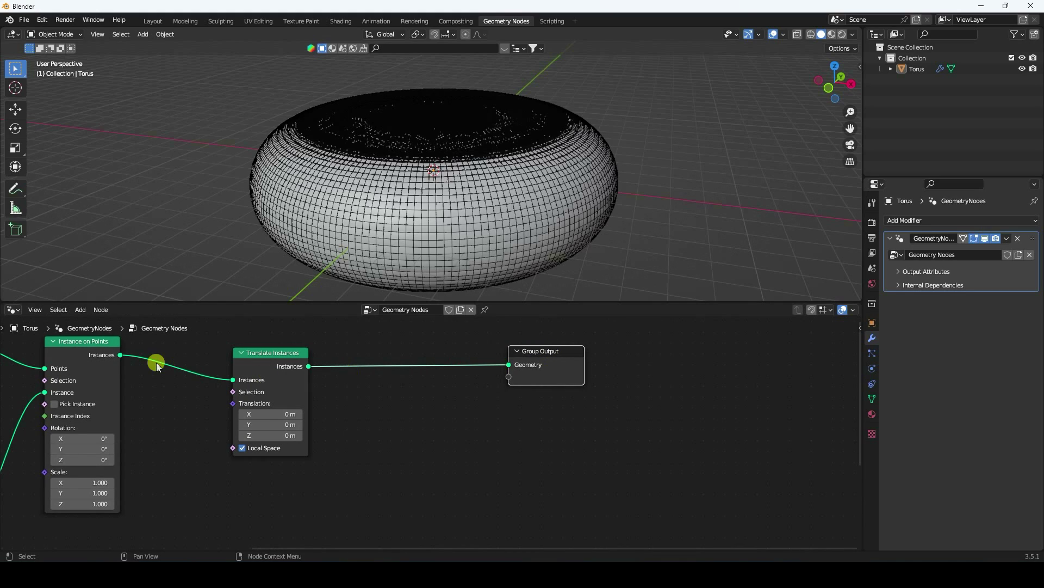
# - Insert a Scale Instances node after Translate Instances, then view the scene from above
pyautogui.click(79, 310)
pyautogui.click(90, 321)
pyautogui.write('scale in')
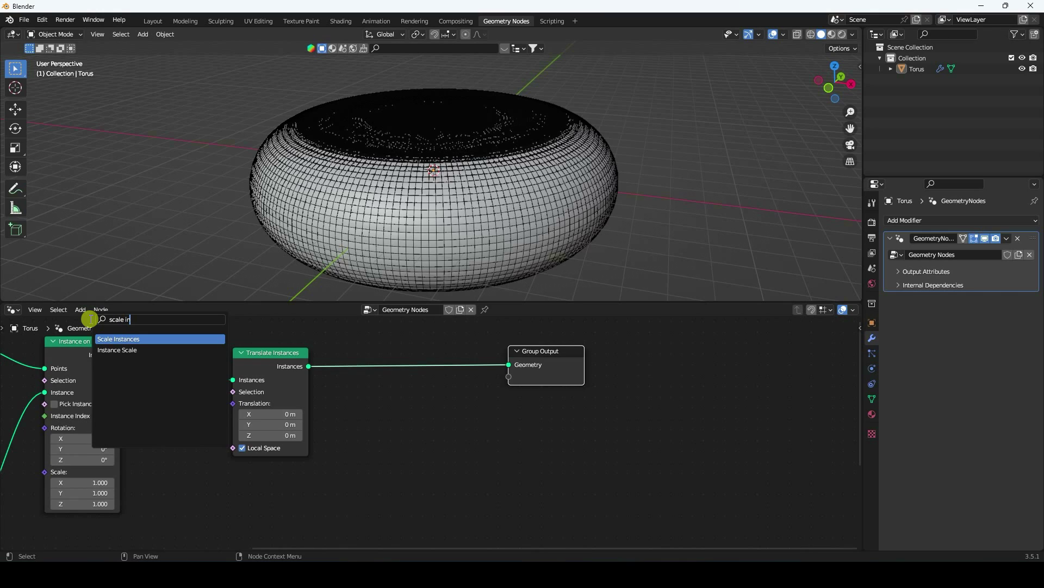
pyautogui.click(122, 337)
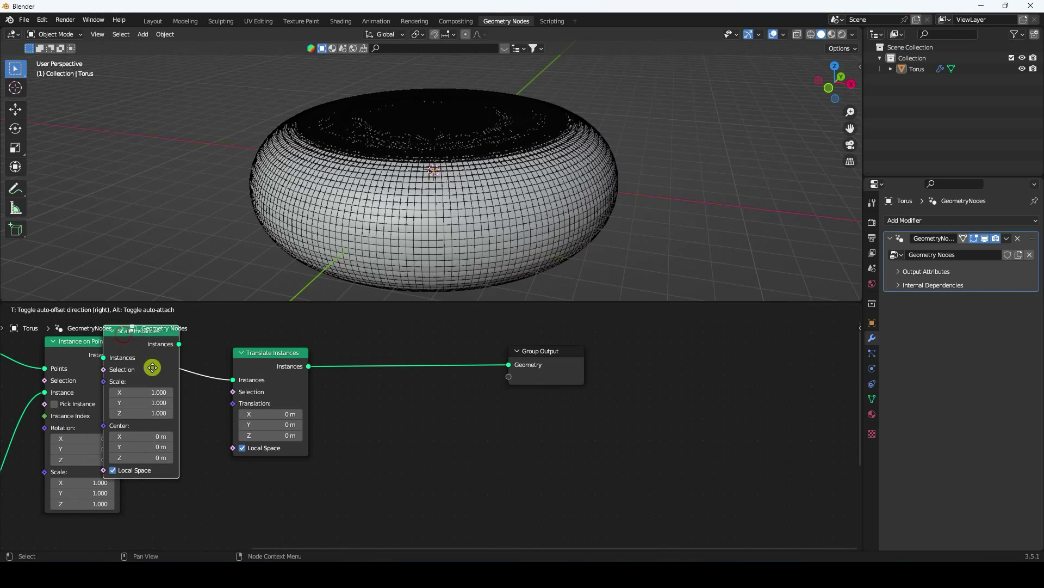
pyautogui.click(438, 352)
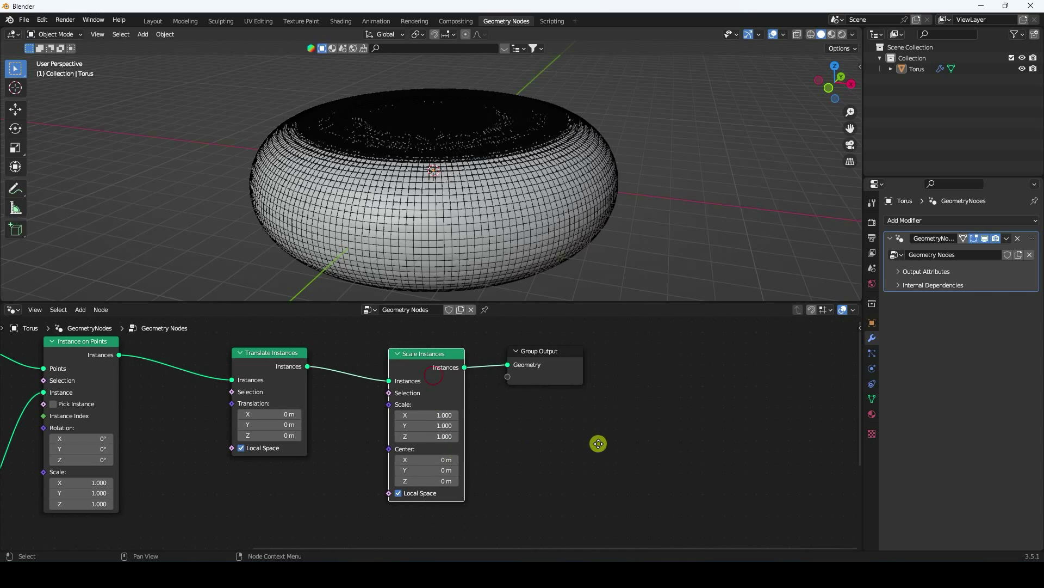
pyautogui.moveTo(599, 443); pyautogui.dragTo(508, 437, button='middle')
pyautogui.moveTo(461, 345); pyautogui.dragTo(594, 372)
pyautogui.moveTo(473, 459); pyautogui.dragTo(594, 458, button='middle')
pyautogui.moveTo(381, 273); pyautogui.dragTo(425, 250, button='middle')
pyautogui.moveTo(371, 224); pyautogui.dragTo(117, 305, button='middle')
# - Add a Random Value node and connect it to Scale Instances' Scale
pyautogui.click(89, 311)
pyautogui.click(92, 318)
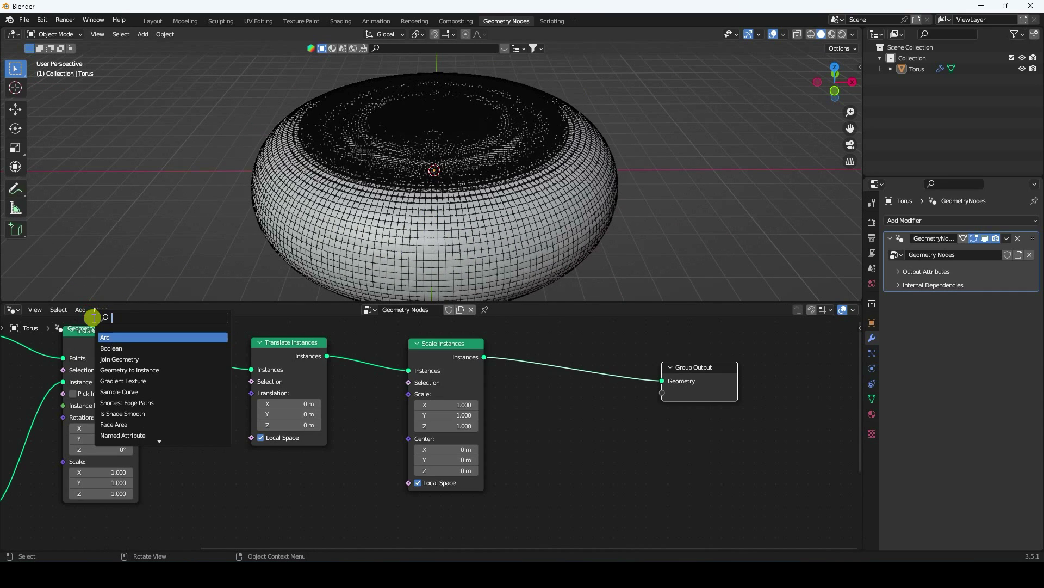
pyautogui.write('rand')
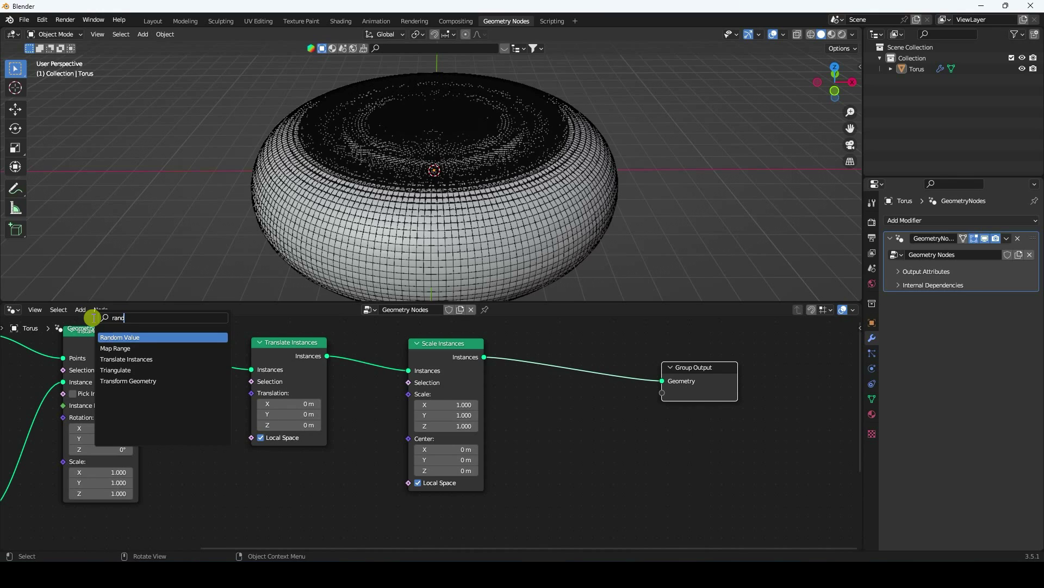
pyautogui.click(120, 337)
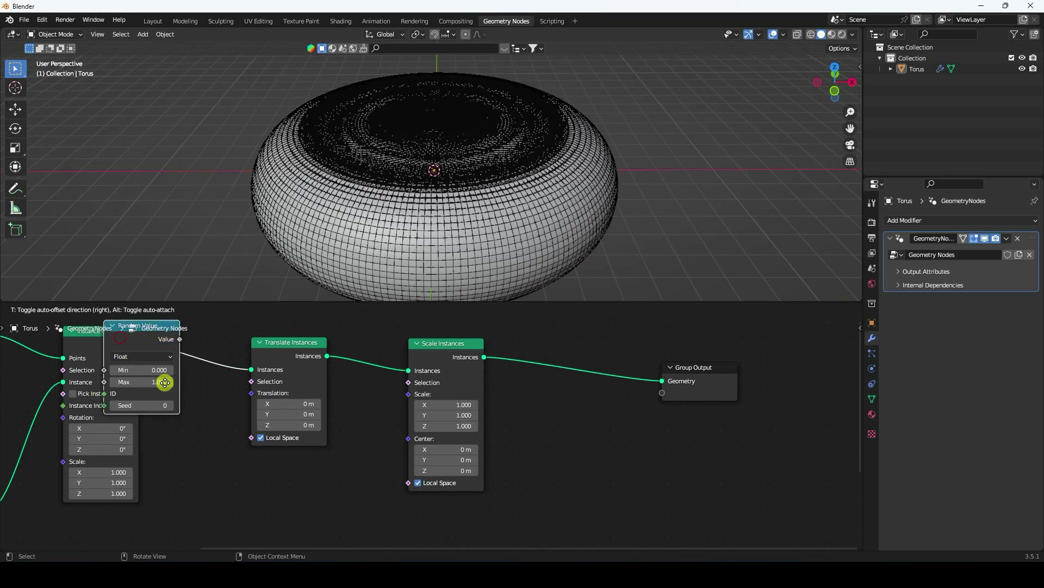
pyautogui.click(329, 490)
pyautogui.moveTo(416, 461); pyautogui.dragTo(300, 451, button='middle')
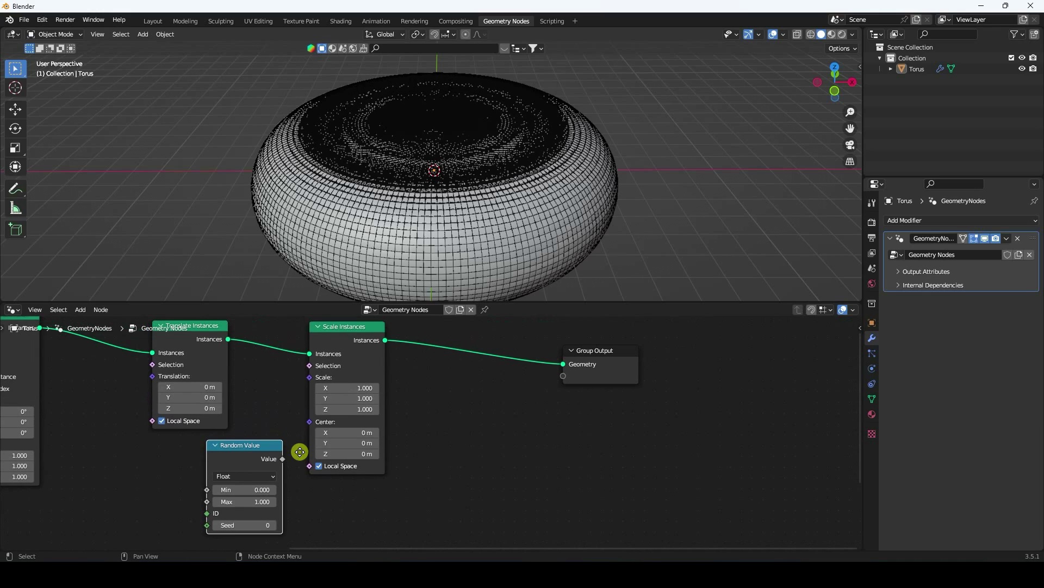
pyautogui.moveTo(321, 372); pyautogui.dragTo(442, 384)
pyautogui.moveTo(252, 444); pyautogui.dragTo(301, 436)
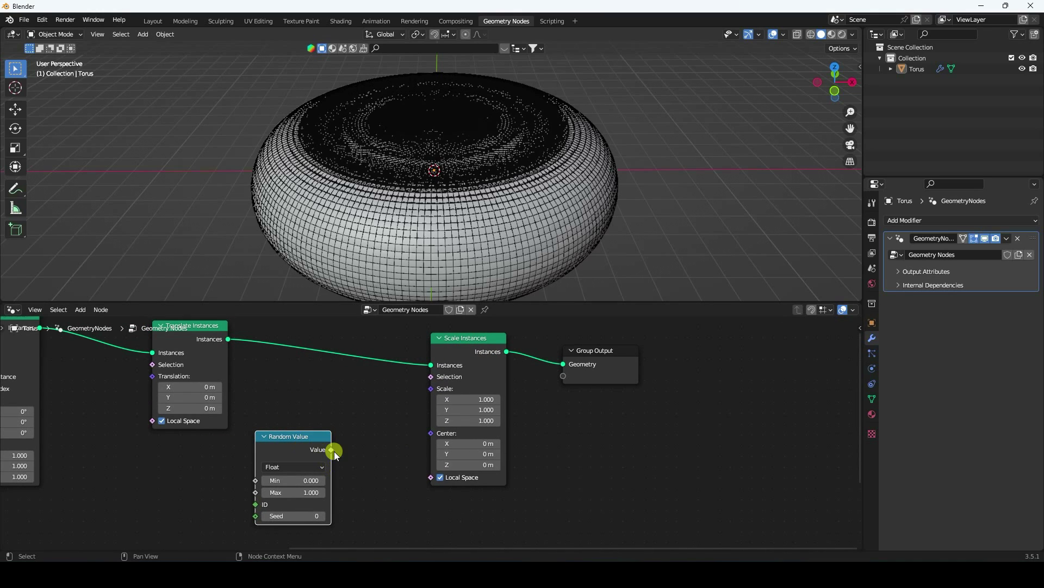
pyautogui.moveTo(409, 399); pyautogui.dragTo(426, 393)
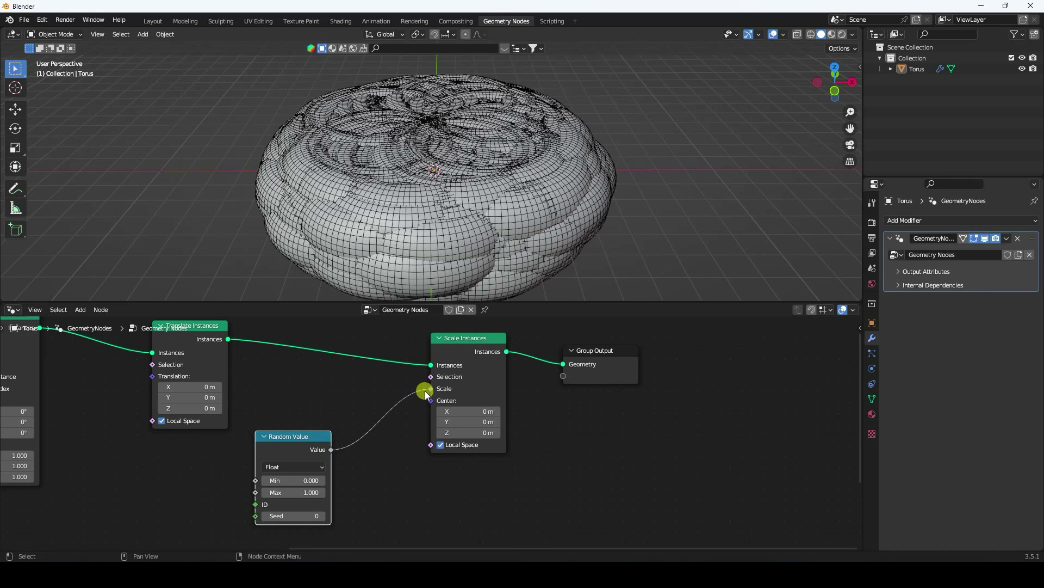
pyautogui.moveTo(301, 440); pyautogui.dragTo(335, 418)
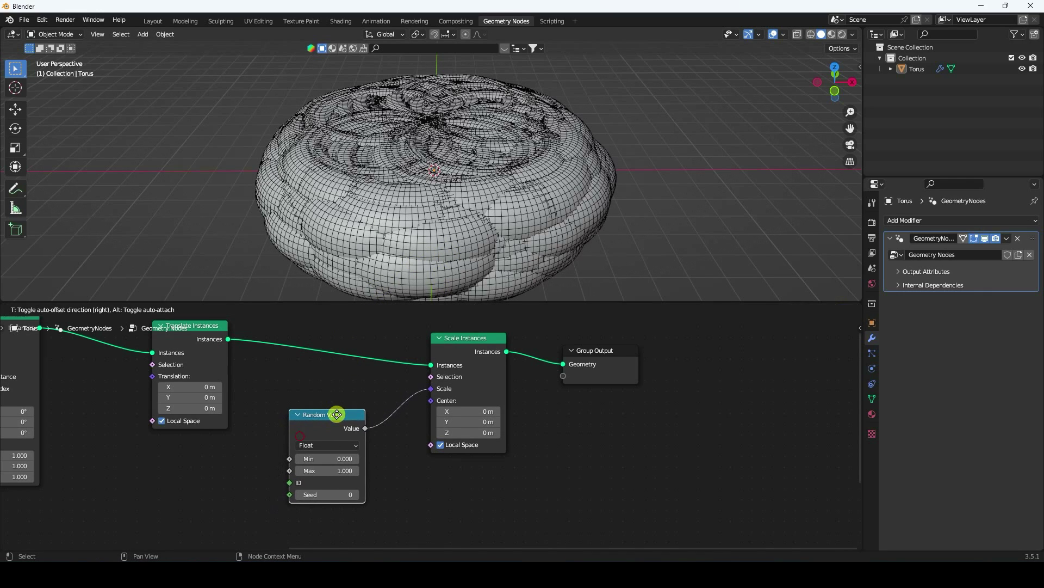
# - Set the Random Value range to Min 0.1 and Max 0
pyautogui.moveTo(417, 196); pyautogui.dragTo(381, 231, button='middle')
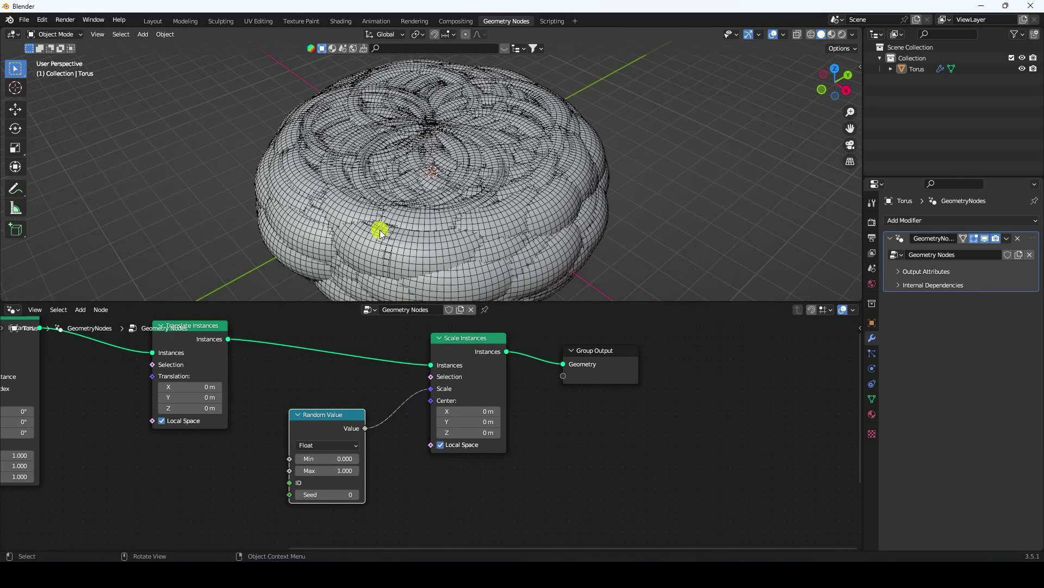
pyautogui.scroll(1, 380, 475)
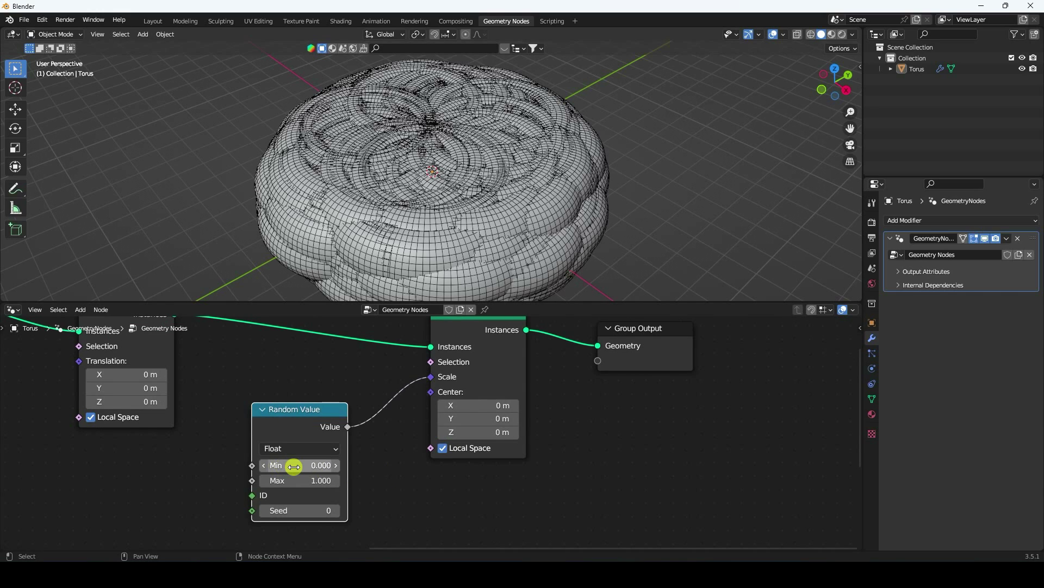
pyautogui.press('Return')
pyautogui.click(288, 480)
pyautogui.write('0')
pyautogui.press('Return')
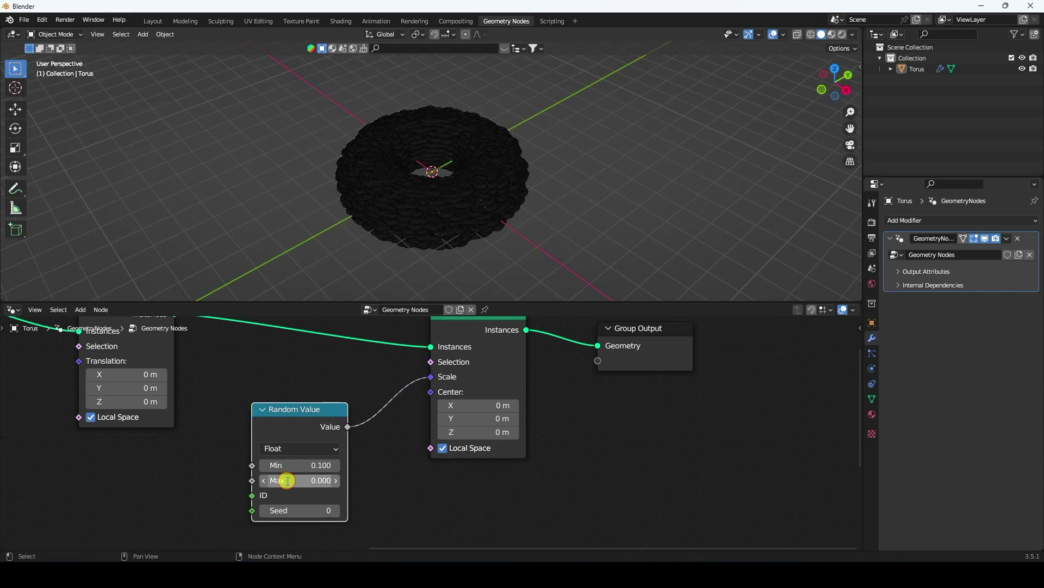
# - Disable the Wireframe overlay and orbit around the solid instanced tori
pyautogui.click(785, 38)
pyautogui.click(715, 263)
pyautogui.click(781, 38)
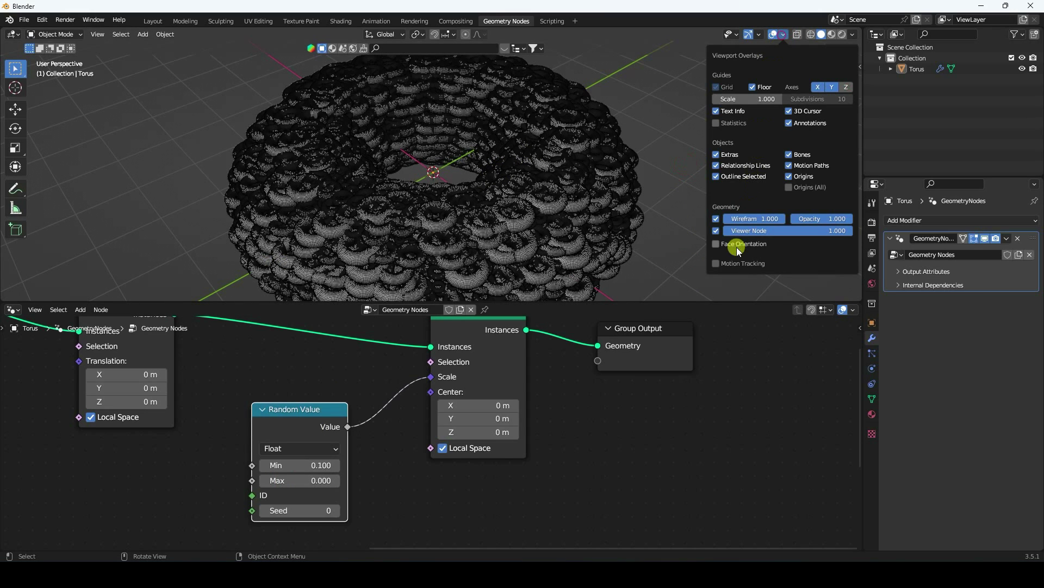
pyautogui.click(717, 216)
pyautogui.moveTo(642, 217); pyautogui.dragTo(557, 249, button='middle')
pyautogui.scroll(8, 449, 217)
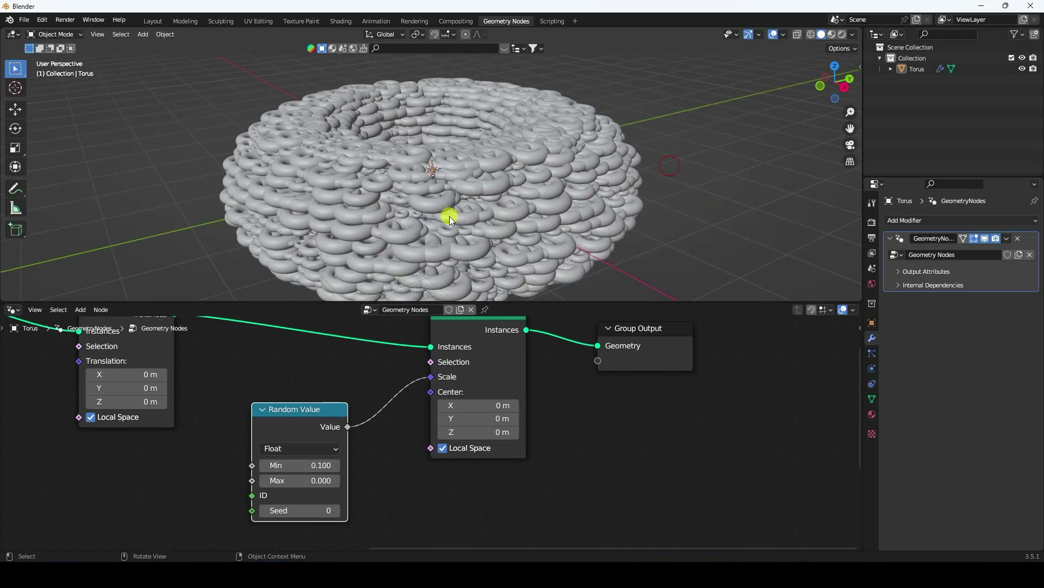
pyautogui.moveTo(469, 198); pyautogui.dragTo(439, 249, button='middle')
# - Pan to the instancing nodes and reposition Instance on Points
pyautogui.scroll(-8, 520, 180)
pyautogui.moveTo(261, 370); pyautogui.dragTo(587, 361, button='middle')
pyautogui.scroll(-2, 523, 393)
pyautogui.scroll(-1, 445, 354)
pyautogui.moveTo(361, 333); pyautogui.dragTo(418, 346)
pyautogui.scroll(-2, 419, 346)
# - Box-select the six Curve Circle and Curve to Mesh nodes and move them left
pyautogui.press('b')
pyautogui.moveTo(190, 355); pyautogui.dragTo(337, 506)
pyautogui.moveTo(308, 439); pyautogui.dragTo(252, 408)
pyautogui.moveTo(194, 332); pyautogui.dragTo(352, 516)
pyautogui.moveTo(308, 442); pyautogui.dragTo(249, 402)
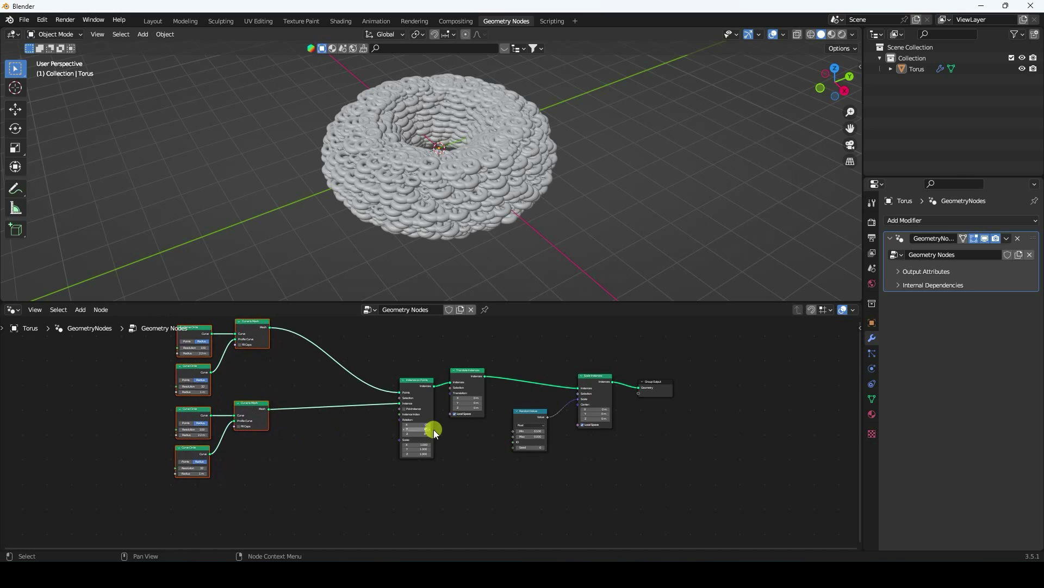
# - Move Instance on Points left and Translate Instances down to spread the tree
pyautogui.scroll(3, 433, 429)
pyautogui.moveTo(477, 441); pyautogui.dragTo(431, 459, button='middle')
pyautogui.moveTo(338, 355); pyautogui.dragTo(194, 342)
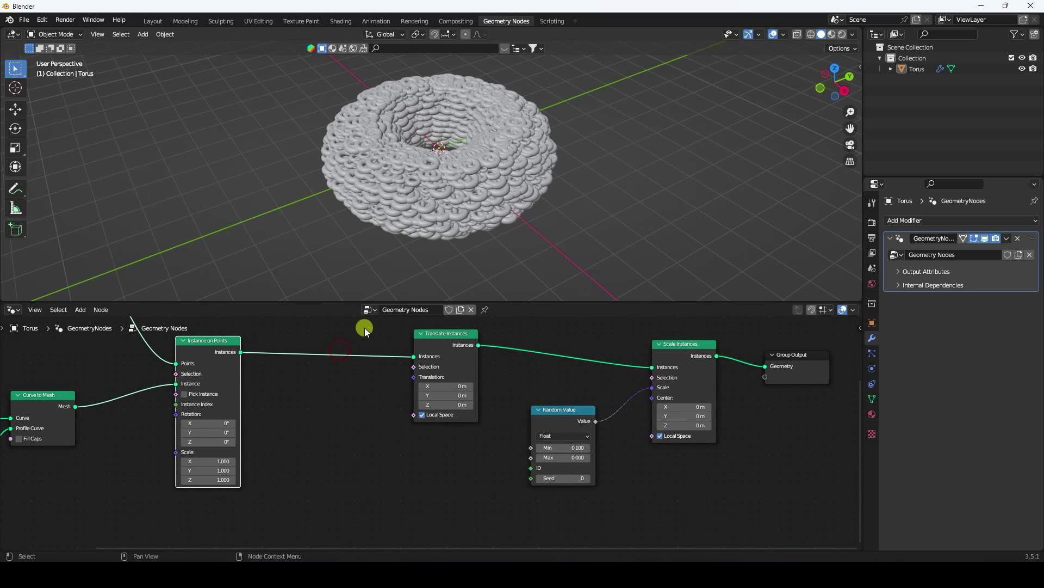
pyautogui.moveTo(450, 339); pyautogui.dragTo(452, 383)
# - Add a Noise Texture node to the geometry node graph
pyautogui.click(83, 309)
pyautogui.click(93, 321)
pyautogui.write('nou')
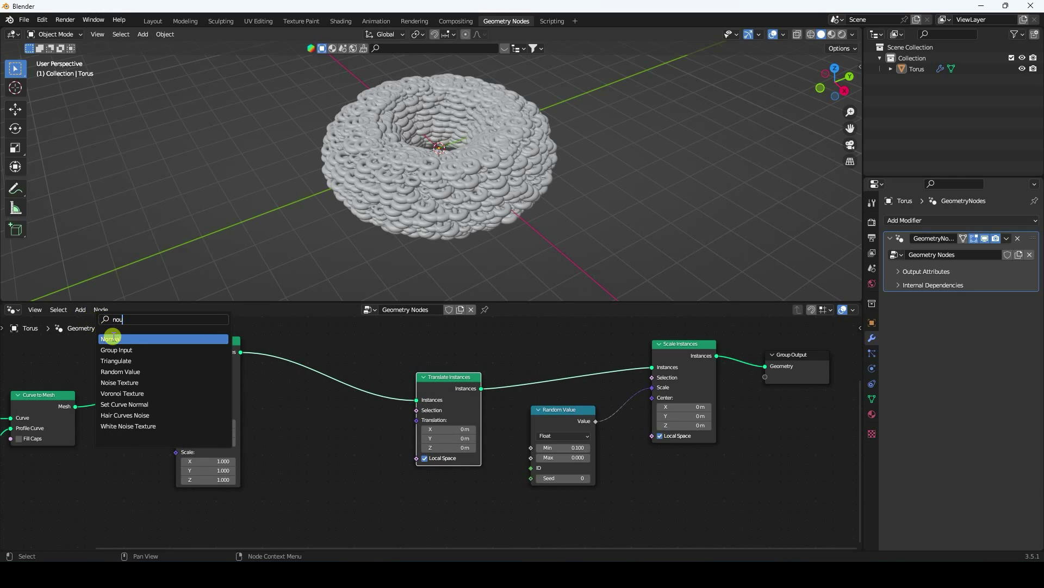
pyautogui.press('BackSpace')
pyautogui.write('i')
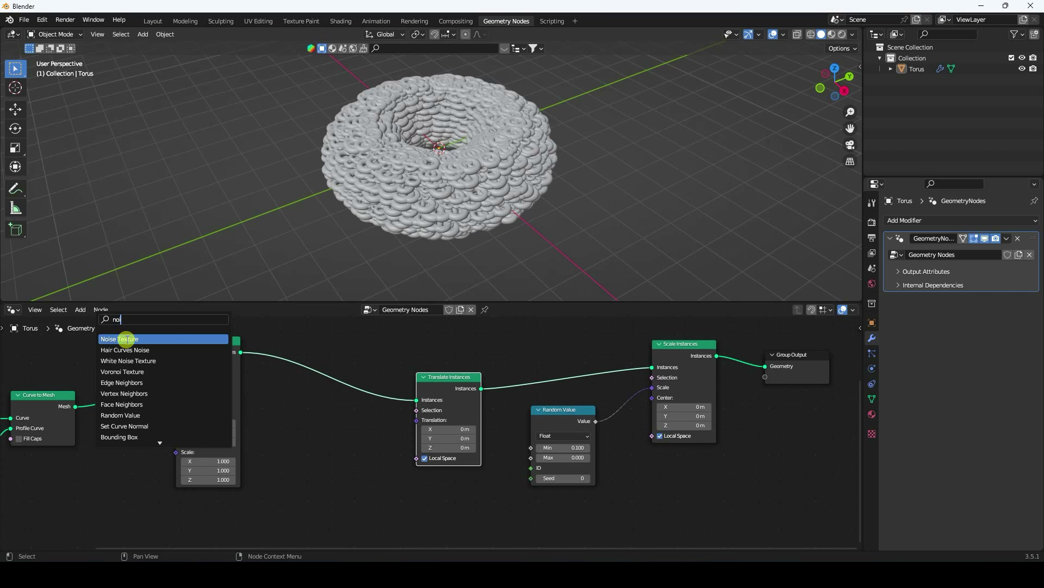
pyautogui.click(126, 339)
pyautogui.click(302, 508)
pyautogui.moveTo(301, 509); pyautogui.dragTo(353, 471, button='middle')
# - Connect the Noise Texture's Color output to Translate Instances' Translation
pyautogui.scroll(1, 272, 423)
pyautogui.scroll(1, 273, 423)
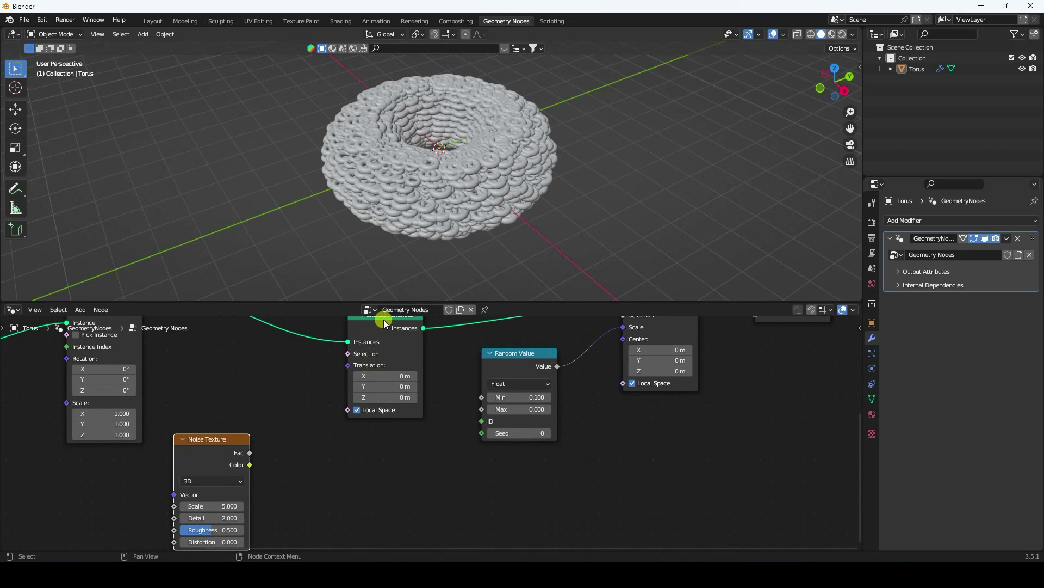
pyautogui.moveTo(384, 321); pyautogui.dragTo(394, 342)
pyautogui.moveTo(263, 461); pyautogui.dragTo(353, 392)
pyautogui.moveTo(385, 441); pyautogui.dragTo(468, 405, button='middle')
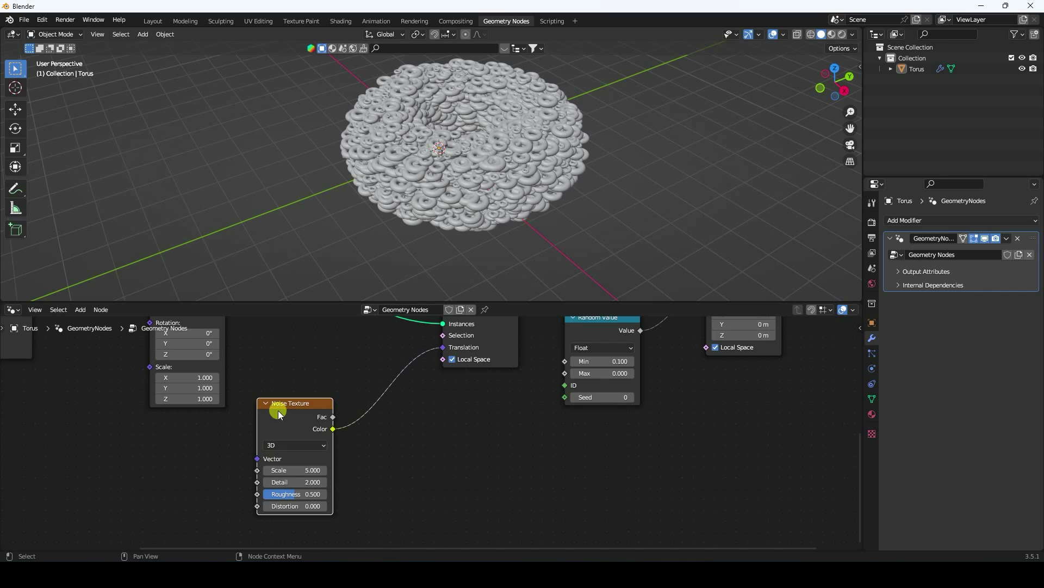
# - Switch the Noise Texture to 4D and search for a Value node from a dragged link
pyautogui.click(274, 445)
pyautogui.click(284, 495)
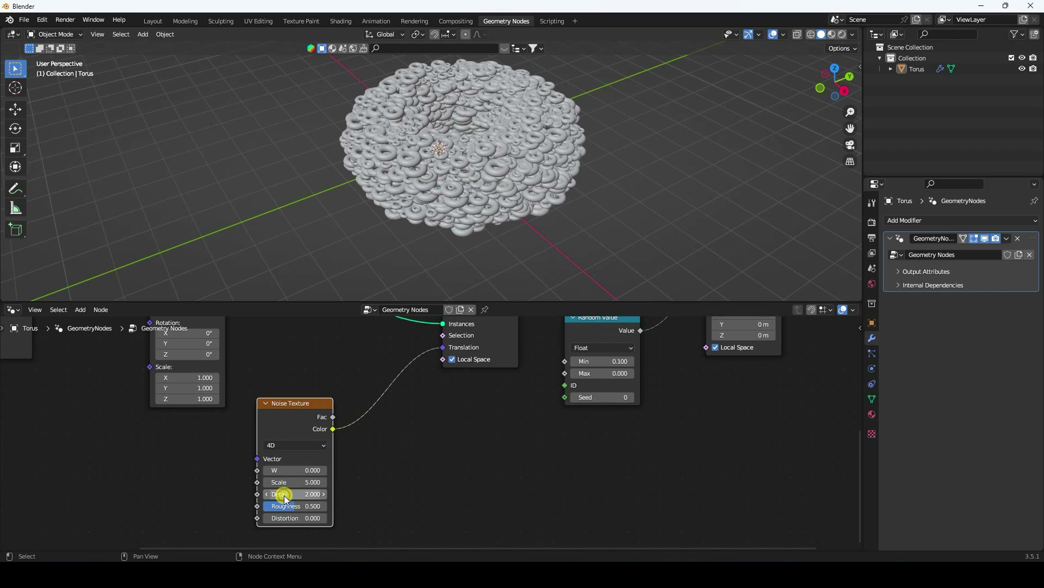
pyautogui.moveTo(293, 432); pyautogui.dragTo(339, 437, button='middle')
pyautogui.moveTo(91, 320)
pyautogui.mouseDown()
pyautogui.moveTo(85, 313)
pyautogui.moveTo(97, 322)
pyautogui.mouseUp()
pyautogui.write('valu')
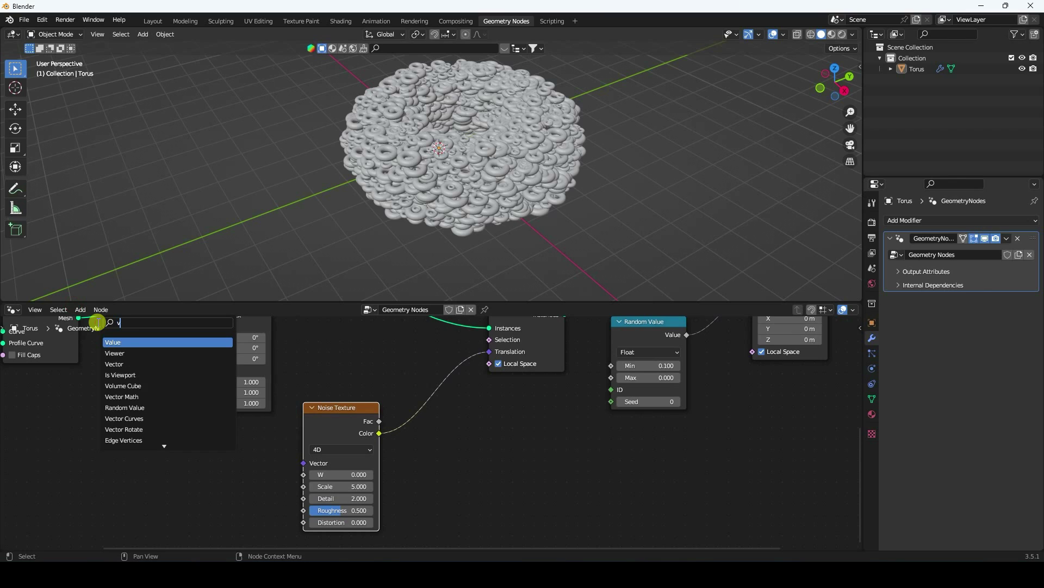
# - Add a Value node driven by #frame and feed it into the noise W input
pyautogui.click(124, 344)
pyautogui.click(163, 491)
pyautogui.moveTo(180, 478); pyautogui.dragTo(103, 475, button='middle')
pyautogui.scroll(2, 182, 466)
pyautogui.moveTo(197, 459); pyautogui.dragTo(319, 453)
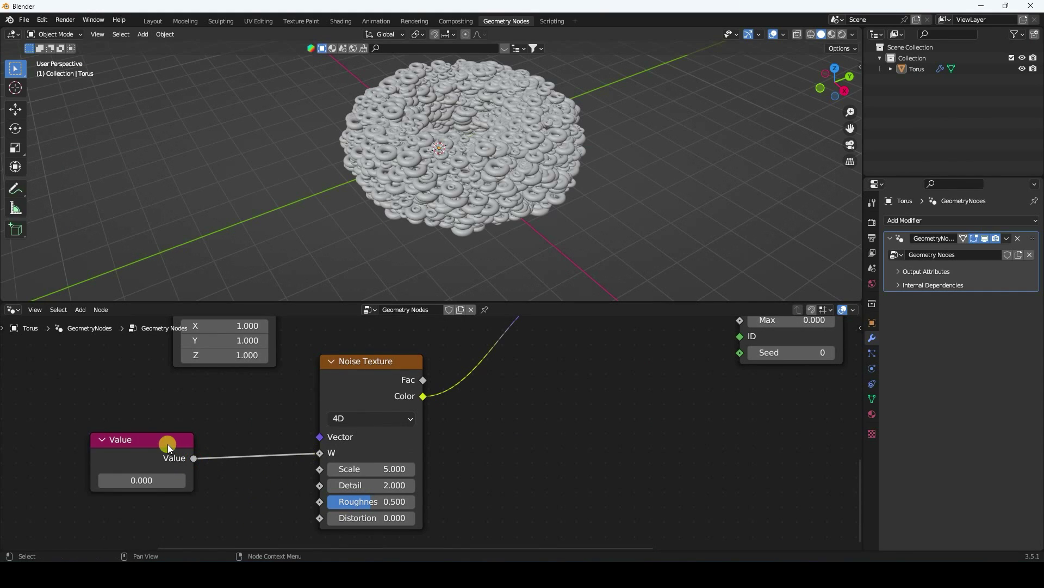
pyautogui.doubleClick(142, 480)
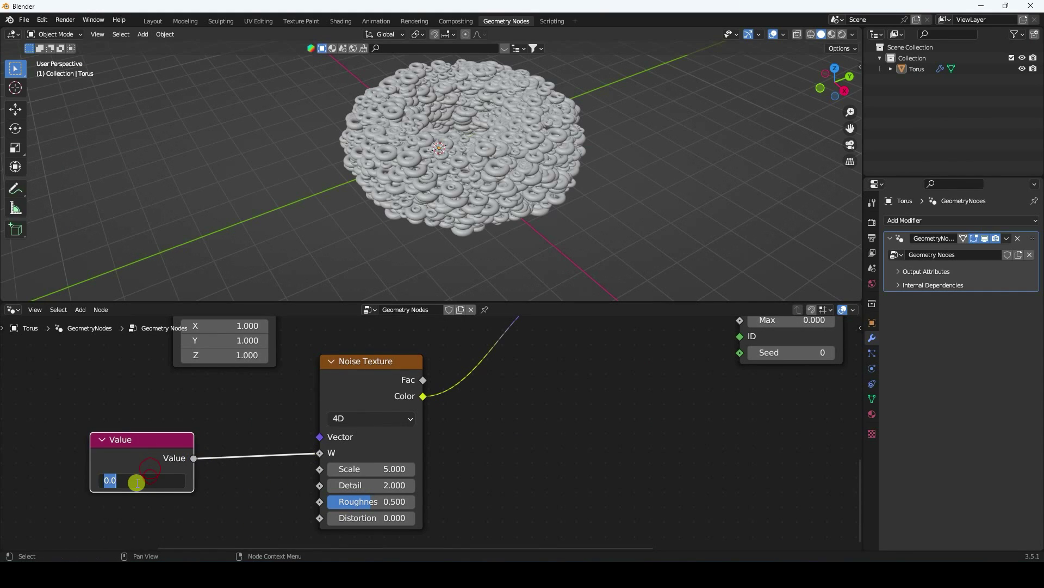
pyautogui.write('#frame')
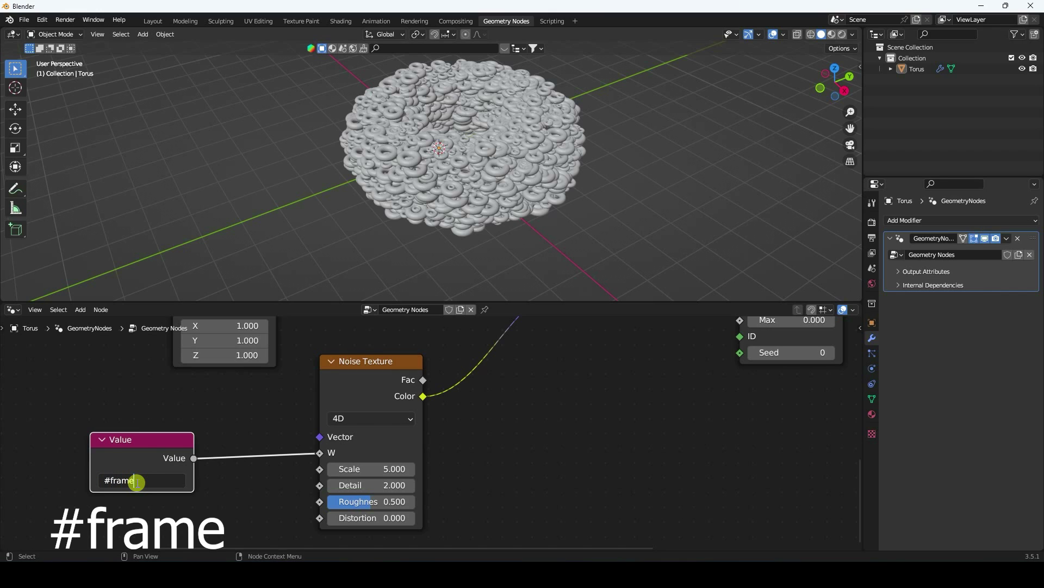
pyautogui.press('Return')
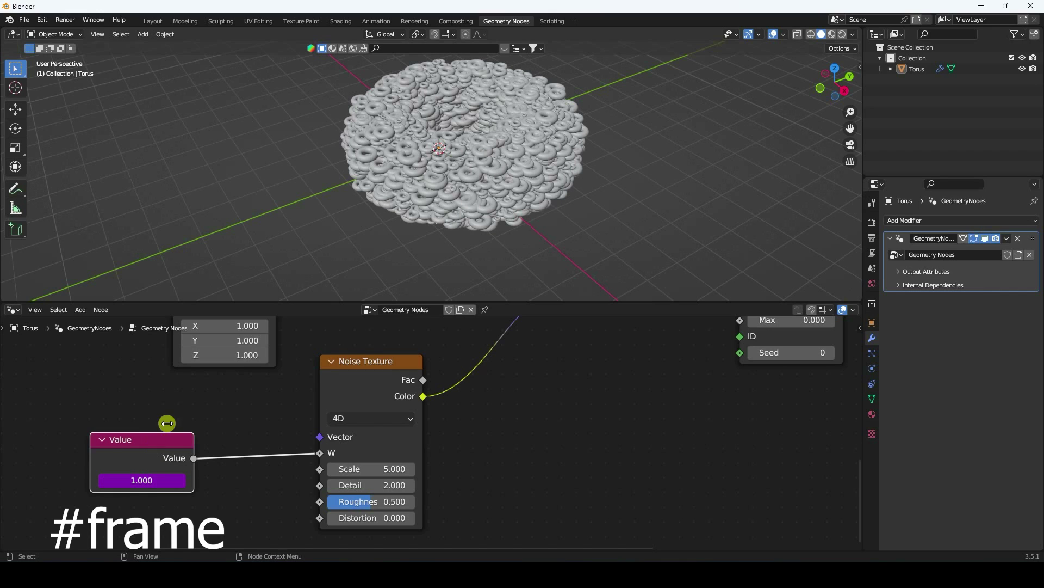
# - Play back the animation to preview the frame-driven noise motion
pyautogui.press('space')
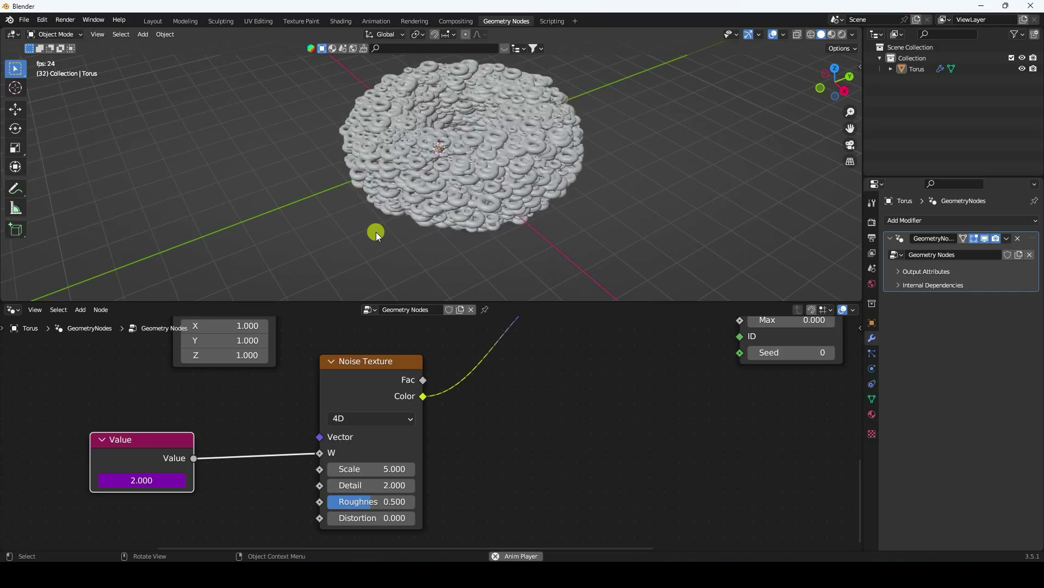
pyautogui.press('space')
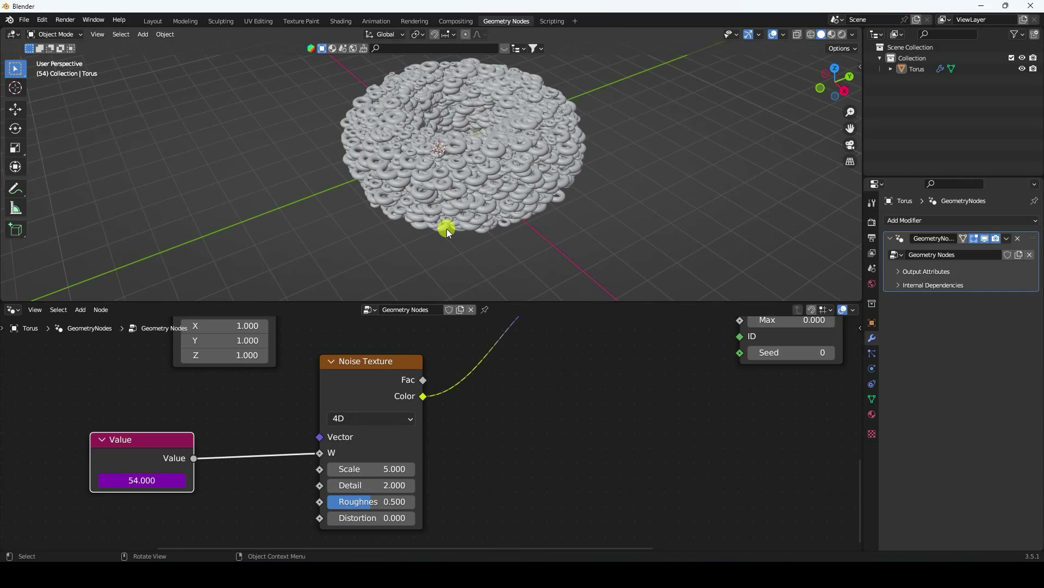
pyautogui.press('space')
pyautogui.scroll(5, 483, 158)
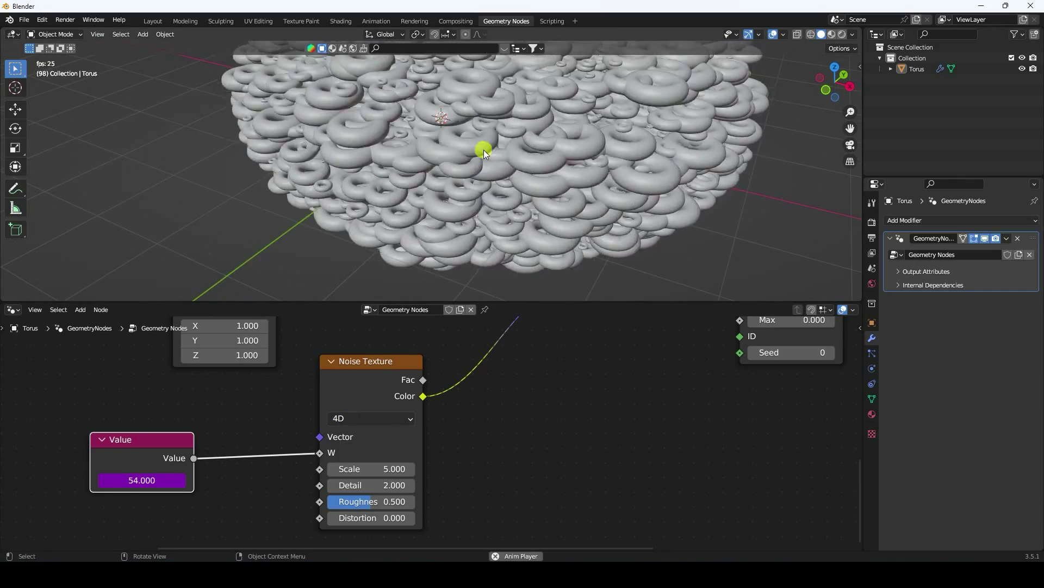
pyautogui.scroll(-5, 508, 211)
pyautogui.press('space')
# - Set the Noise Texture Scale to 1.000, leaving Detail unchanged
pyautogui.click(368, 469)
pyautogui.write('1')
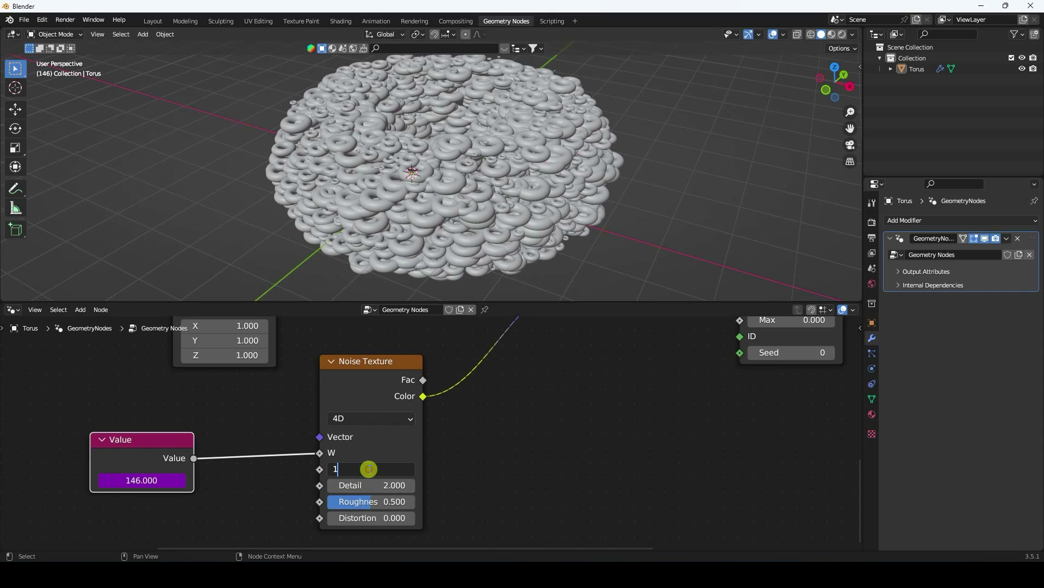
pyautogui.press('Return')
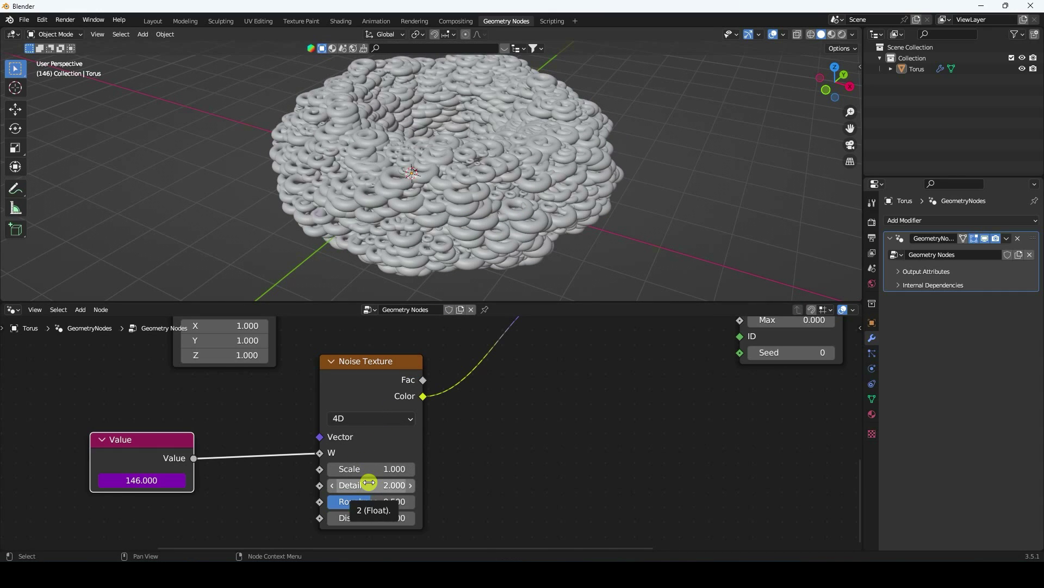
pyautogui.click(369, 485)
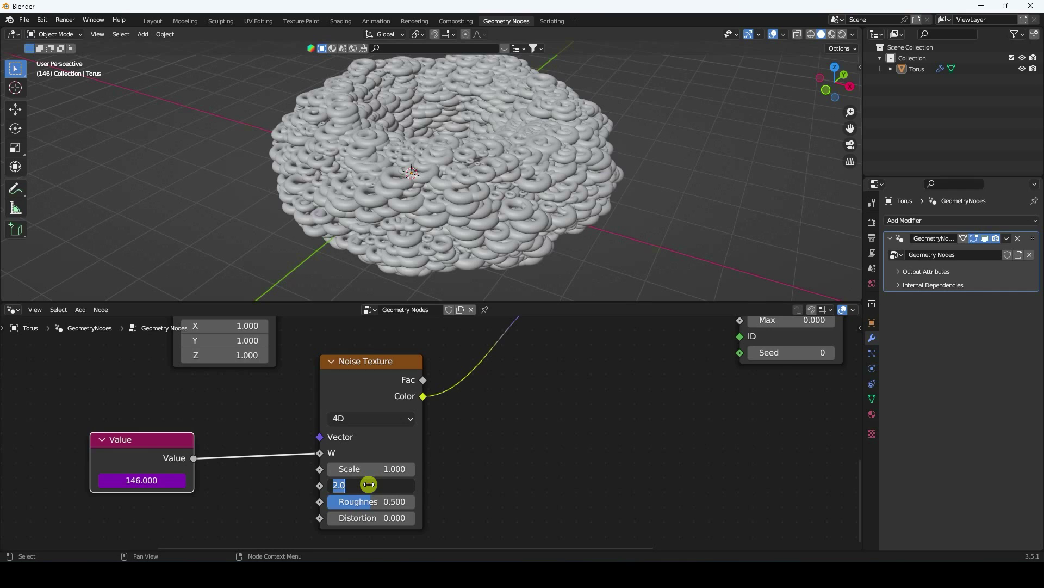
pyautogui.press('Escape')
# - Preview the hollow-ring animation and move the Value node to the left
pyautogui.press('space')
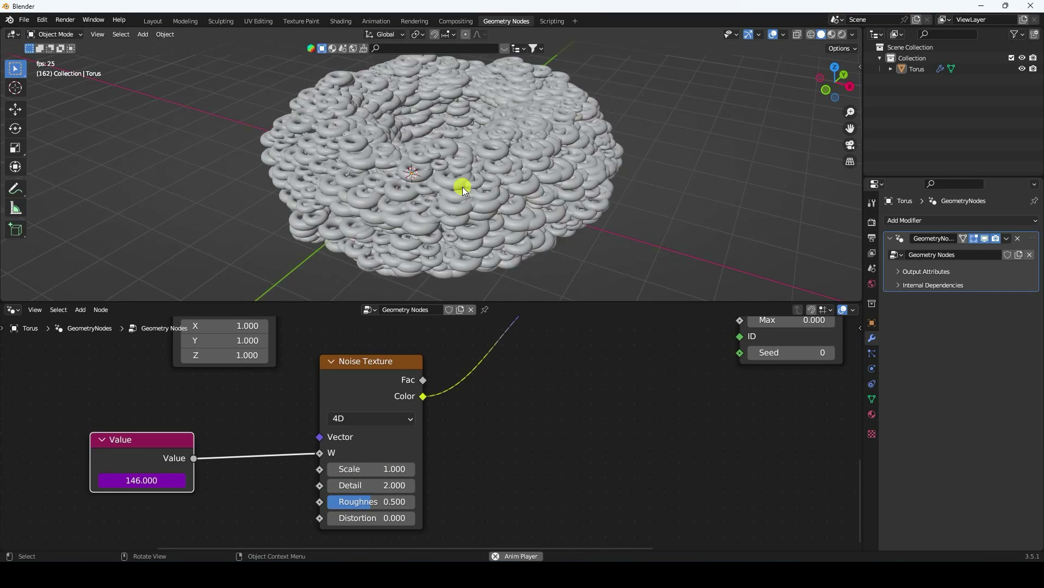
pyautogui.moveTo(462, 187); pyautogui.dragTo(385, 216, button='middle')
pyautogui.press('space')
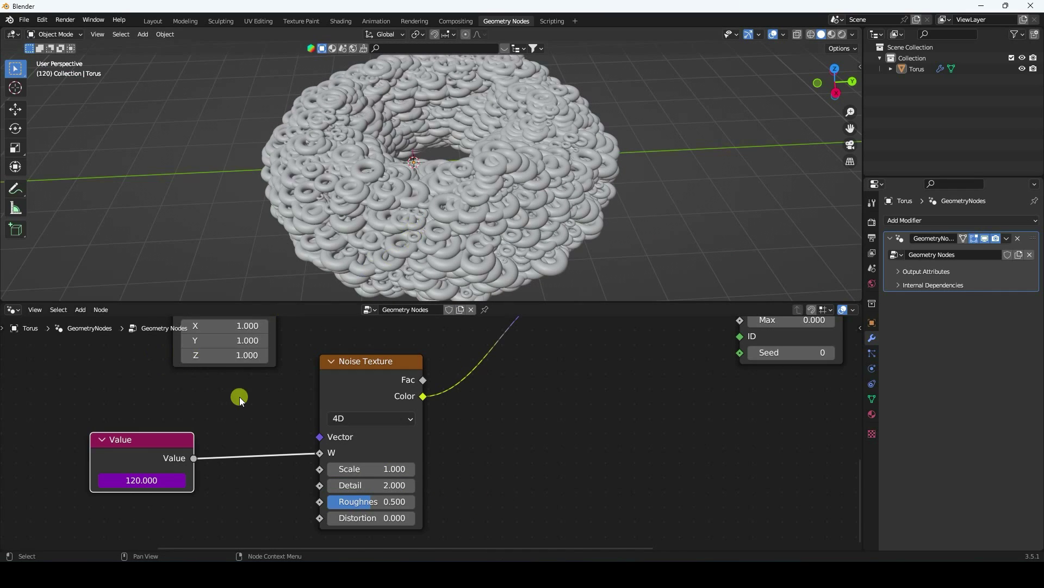
pyautogui.moveTo(140, 432); pyautogui.dragTo(242, 423, button='middle')
pyautogui.moveTo(242, 423); pyautogui.dragTo(171, 421)
# - Insert a Math Add node with 0.005 between the Value node and noise W, then preview
pyautogui.click(85, 313)
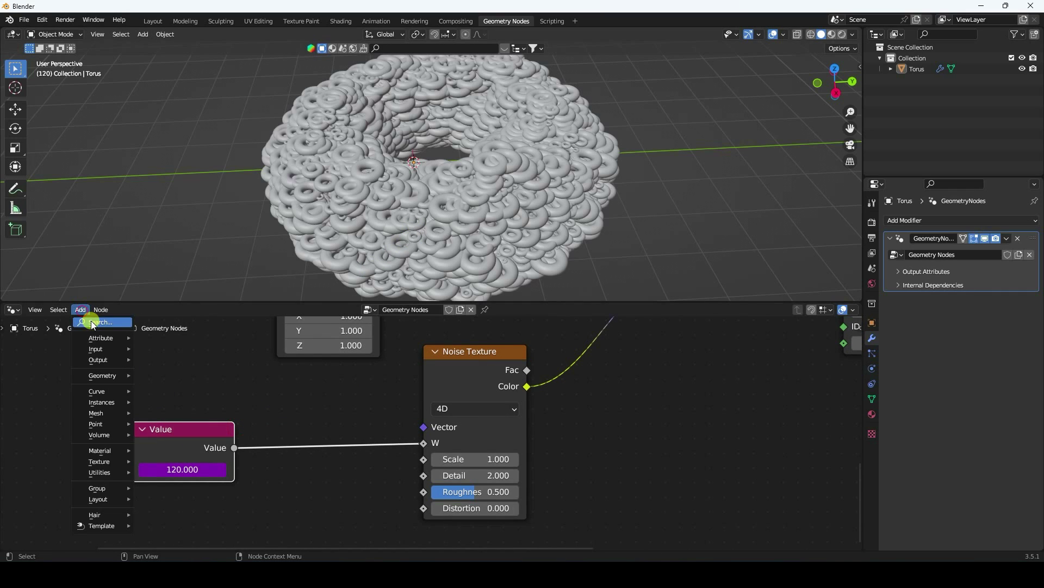
pyautogui.write('math')
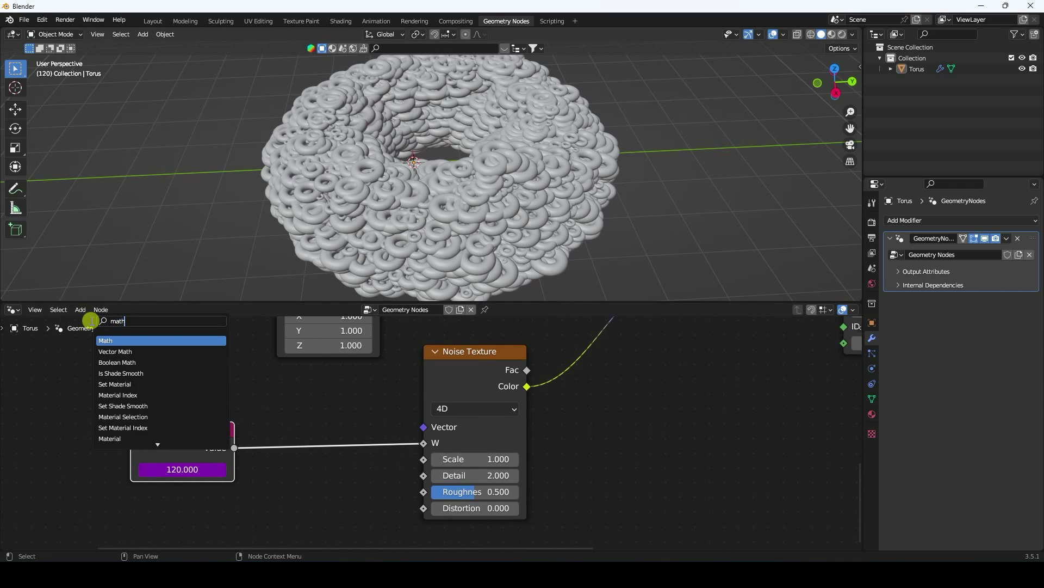
pyautogui.click(127, 341)
pyautogui.click(319, 433)
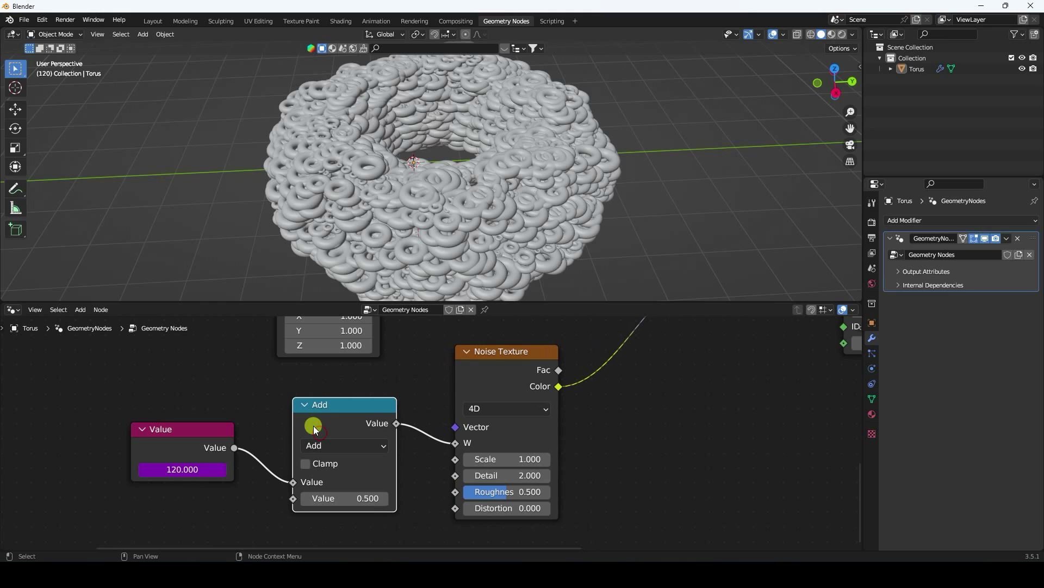
pyautogui.click(336, 499)
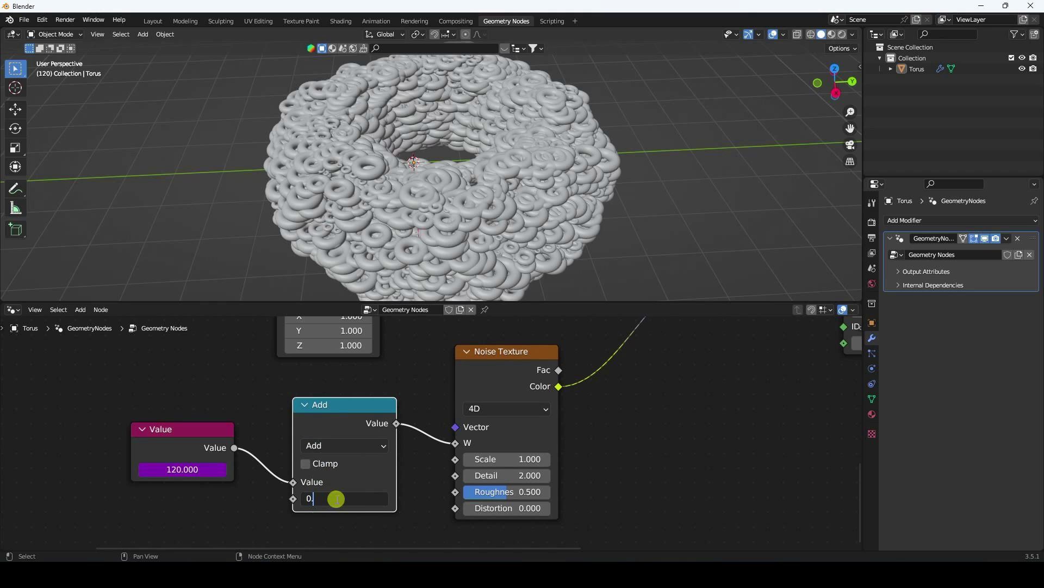
pyautogui.press('Return')
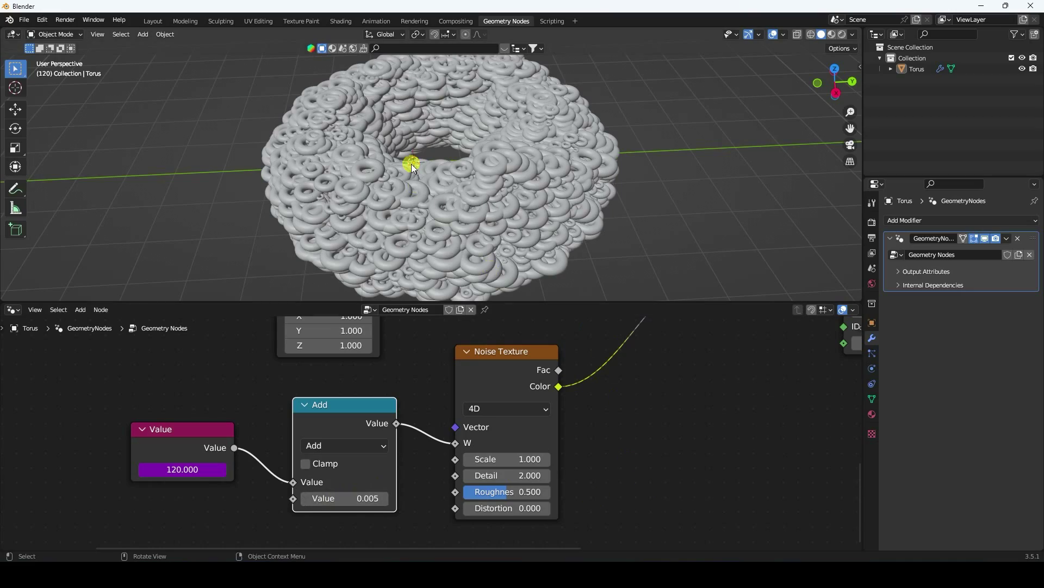
pyautogui.press('space')
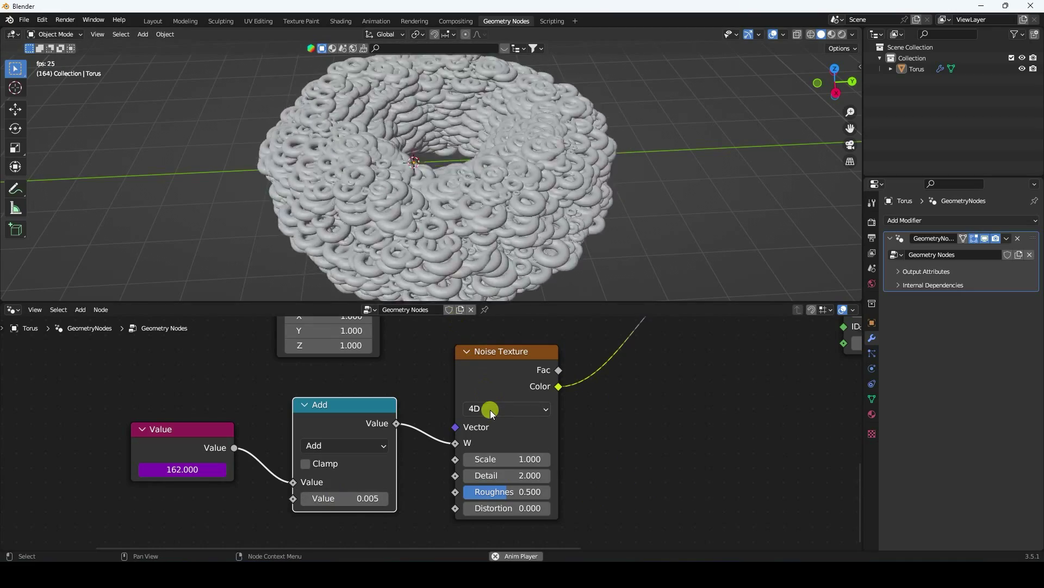
pyautogui.press('Escape')
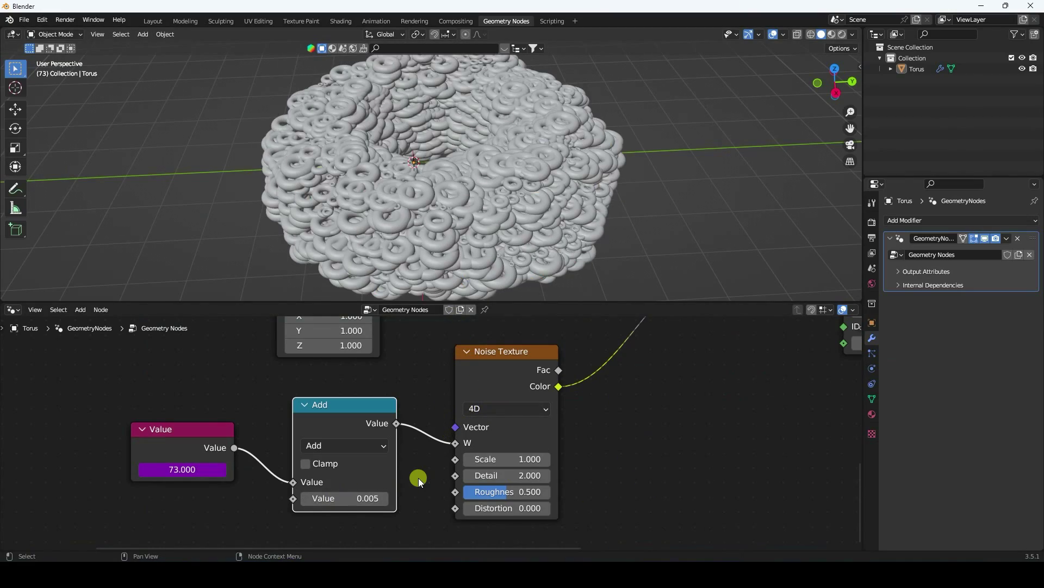
# - Switch the Math node to Multiply and preview the slow drift of the tori
pyautogui.click(322, 447)
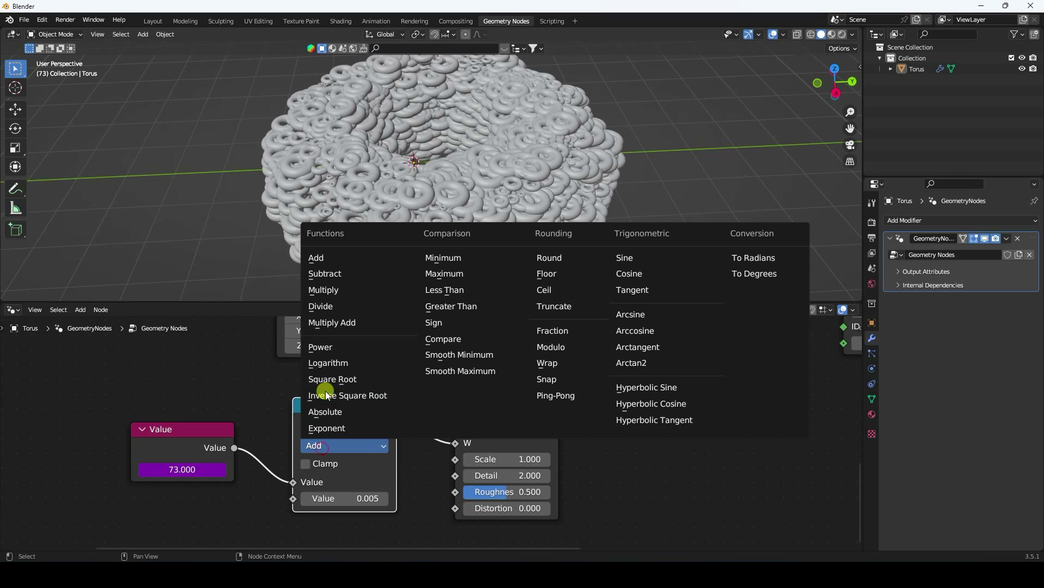
pyautogui.click(341, 289)
pyautogui.press('space')
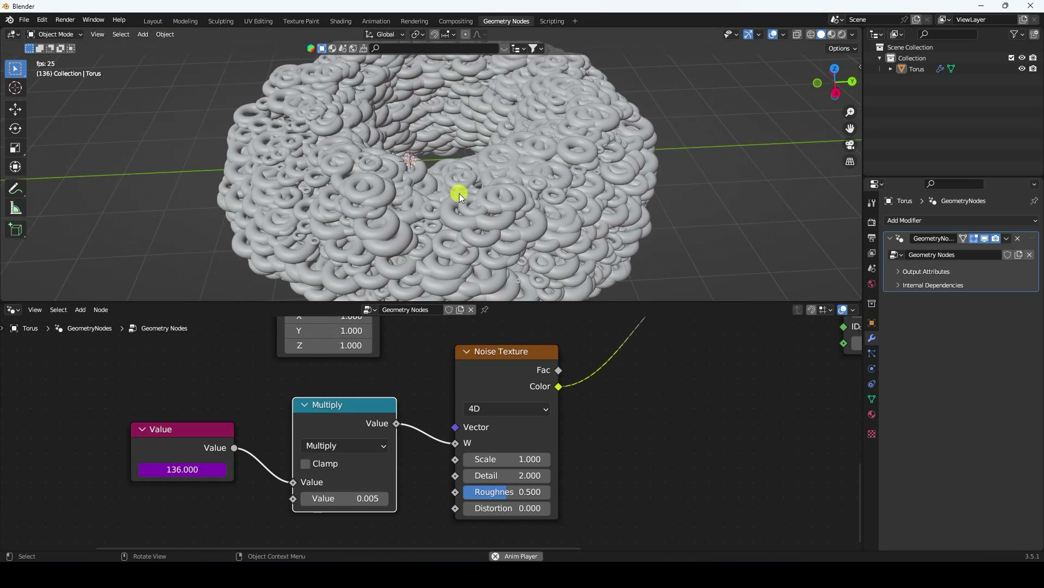
pyautogui.moveTo(344, 303); pyautogui.dragTo(326, 377)
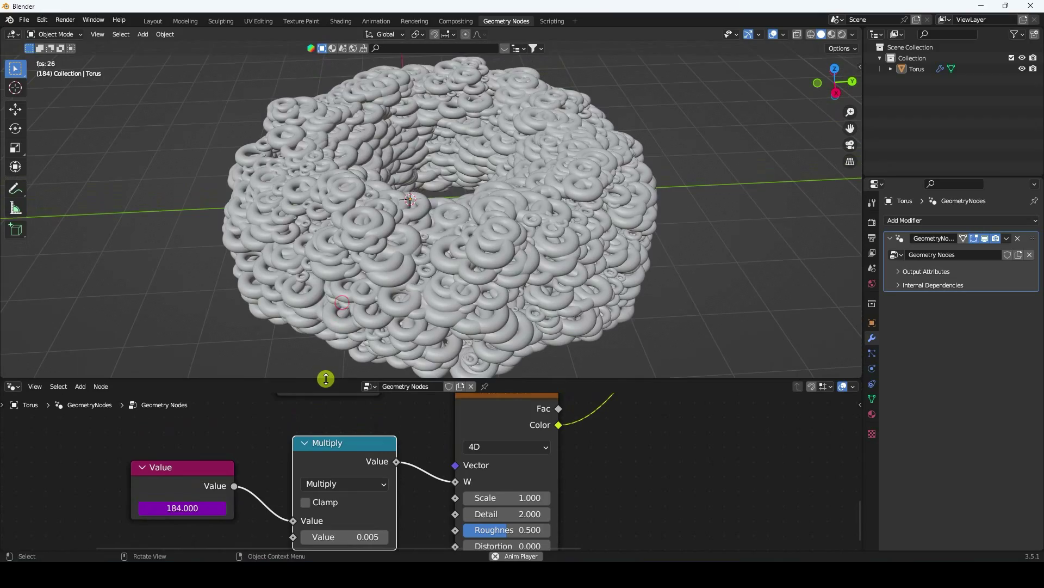
pyautogui.moveTo(406, 240); pyautogui.dragTo(491, 234, button='middle')
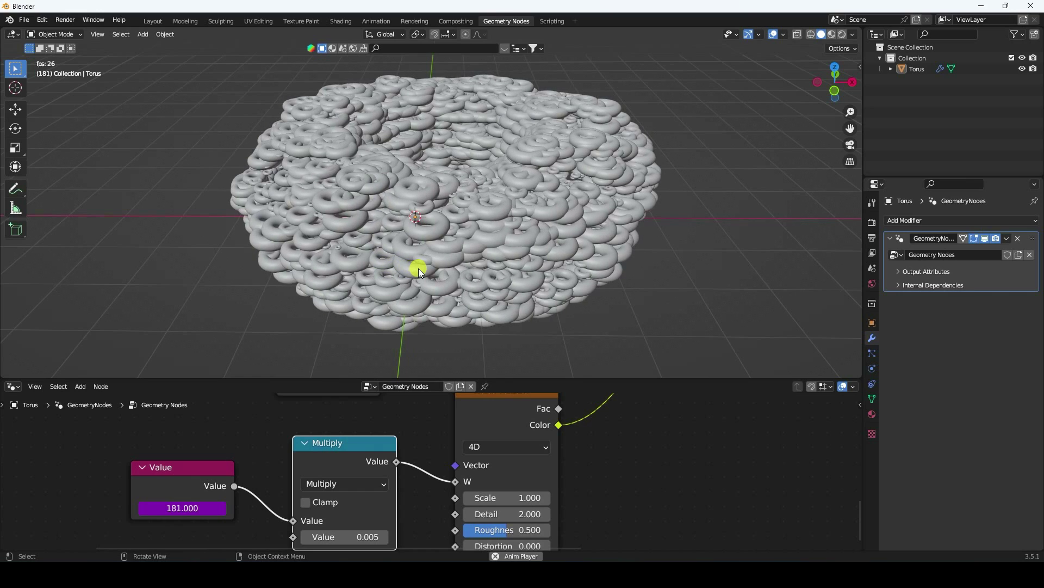
pyautogui.moveTo(658, 435); pyautogui.dragTo(430, 520, button='middle')
pyautogui.scroll(-3, 430, 520)
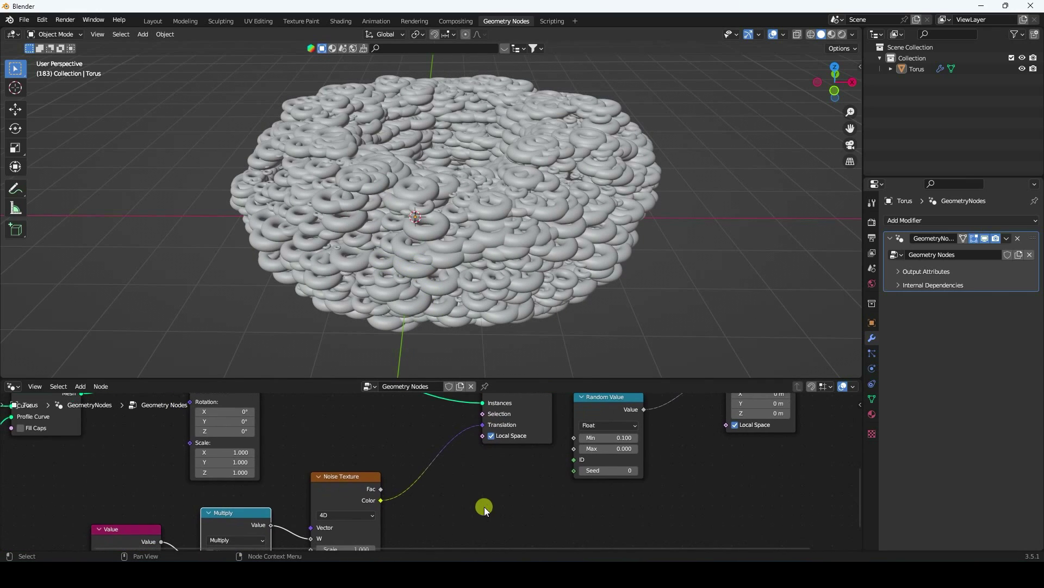
# - Insert a Vector Math node on the noise Color to Translation link
pyautogui.moveTo(306, 377); pyautogui.dragTo(305, 274)
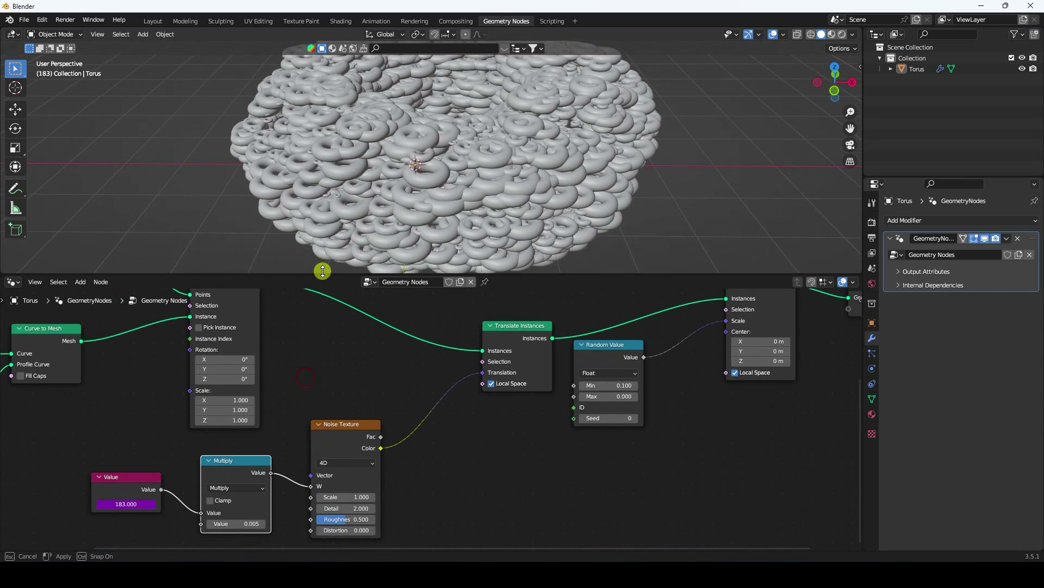
pyautogui.click(80, 282)
pyautogui.click(93, 299)
pyautogui.write('vect')
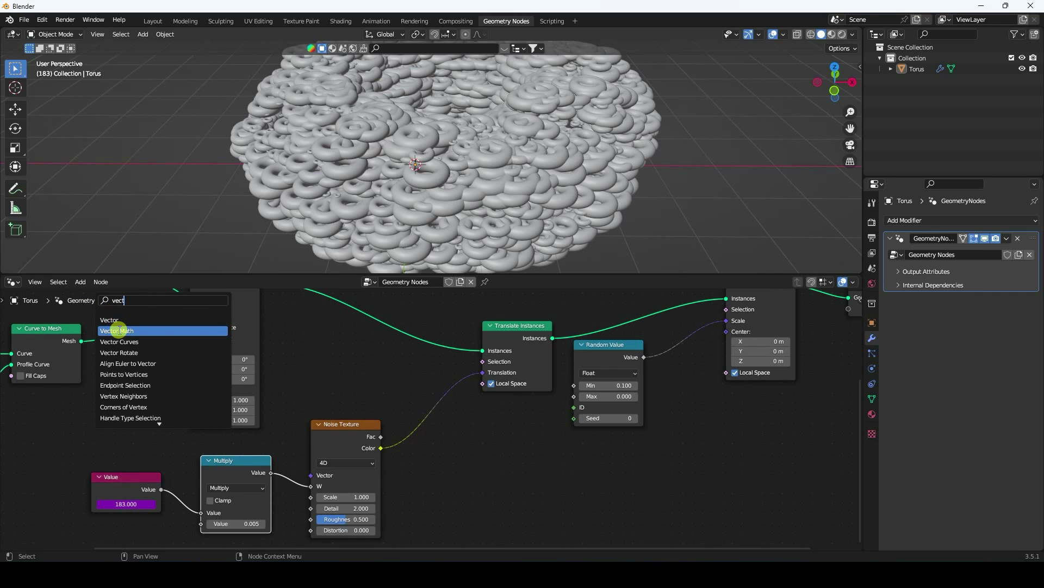
pyautogui.click(116, 331)
pyautogui.click(439, 418)
pyautogui.scroll(3, 538, 444)
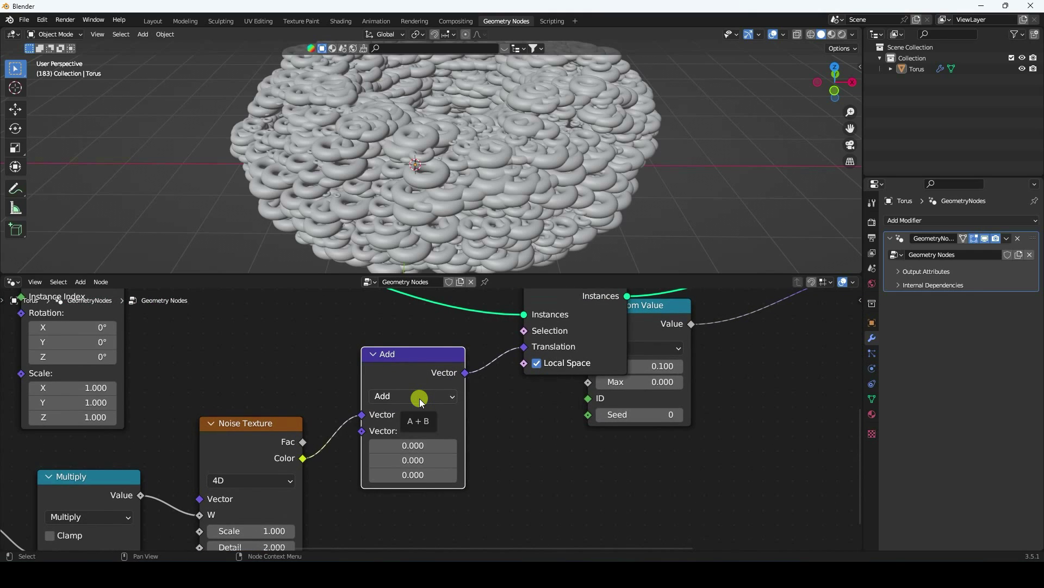
# - Set the Vector Math node to Subtract 0.5, 0.5, 0.5 and preview the animation
pyautogui.click(419, 398)
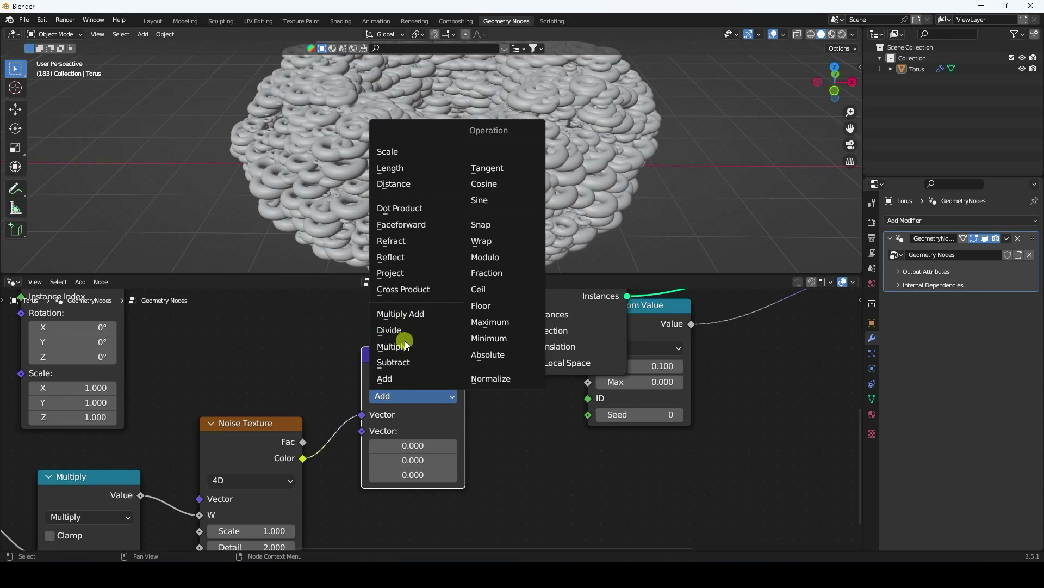
pyautogui.click(409, 363)
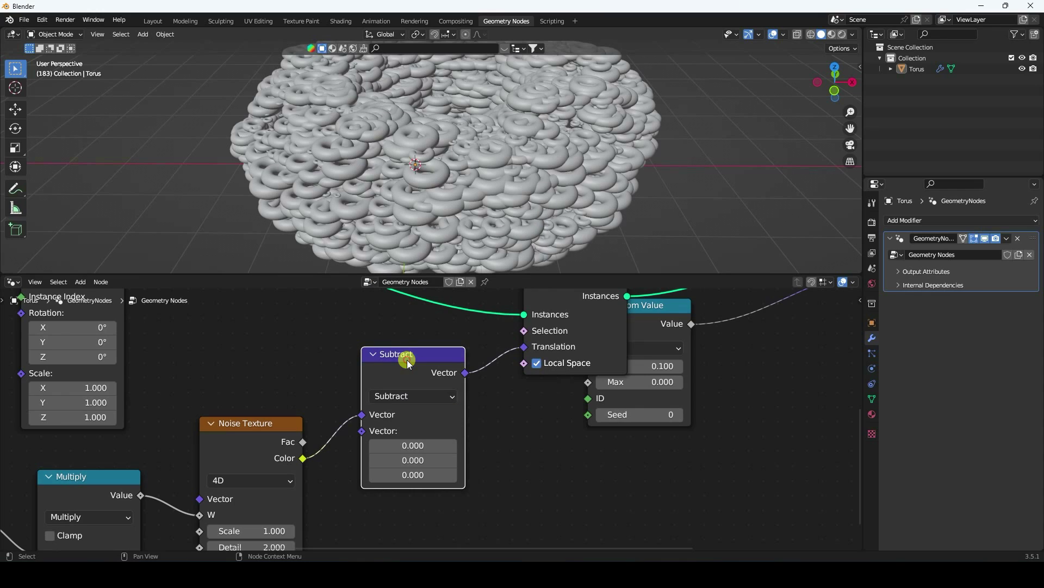
pyautogui.click(409, 445)
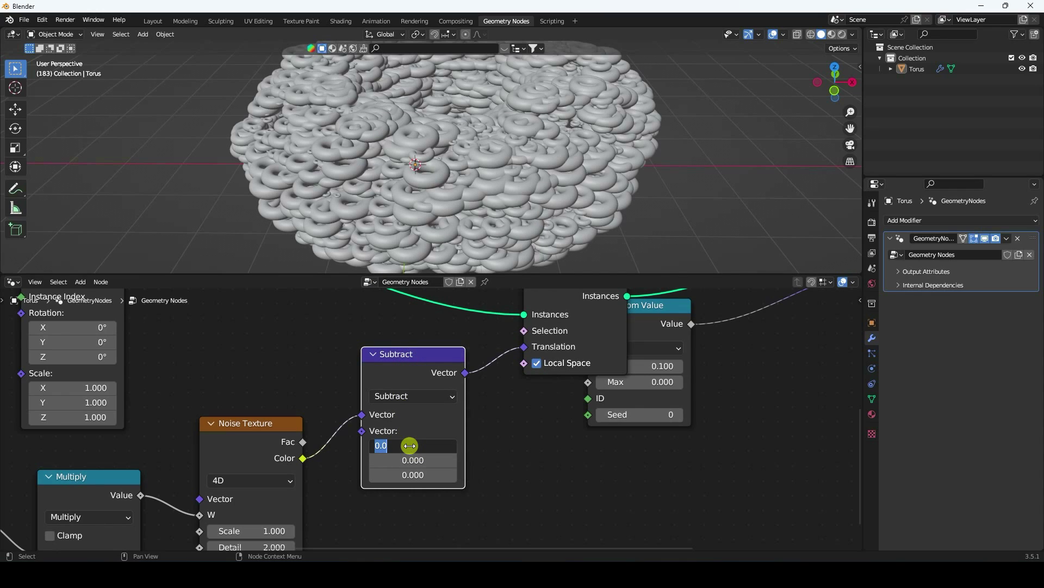
pyautogui.write('0.5')
pyautogui.press('Tab')
pyautogui.write('0.5')
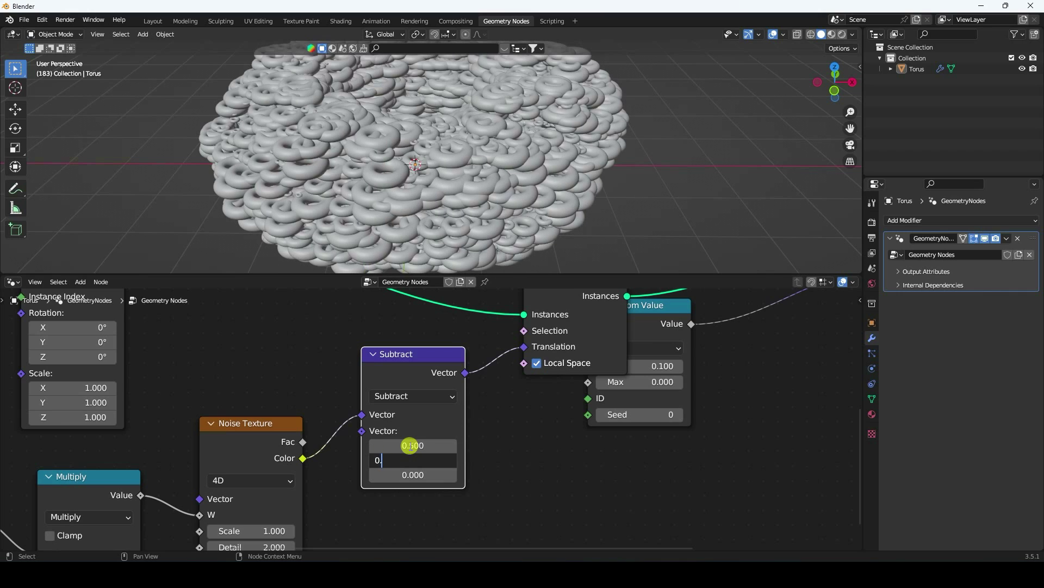
pyautogui.press('Tab')
pyautogui.write('0.5')
pyautogui.press('Return')
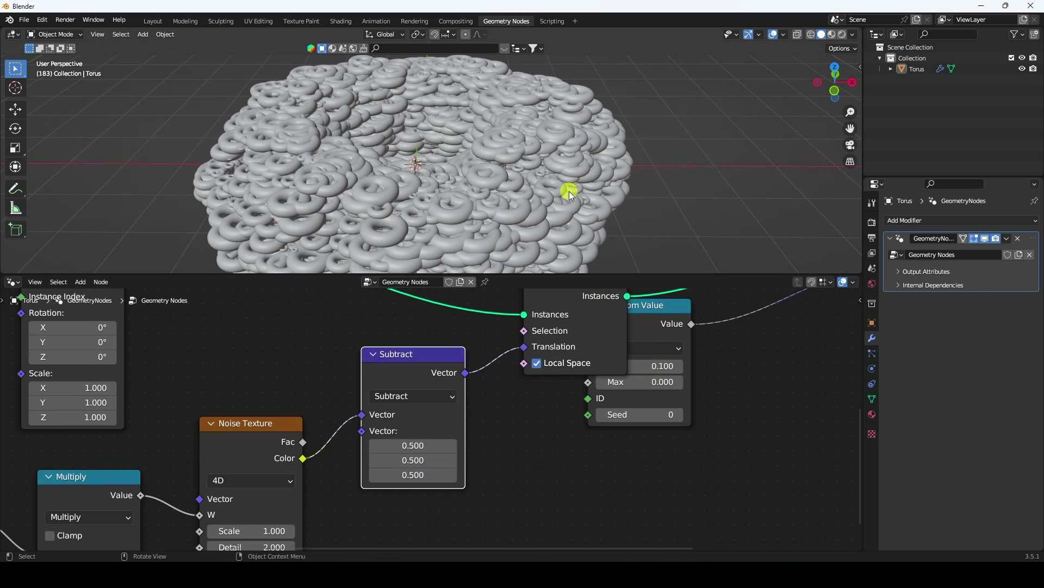
pyautogui.press('space')
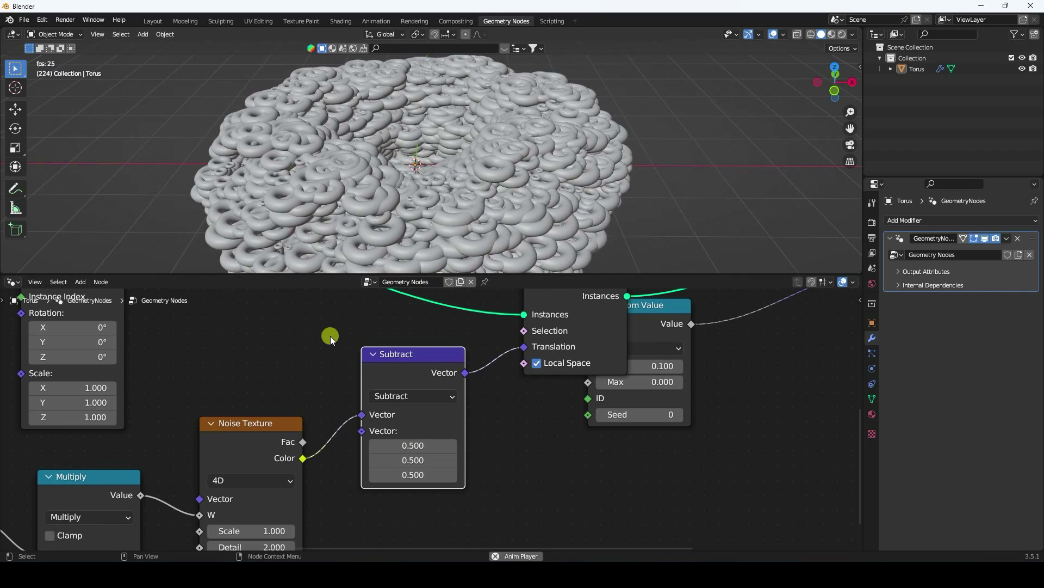
pyautogui.press('space')
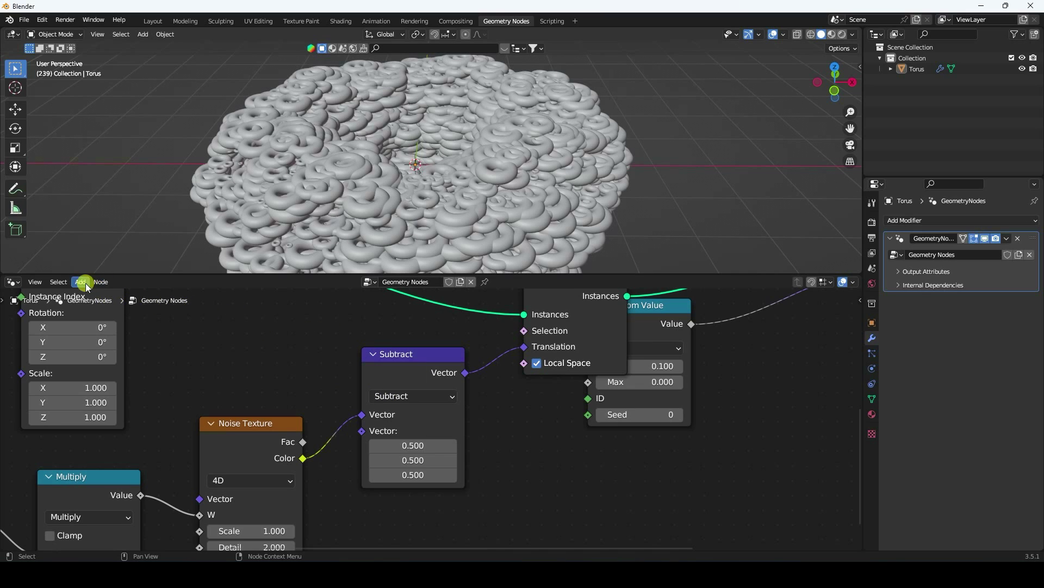
# - Move the Random Value node aside and select the Subtract node
pyautogui.scroll(-2, 596, 471)
pyautogui.keyDown('ctrl'); pyautogui.hscroll(3, 489, 408); pyautogui.keyUp('ctrl')
pyautogui.moveTo(459, 338); pyautogui.dragTo(569, 422)
pyautogui.moveTo(415, 318); pyautogui.dragTo(453, 303)
pyautogui.click(277, 379)
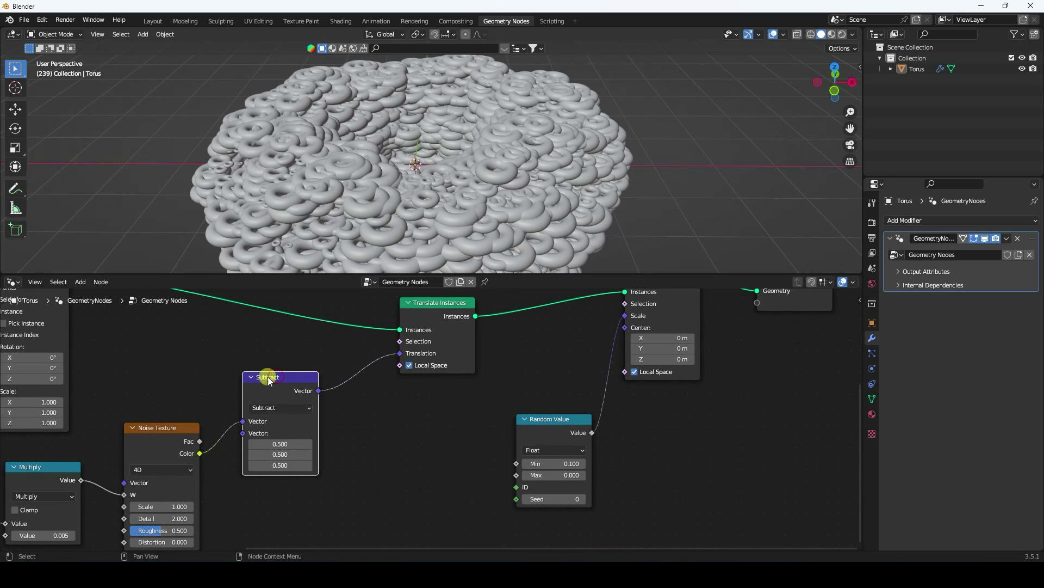
# - Insert a Vector Math Scale node with factor 15 after the Subtract node
pyautogui.click(82, 282)
pyautogui.click(96, 294)
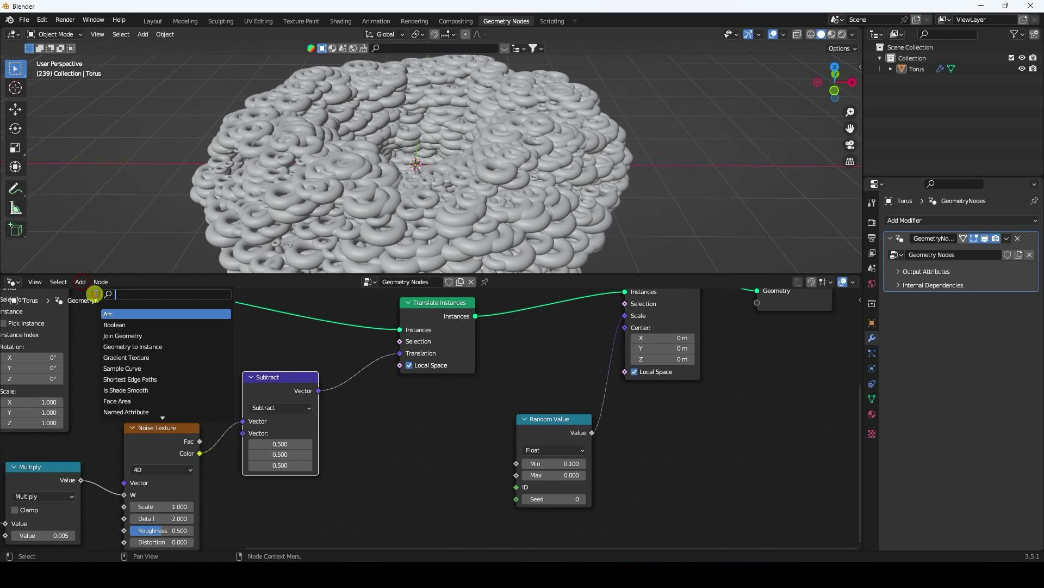
pyautogui.write('ve')
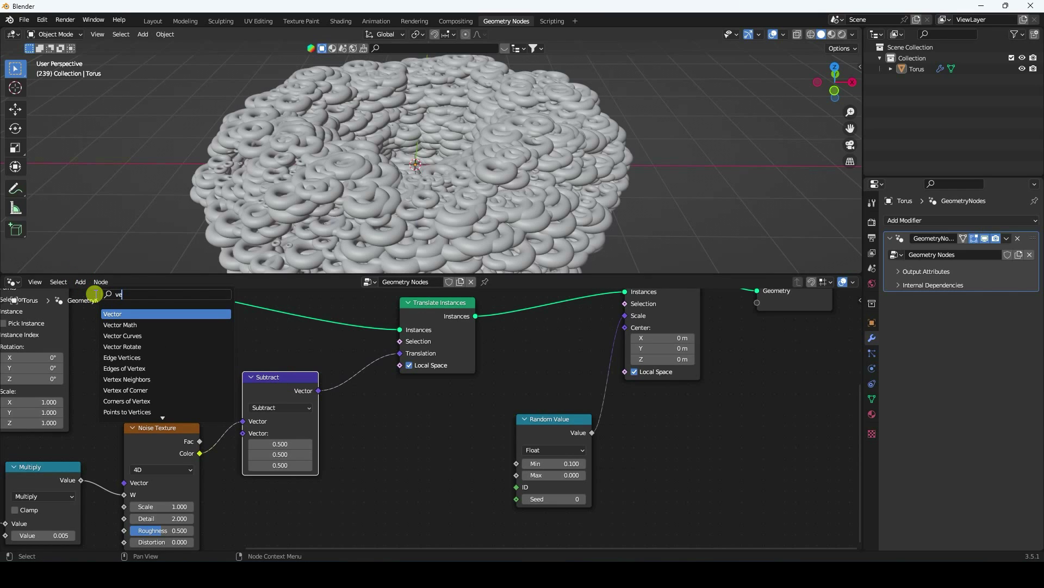
pyautogui.click(109, 325)
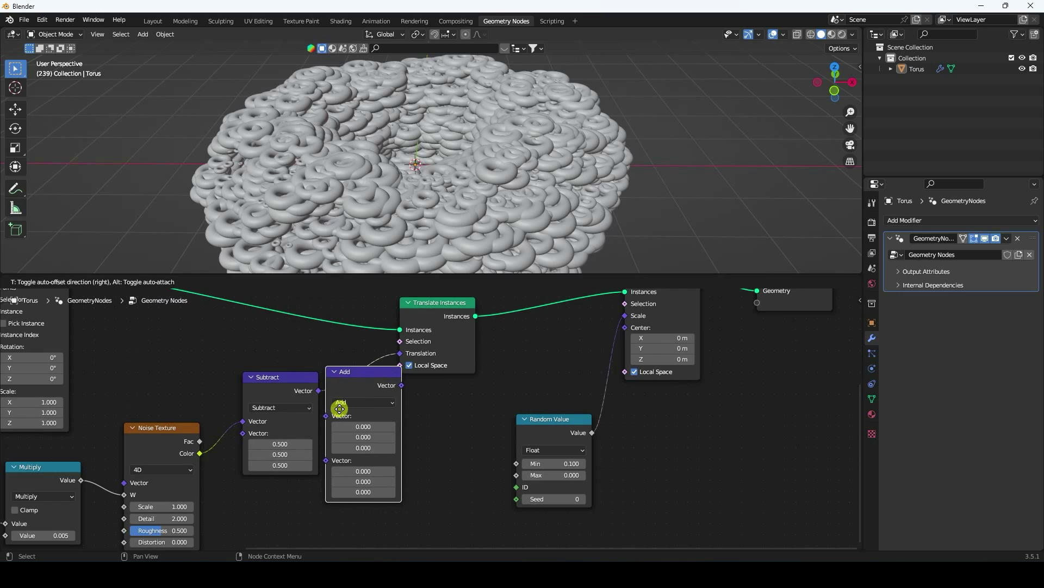
pyautogui.click(397, 408)
pyautogui.scroll(1, 453, 392)
pyautogui.click(370, 397)
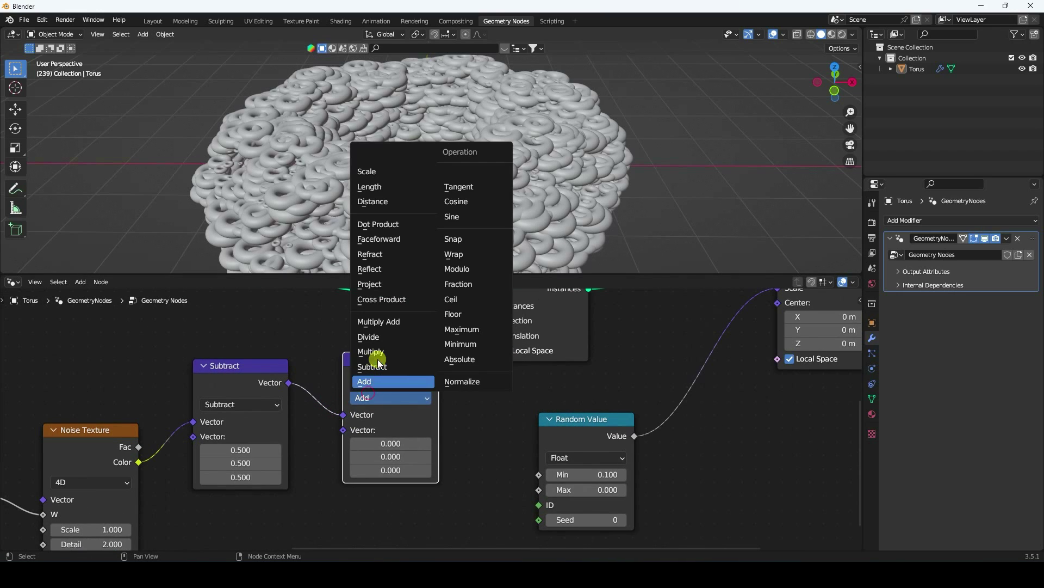
pyautogui.click(372, 172)
pyautogui.moveTo(393, 429); pyautogui.dragTo(474, 282)
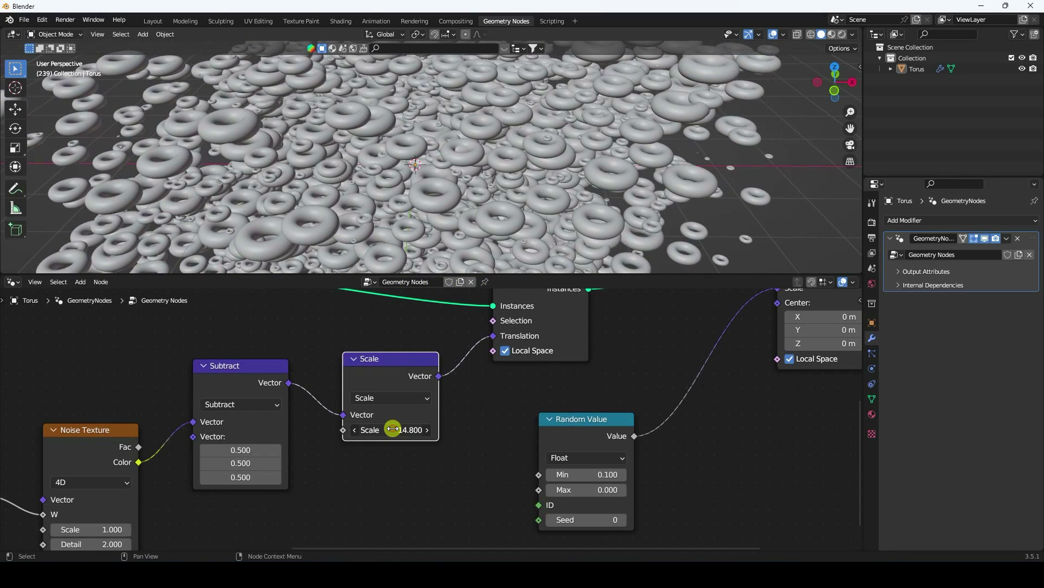
pyautogui.press('Return')
# - Enlarge the 3D view and play the animation to preview the widely spread tori
pyautogui.scroll(-3, 408, 256)
pyautogui.click(338, 272)
pyautogui.moveTo(335, 275); pyautogui.dragTo(324, 360)
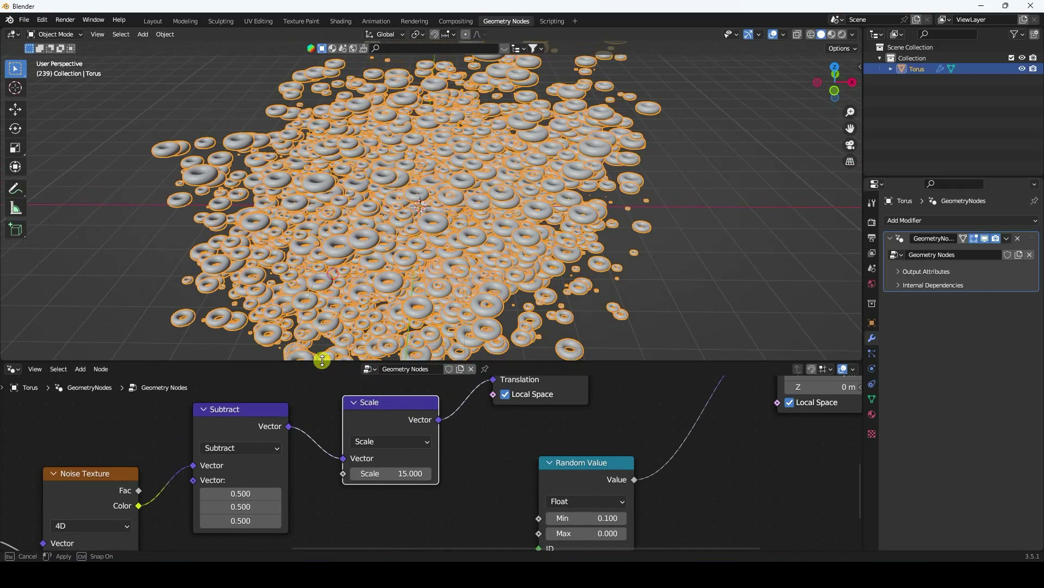
pyautogui.click(158, 203)
pyautogui.press('space')
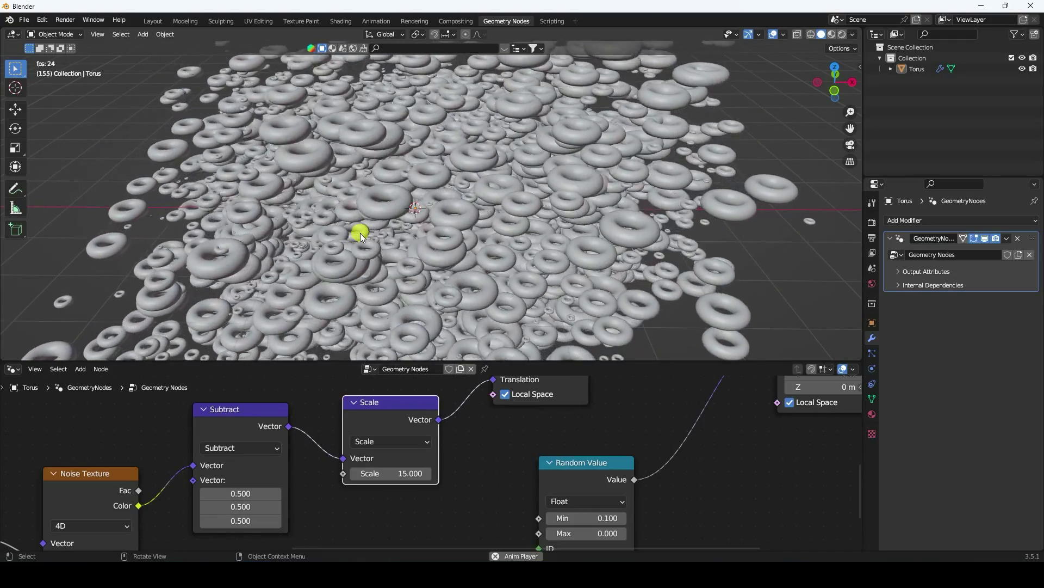
pyautogui.scroll(-5, 361, 234)
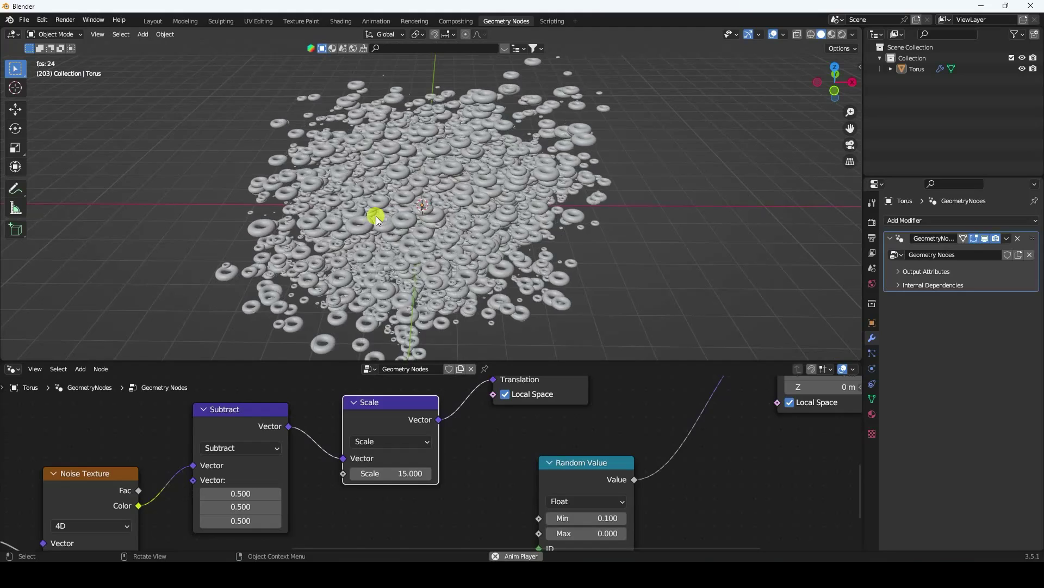
pyautogui.press('space')
pyautogui.moveTo(469, 428); pyautogui.dragTo(695, 401, button='middle')
pyautogui.moveTo(244, 403); pyautogui.dragTo(406, 483, button='middle')
pyautogui.scroll(-2, 406, 483)
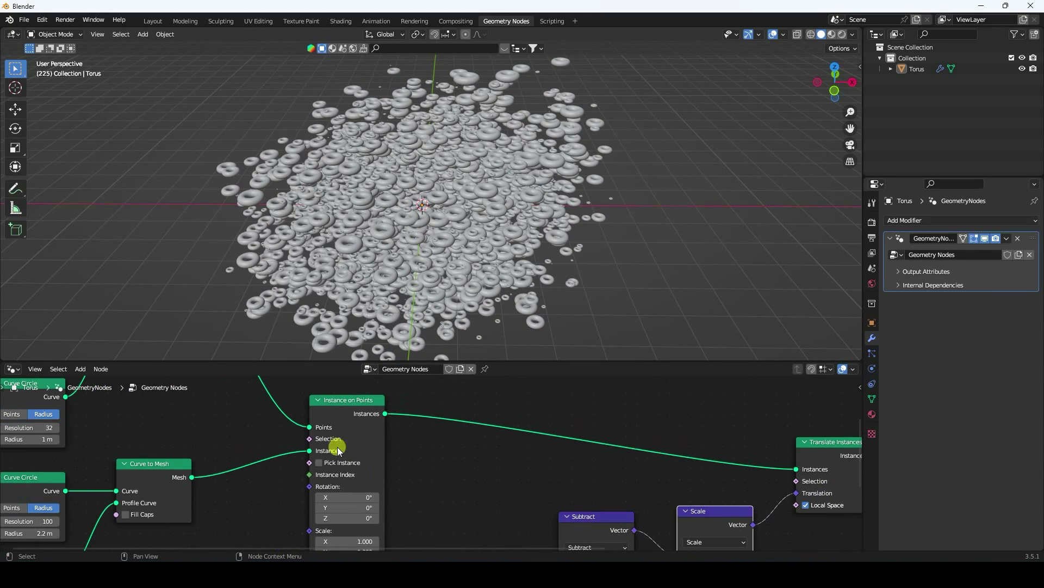
# - Set the instances' X rotation to 90°
pyautogui.moveTo(390, 411); pyautogui.dragTo(424, 400, button='middle')
pyautogui.scroll(3, 295, 435)
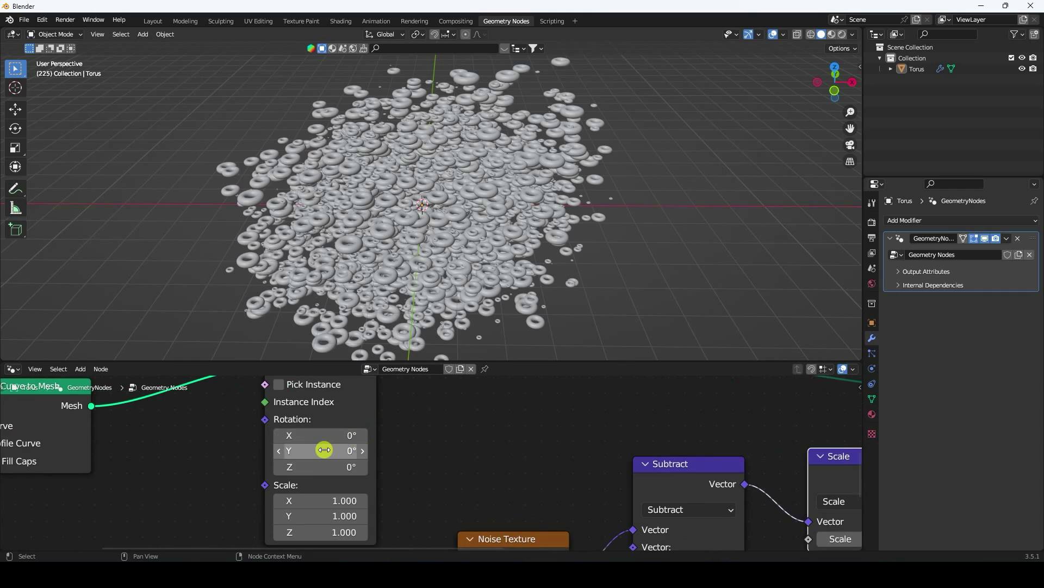
pyautogui.moveTo(308, 435)
pyautogui.mouseDown()
pyautogui.moveTo(611, 294)
pyautogui.moveTo(443, 289)
pyautogui.moveTo(308, 435)
pyautogui.mouseUp()
pyautogui.click(308, 434)
pyautogui.write('90')
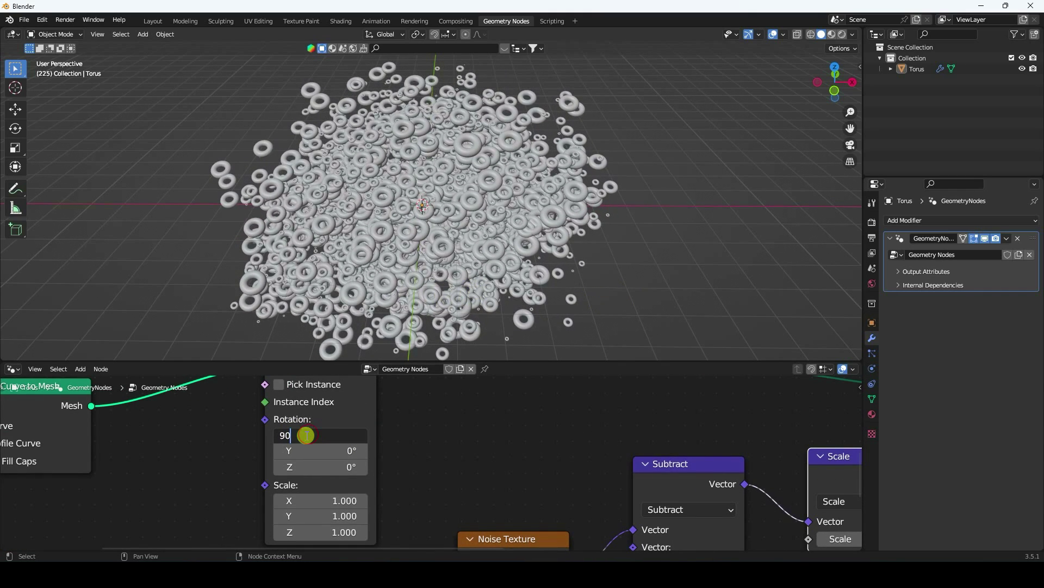
pyautogui.press('Return')
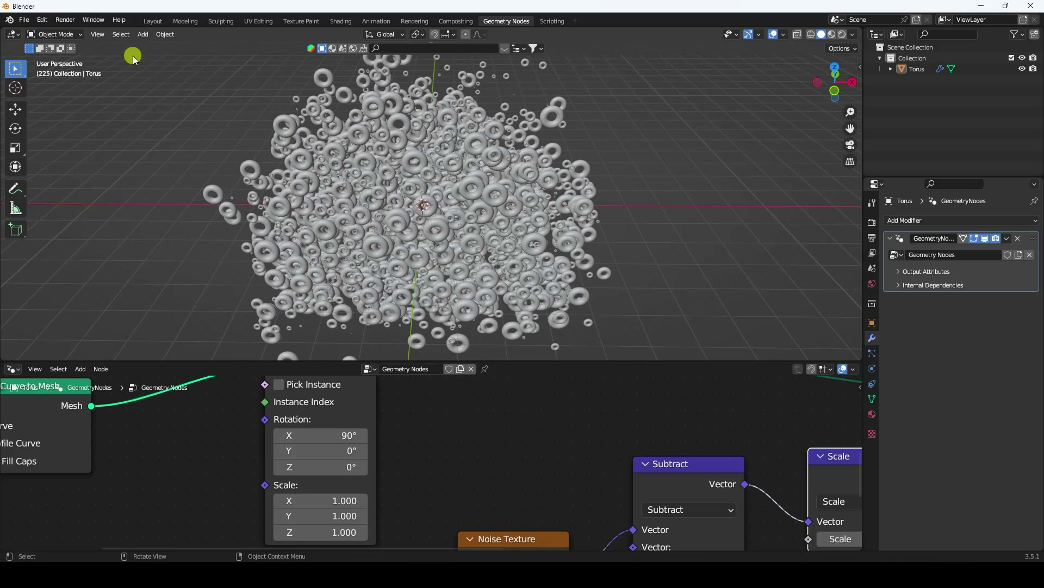
# - In the Layout workspace, orbit to a front view and preview the animation
pyautogui.click(149, 21)
pyautogui.scroll(-8, 409, 282)
pyautogui.moveTo(310, 295); pyautogui.dragTo(401, 268, button='middle')
pyautogui.press('space')
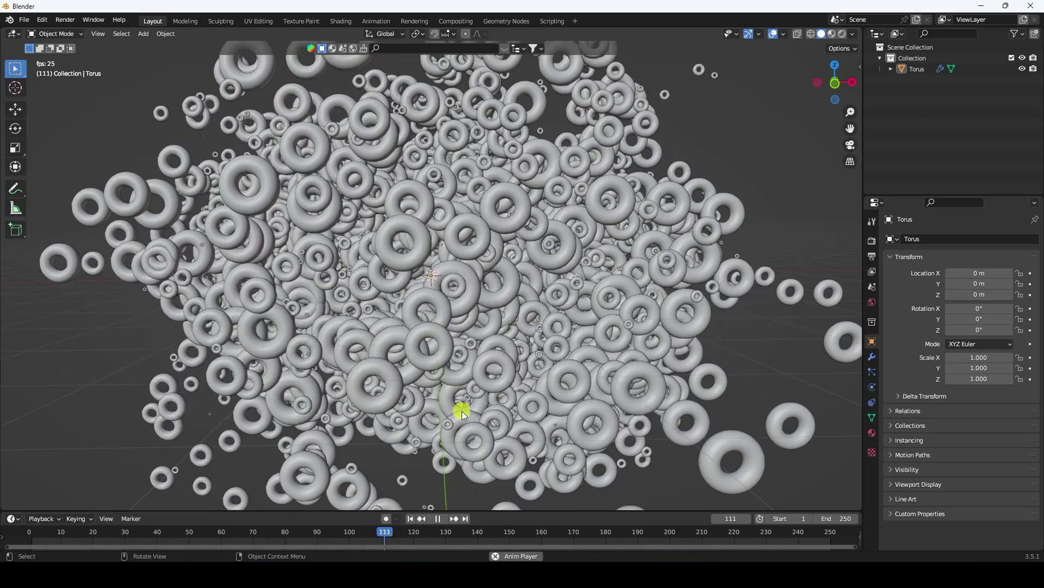
pyautogui.press('space')
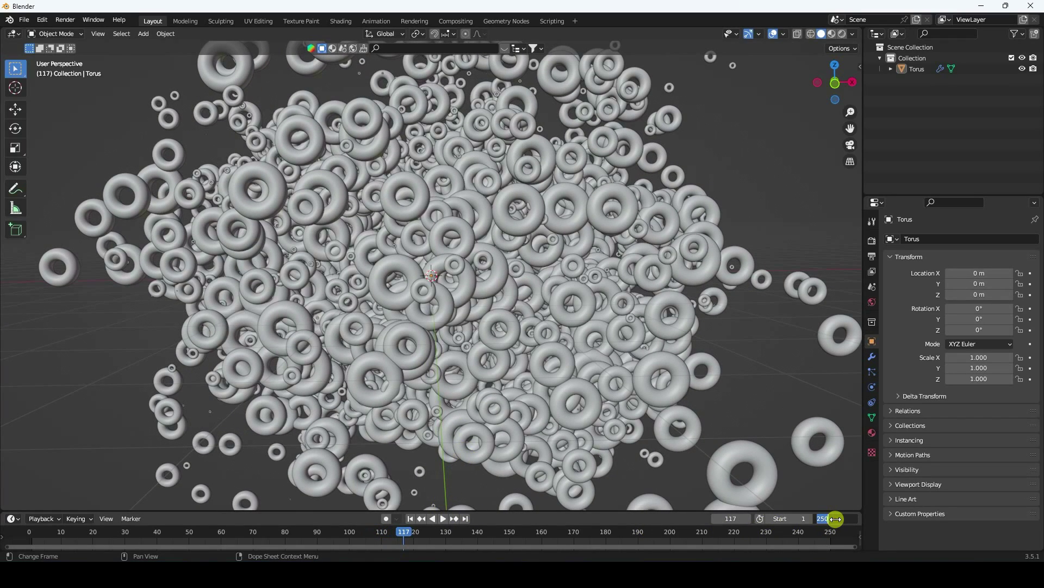
# - Set the end frame to 600 and replay the animation from the first frame
pyautogui.write('0')
pyautogui.press('Return')
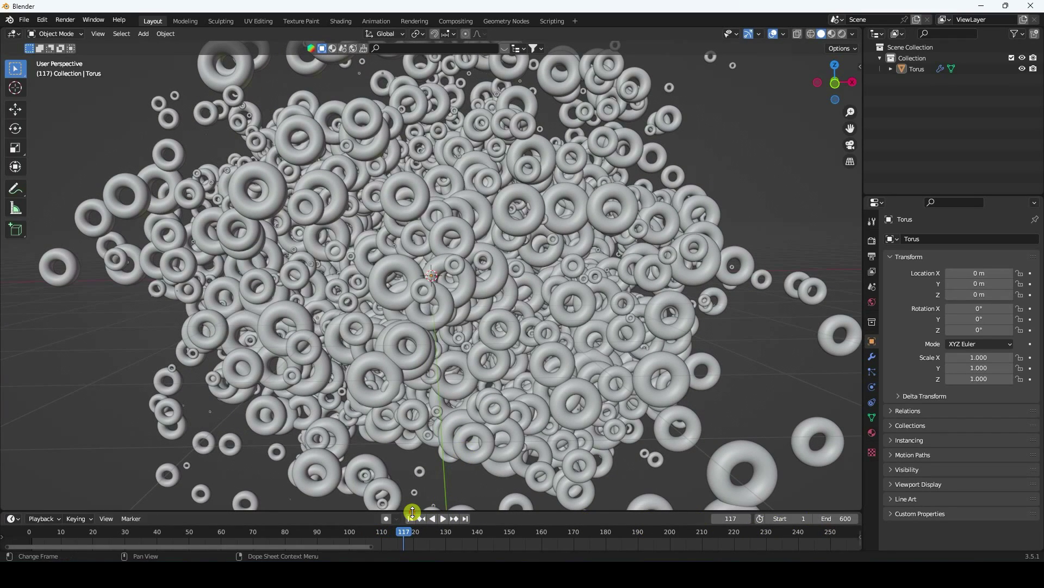
pyautogui.click(412, 517)
pyautogui.click(443, 518)
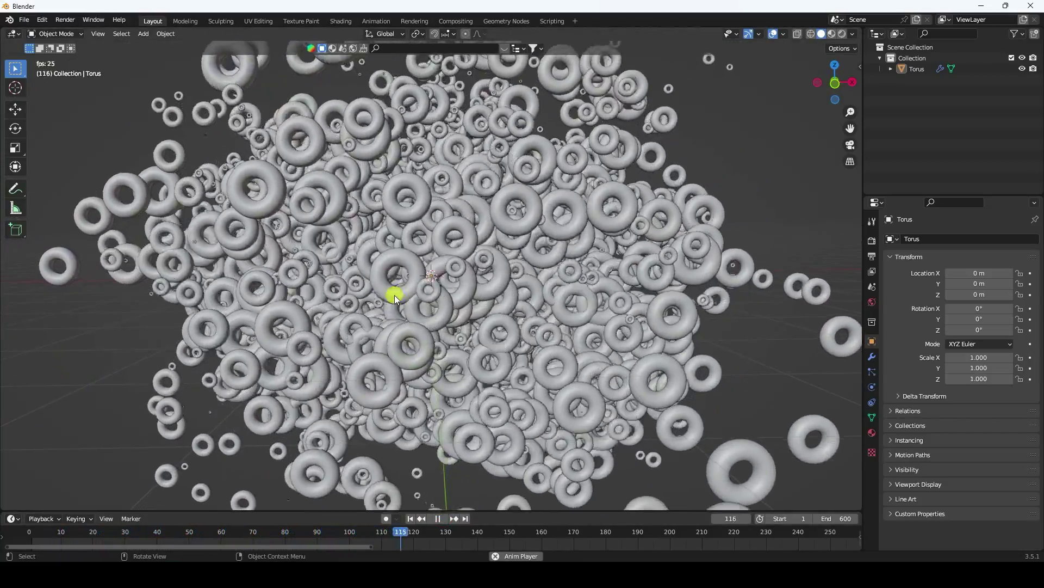
pyautogui.press('space')
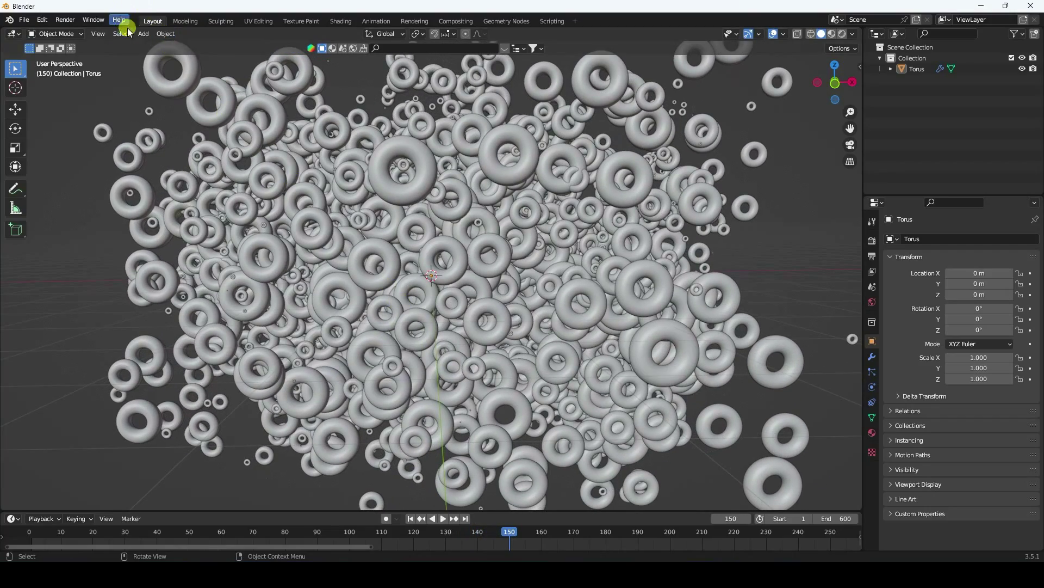
pyautogui.click(144, 33)
# - Add a camera and move it back along Y to about -8 m
pyautogui.click(170, 208)
pyautogui.scroll(-6, 261, 240)
pyautogui.moveTo(261, 240); pyautogui.dragTo(33, 137, button='middle')
pyautogui.click(16, 109)
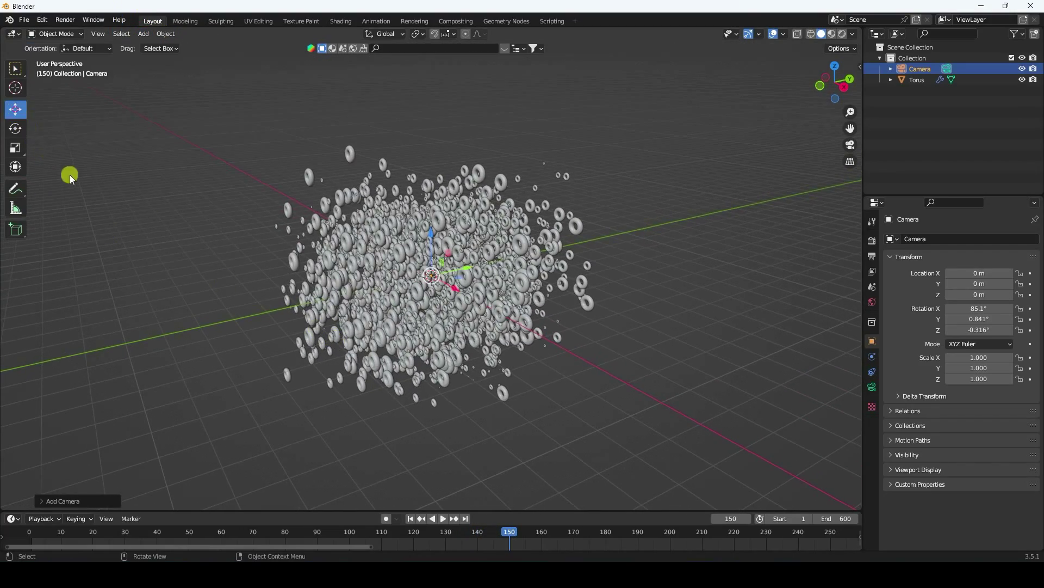
pyautogui.hotkey('shift', 'Left')
pyautogui.moveTo(432, 275); pyautogui.dragTo(225, 328)
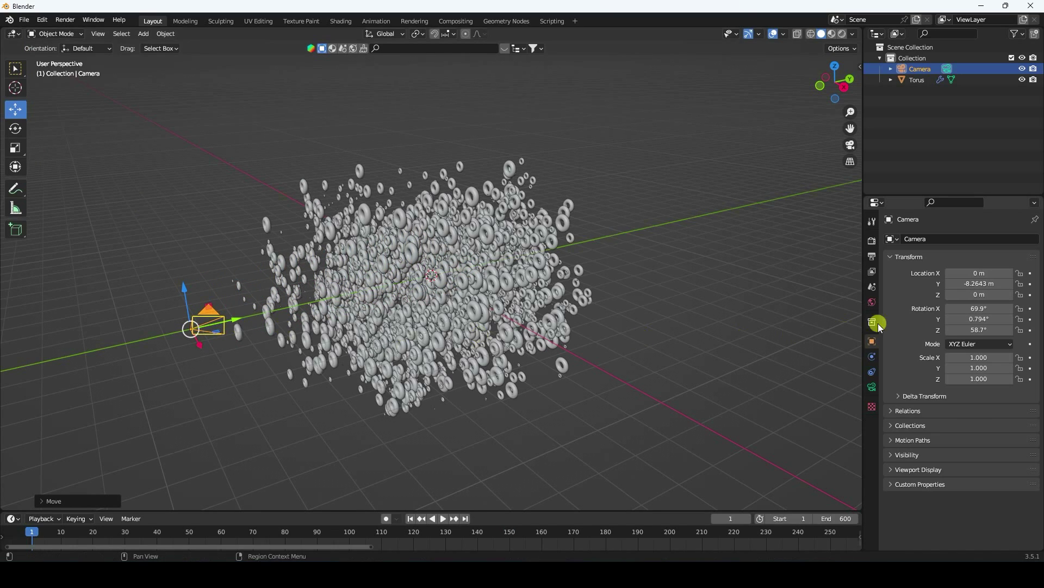
# - Rotate the camera to 90°, 0°, 0° and view the tori through it
pyautogui.click(974, 309)
pyautogui.write('90')
pyautogui.press('Return')
pyautogui.click(973, 319)
pyautogui.write('0')
pyautogui.click(974, 330)
pyautogui.write('0')
pyautogui.press('Return')
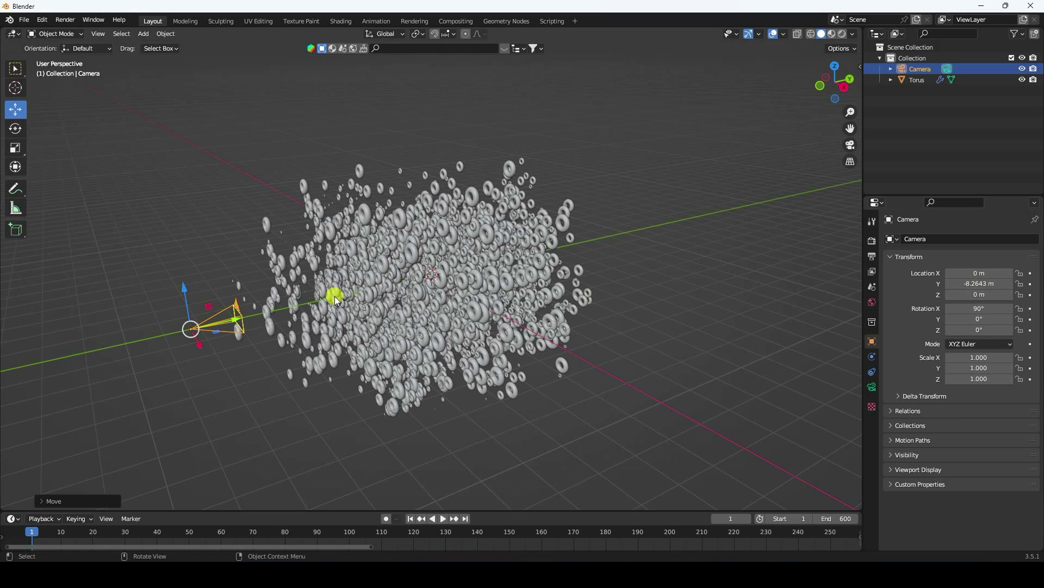
pyautogui.press('KP_0')
pyautogui.moveTo(974, 283); pyautogui.dragTo(594, 308)
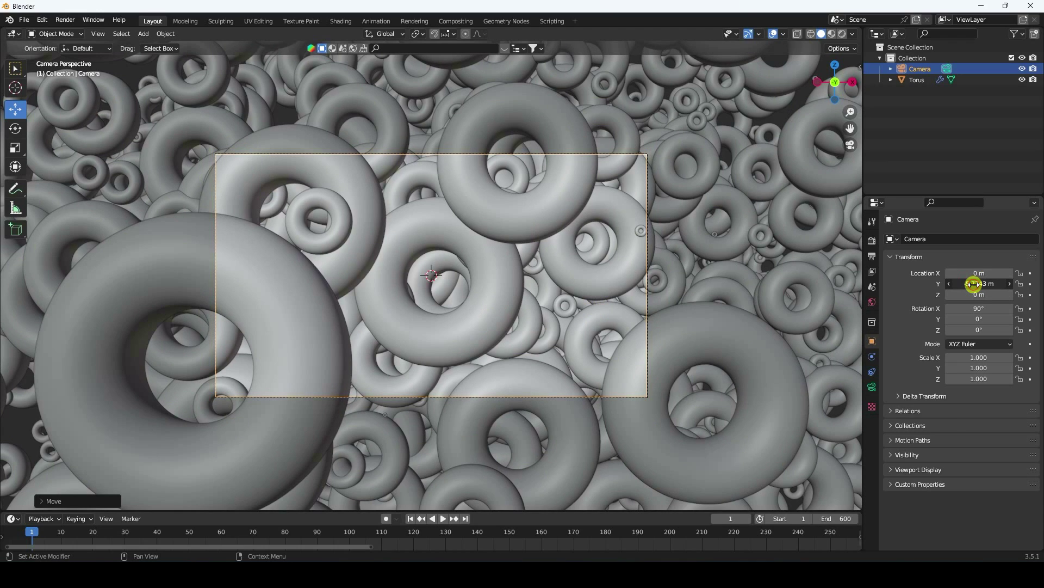
# - Keyframe the camera at Y -8 m on frame 1 and Y -25 m on frame 600, then play it back
pyautogui.press('Return')
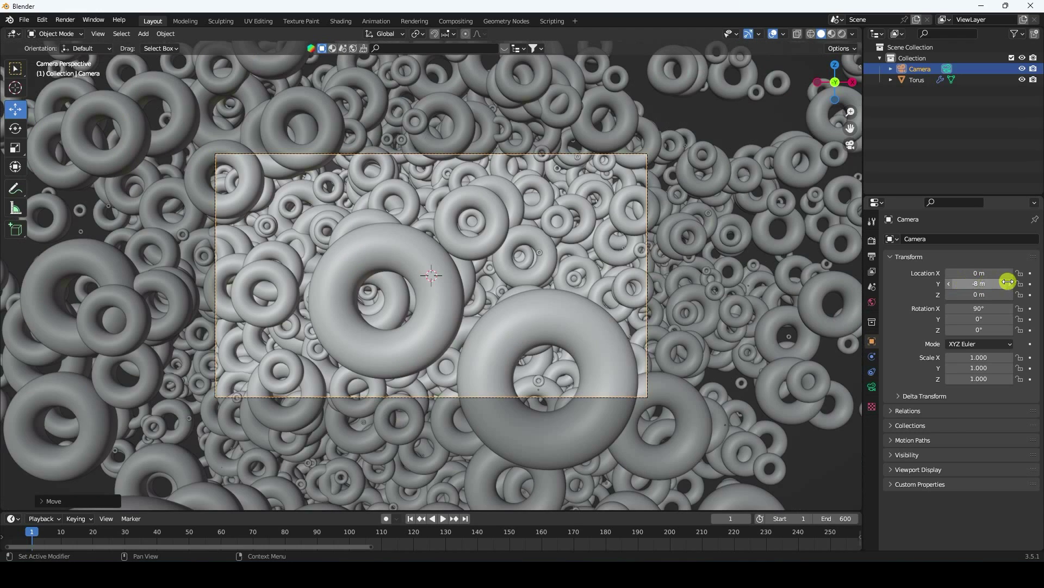
pyautogui.click(1030, 284)
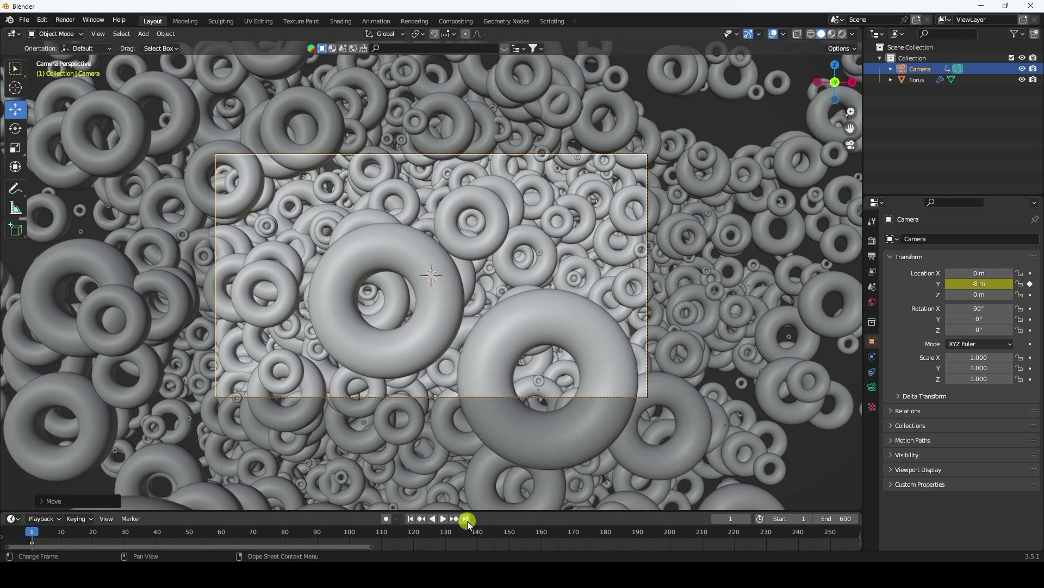
pyautogui.click(468, 520)
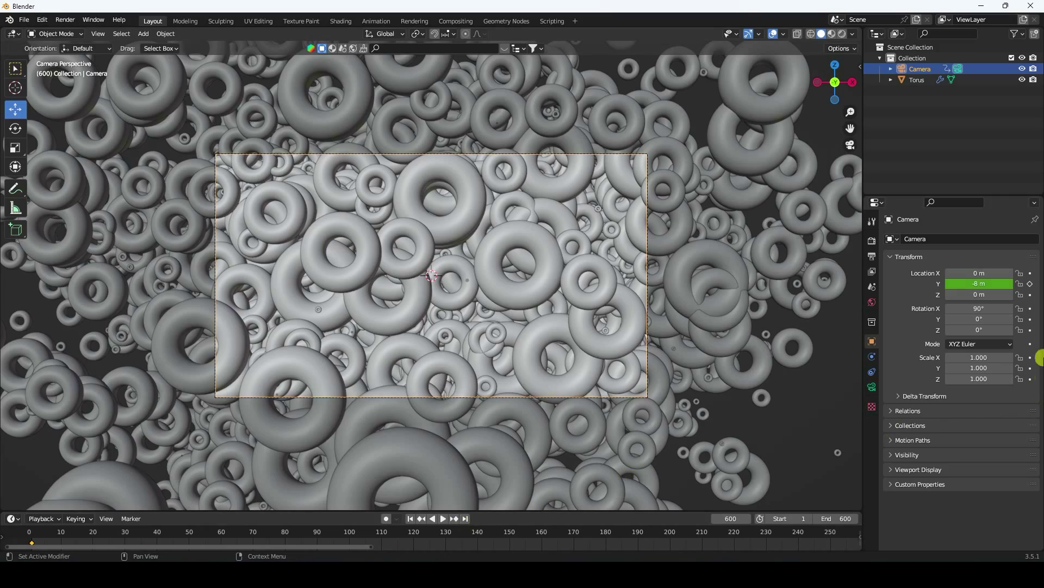
pyautogui.moveTo(979, 283)
pyautogui.mouseDown()
pyautogui.moveTo(443, 282)
pyautogui.moveTo(442, 350)
pyautogui.moveTo(455, 258)
pyautogui.moveTo(606, 263)
pyautogui.moveTo(531, 272)
pyautogui.moveTo(979, 282)
pyautogui.mouseUp()
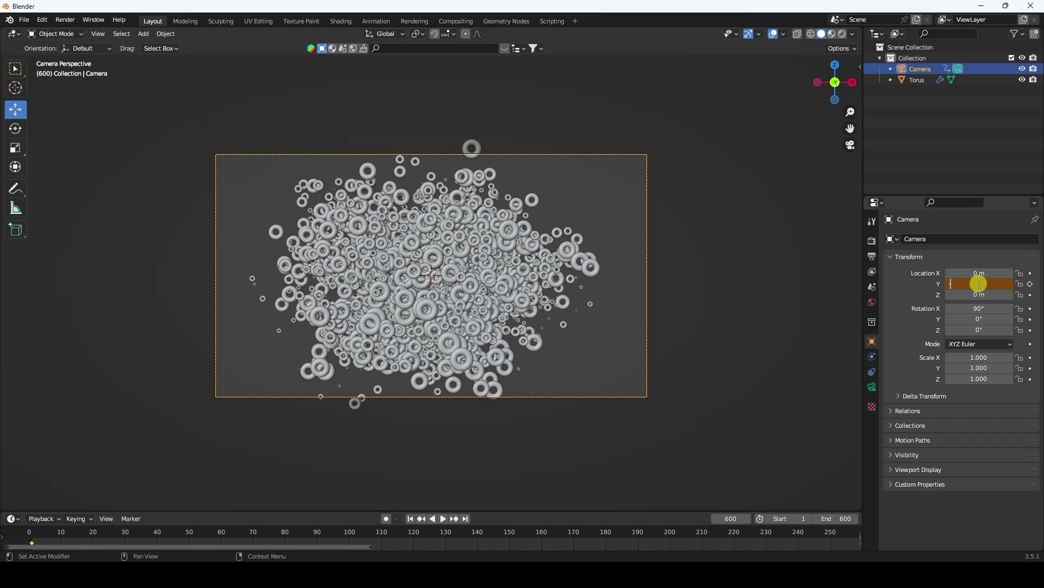
pyautogui.press('Return')
pyautogui.click(1030, 283)
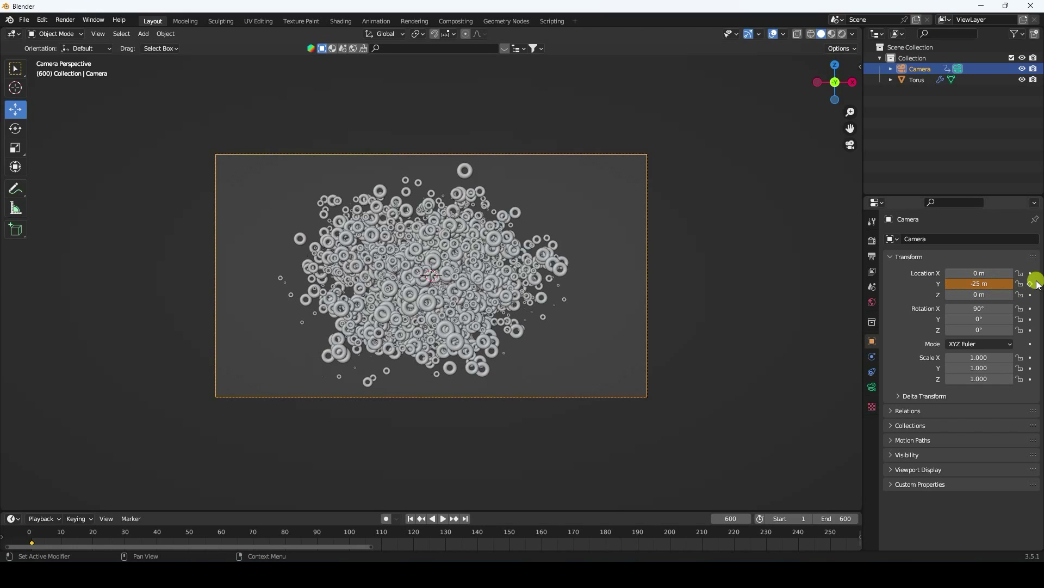
pyautogui.click(413, 515)
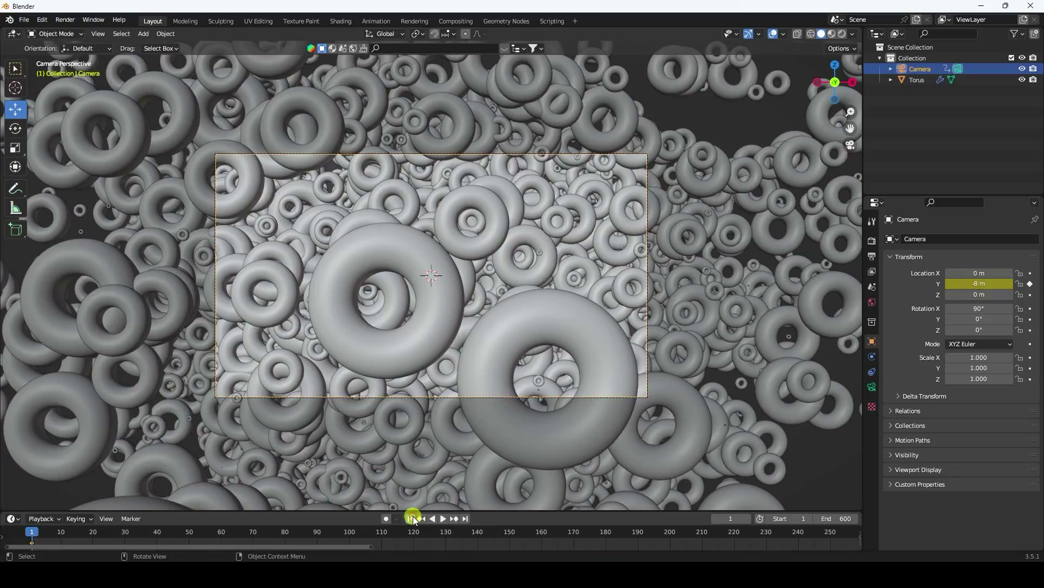
pyautogui.press('space')
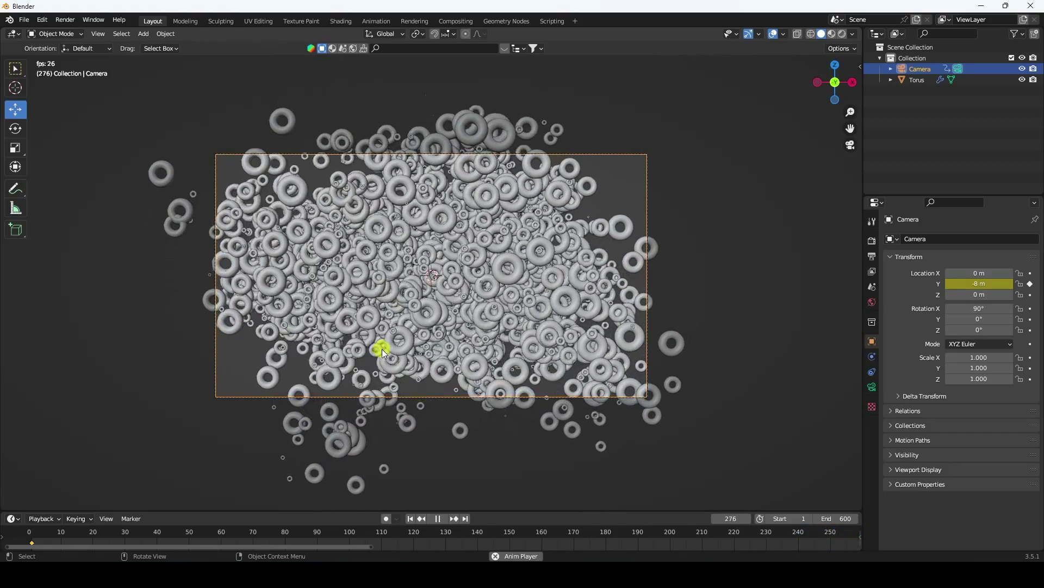
pyautogui.press('space')
# - Select the Torus and give it a new Principled BSDF material named NEW MAT
pyautogui.click(411, 518)
pyautogui.click(700, 295)
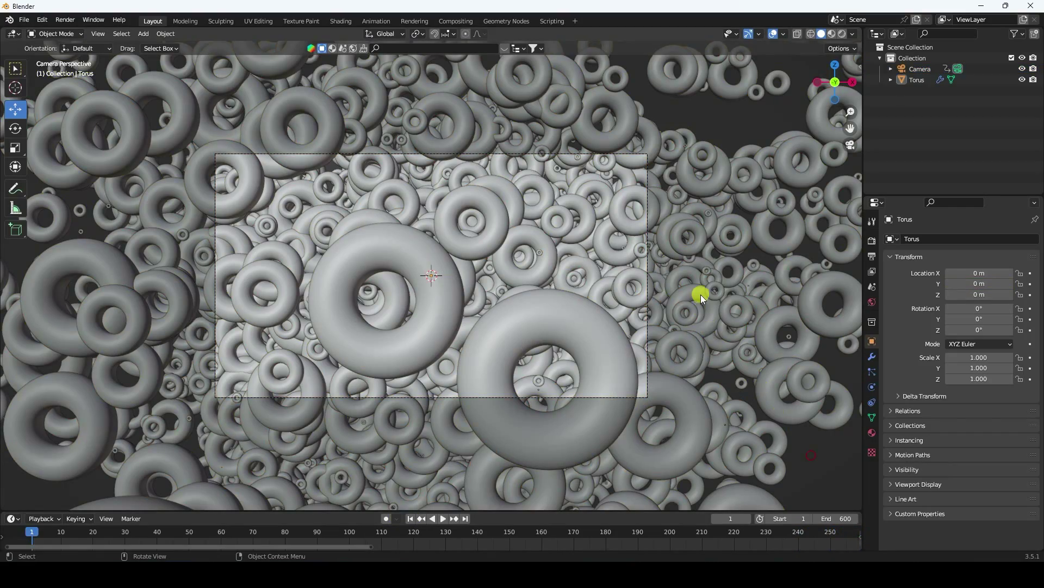
pyautogui.click(698, 293)
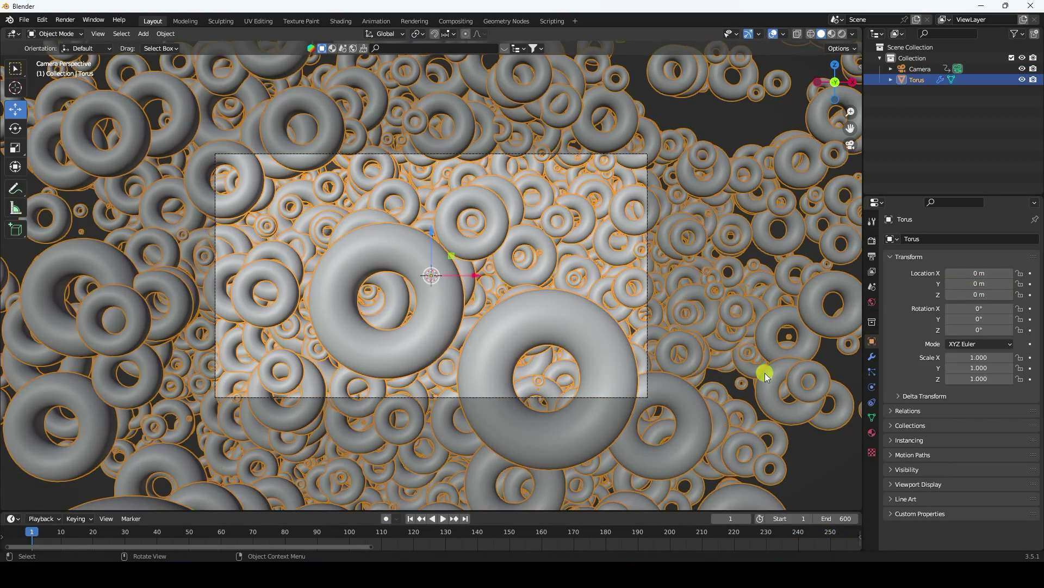
pyautogui.click(872, 432)
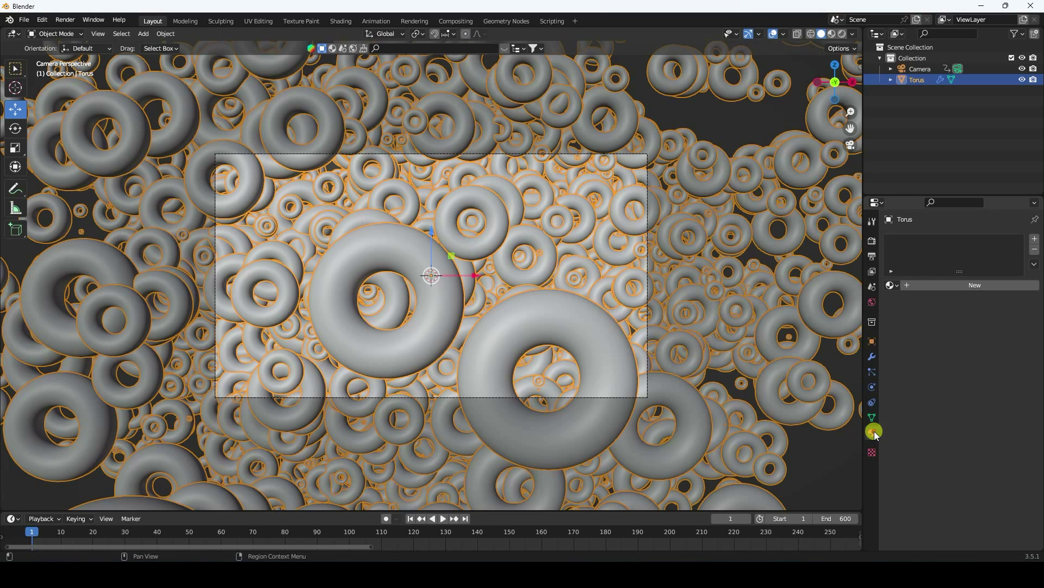
pyautogui.click(928, 288)
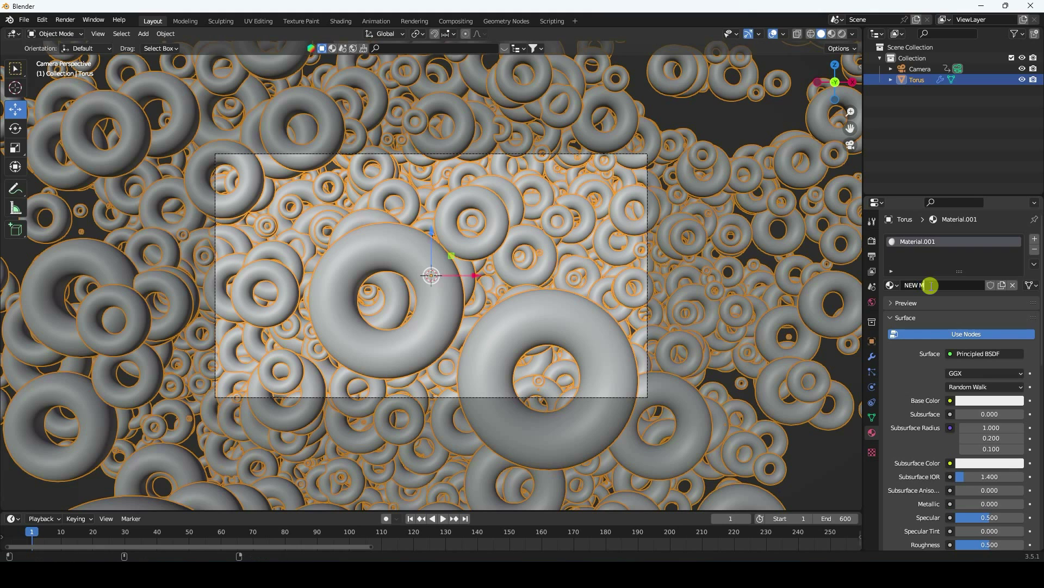
pyautogui.press('Return')
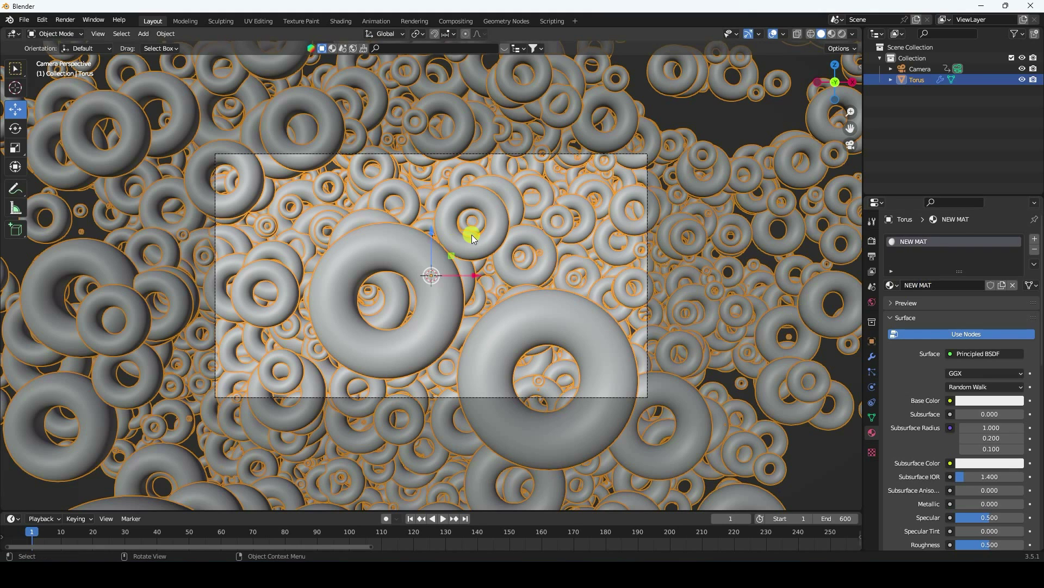
pyautogui.click(502, 23)
# - Insert a Set Material node between Scale Instances and Group Output
pyautogui.moveTo(653, 461); pyautogui.dragTo(276, 429, button='middle')
pyautogui.moveTo(667, 457); pyautogui.dragTo(305, 524, button='middle')
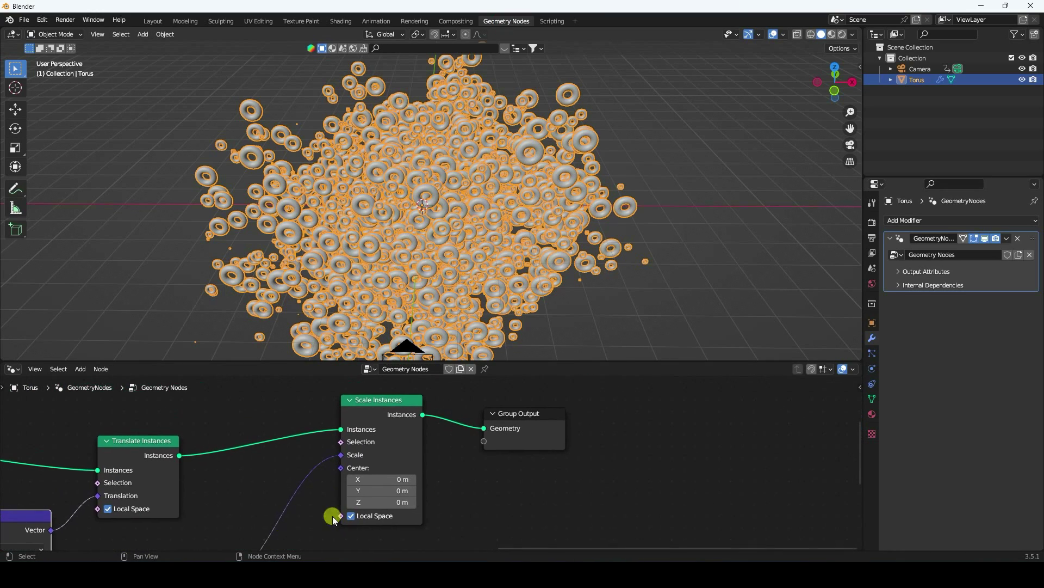
pyautogui.moveTo(517, 413); pyautogui.dragTo(642, 422)
pyautogui.click(81, 368)
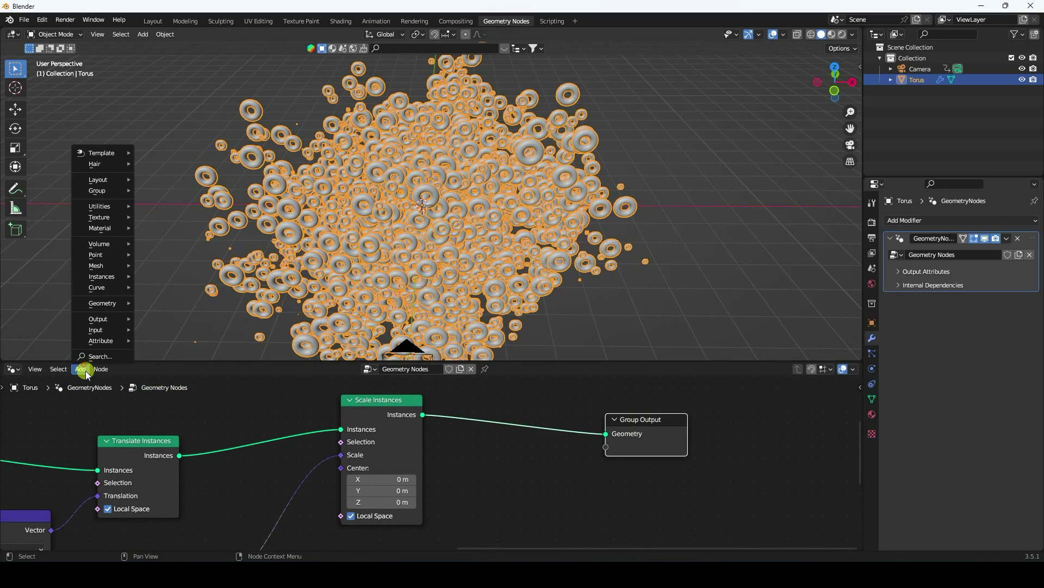
pyautogui.click(91, 357)
pyautogui.write('set')
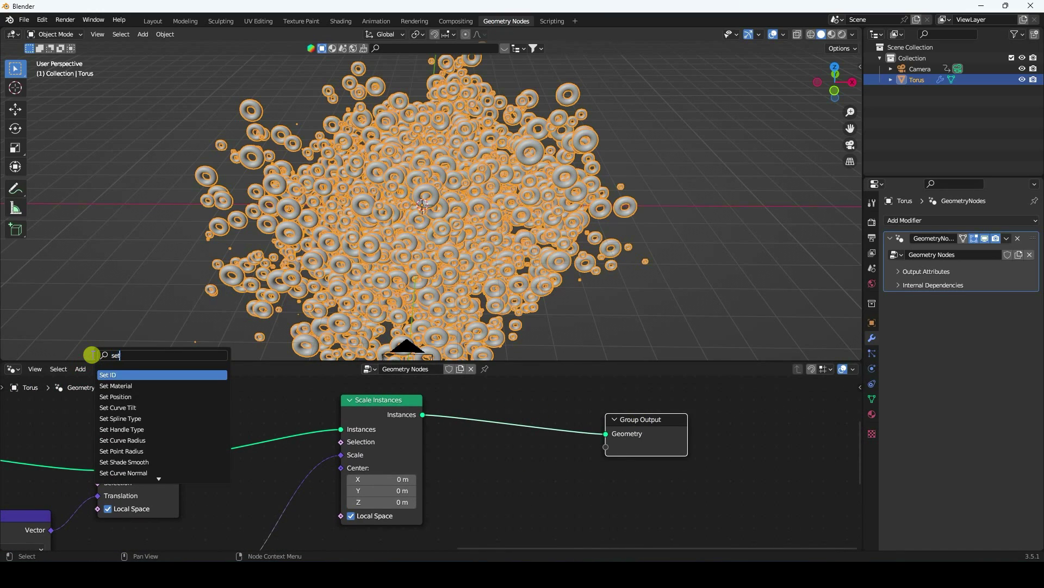
pyautogui.click(116, 386)
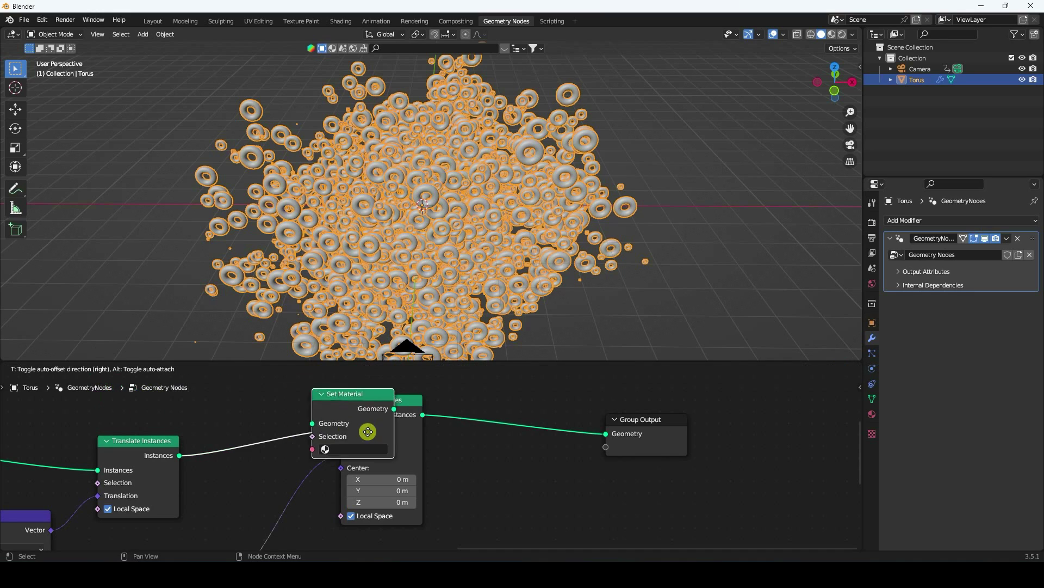
pyautogui.click(503, 439)
# - Assign NEW MAT in the Set Material node and move to the Shading workspace
pyautogui.scroll(3, 497, 494)
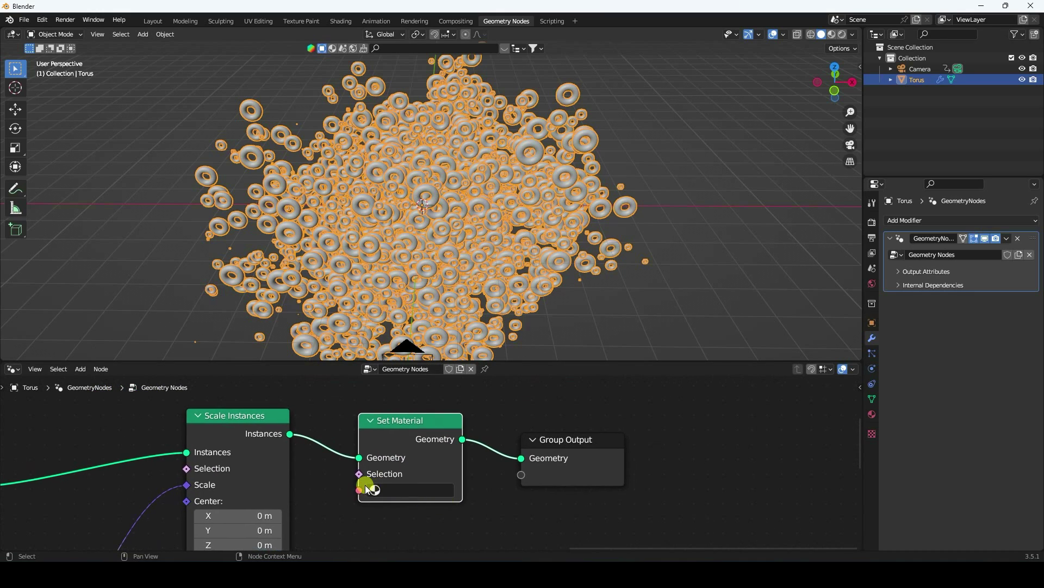
pyautogui.click(377, 488)
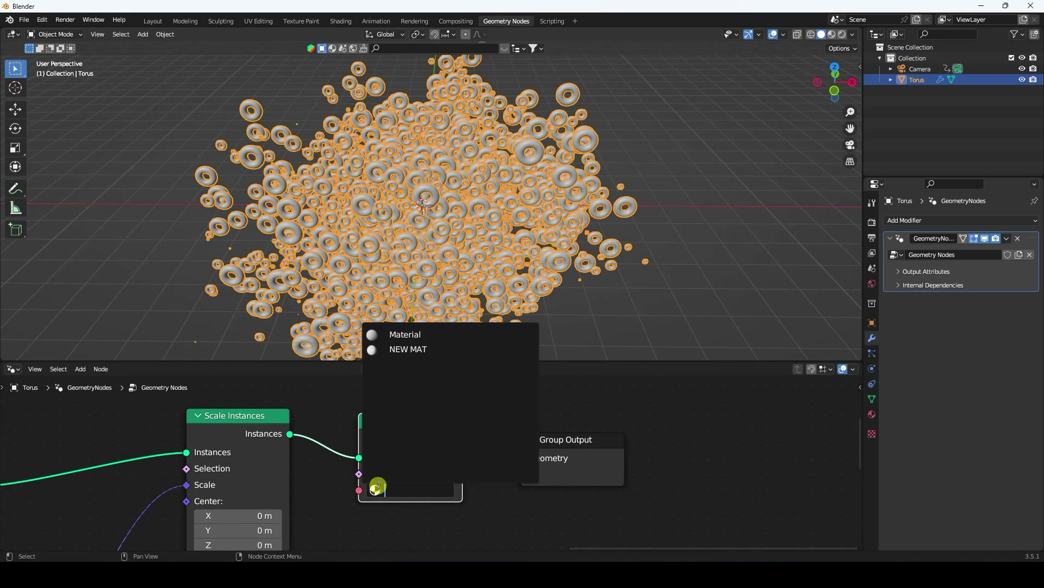
pyautogui.click(424, 349)
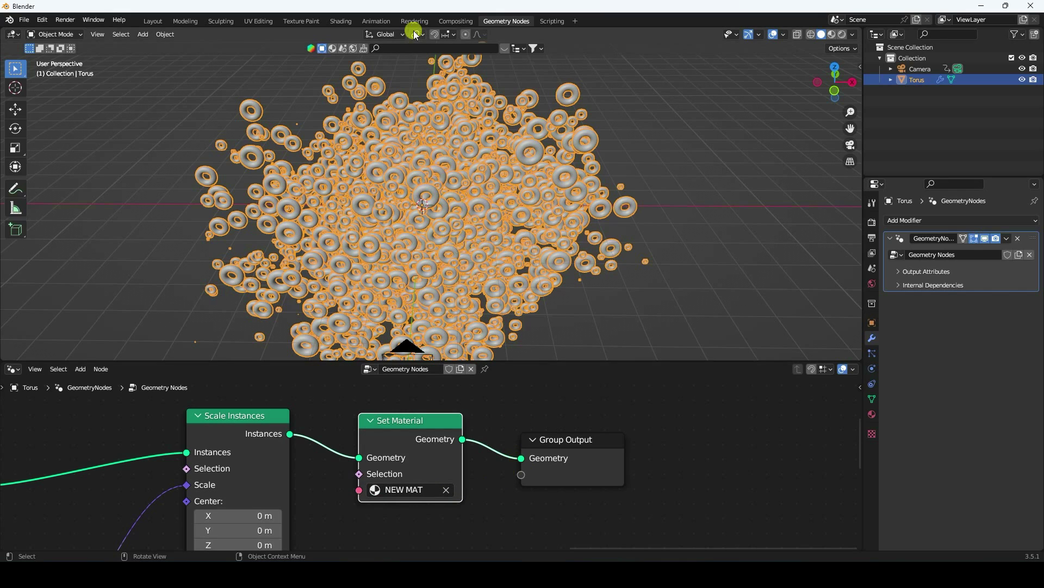
pyautogui.click(342, 21)
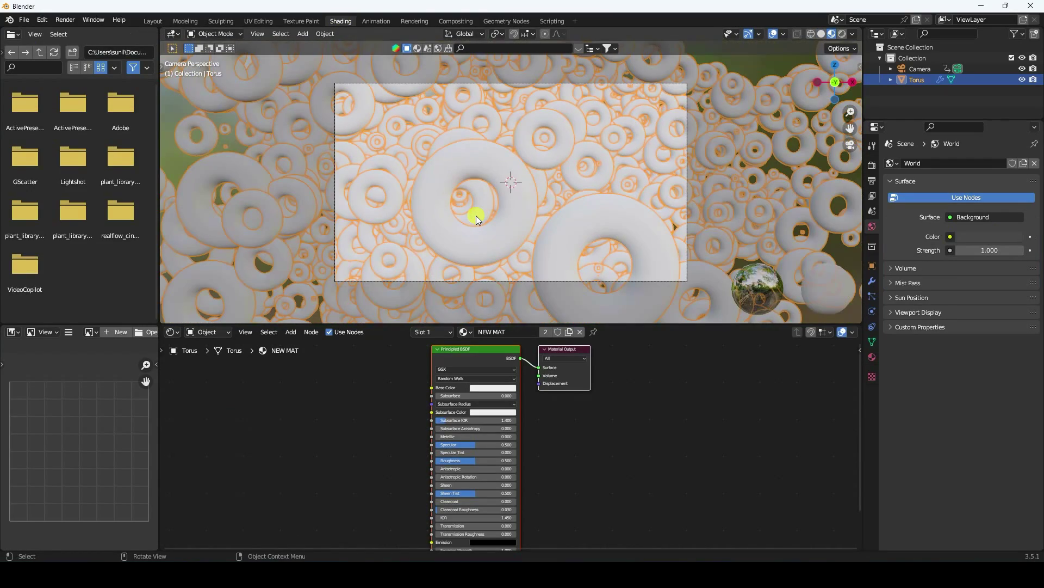
# - Add a ColorRamp node and plug its Color into the Principled BSDF Base Color
pyautogui.moveTo(498, 239); pyautogui.dragTo(490, 241, button='middle')
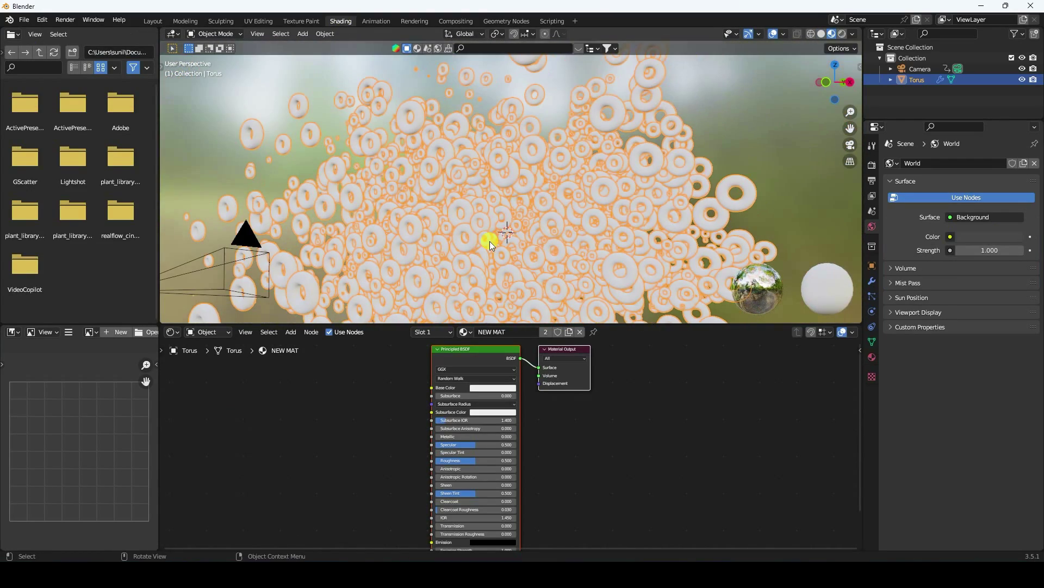
pyautogui.click(291, 332)
pyautogui.click(305, 345)
pyautogui.write('colo')
pyautogui.click(314, 367)
pyautogui.click(278, 404)
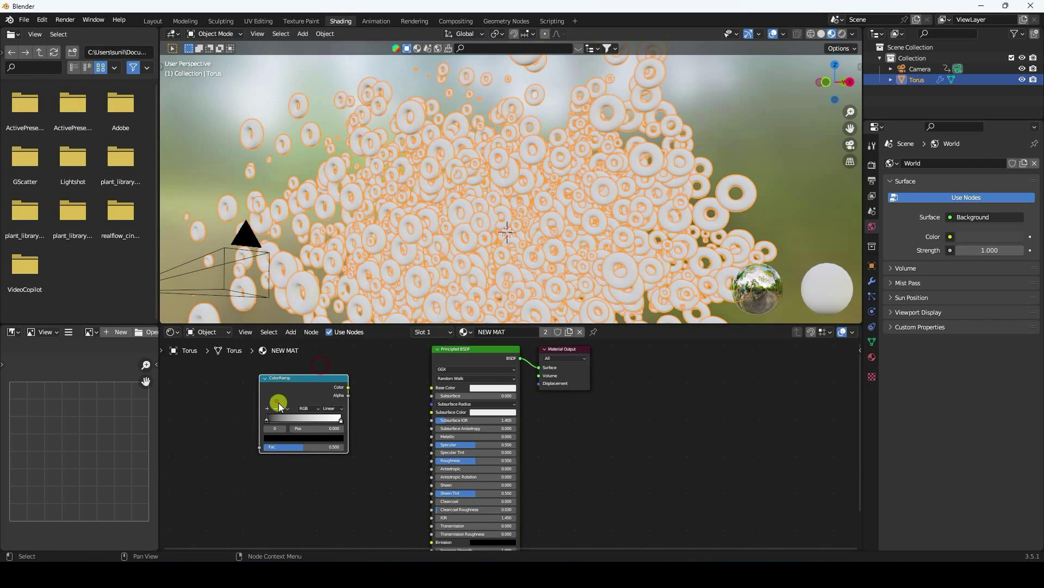
pyautogui.scroll(2, 363, 375)
pyautogui.moveTo(331, 384); pyautogui.dragTo(446, 384)
pyautogui.moveTo(261, 370); pyautogui.dragTo(329, 369)
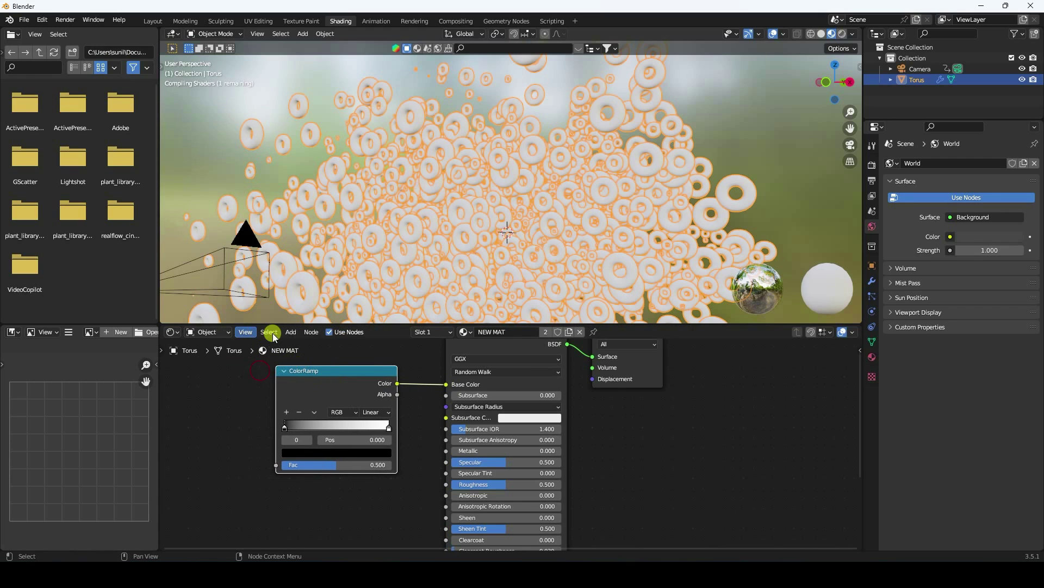
# - Add an Object Info node and wire its Random output into the ColorRamp Fac
pyautogui.click(292, 333)
pyautogui.click(301, 344)
pyautogui.write('info')
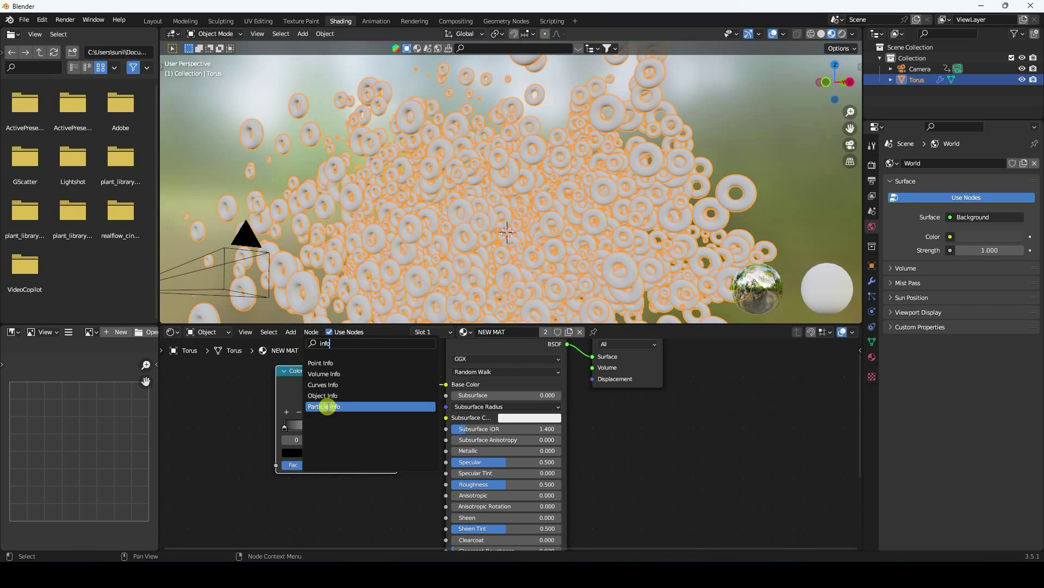
pyautogui.click(322, 395)
pyautogui.click(191, 435)
pyautogui.moveTo(191, 436); pyautogui.dragTo(338, 455, button='middle')
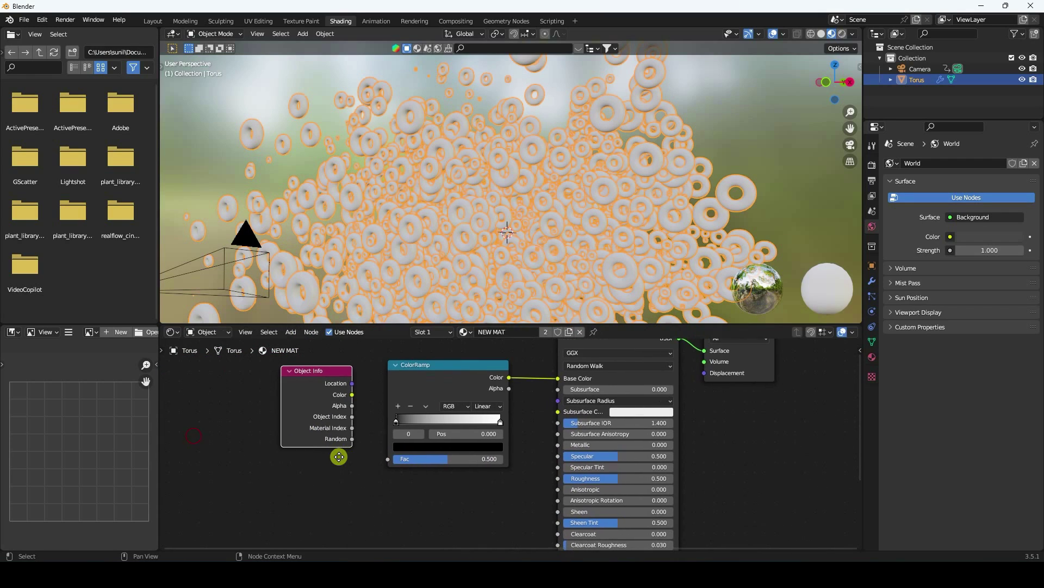
pyautogui.moveTo(317, 434); pyautogui.dragTo(387, 458)
pyautogui.moveTo(392, 462); pyautogui.dragTo(334, 445, button='middle')
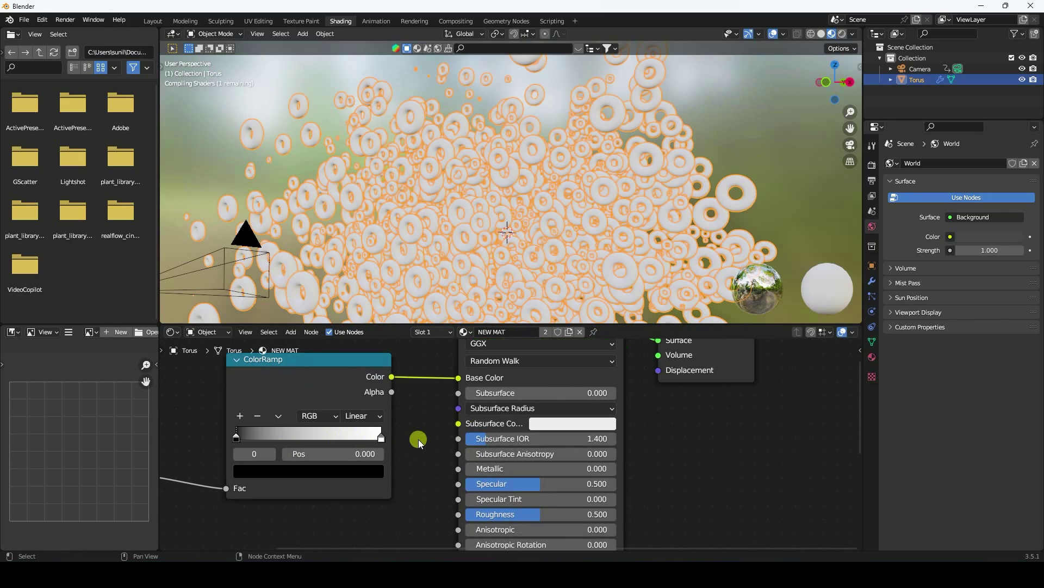
# - Move the first ramp stop to 0.068 and make it bright yellow with hue 0.1
pyautogui.scroll(1, 510, 435)
pyautogui.moveTo(443, 222)
pyautogui.mouseDown(button='middle')
pyautogui.moveTo(442, 212)
pyautogui.moveTo(454, 226)
pyautogui.mouseUp(button='middle')
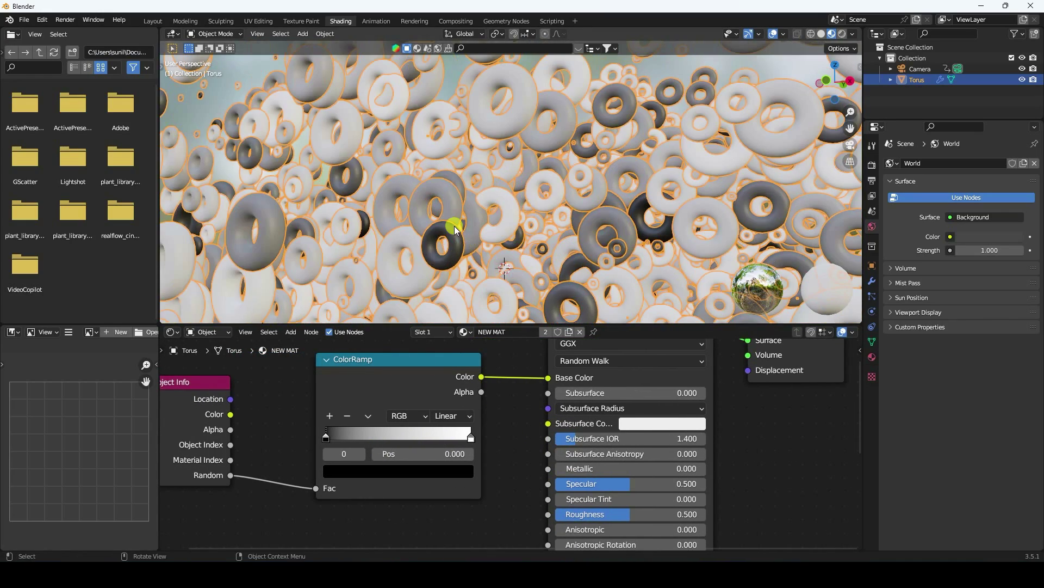
pyautogui.scroll(5, 484, 194)
pyautogui.scroll(1, 368, 408)
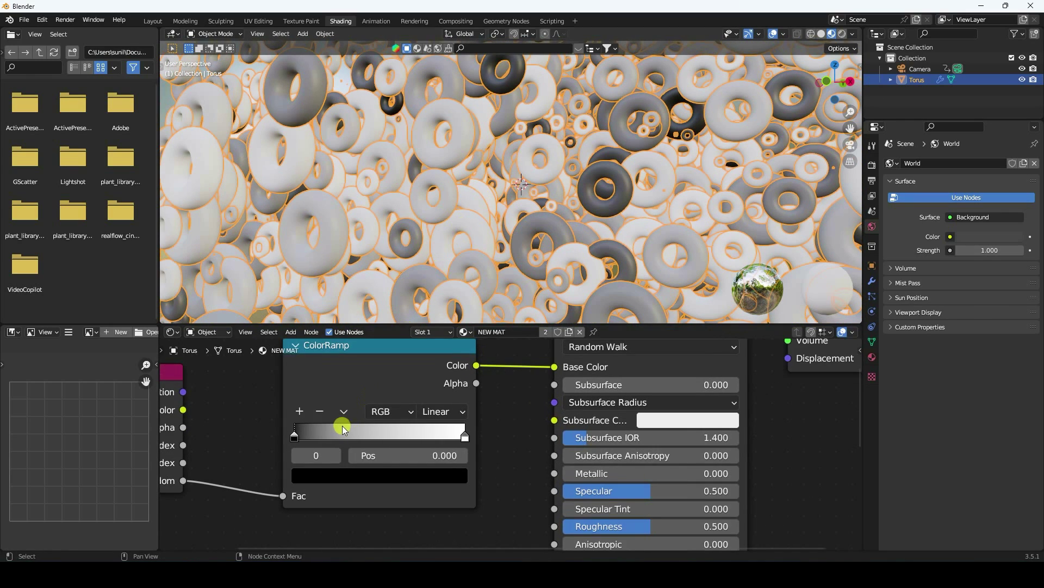
pyautogui.moveTo(296, 440); pyautogui.dragTo(309, 441)
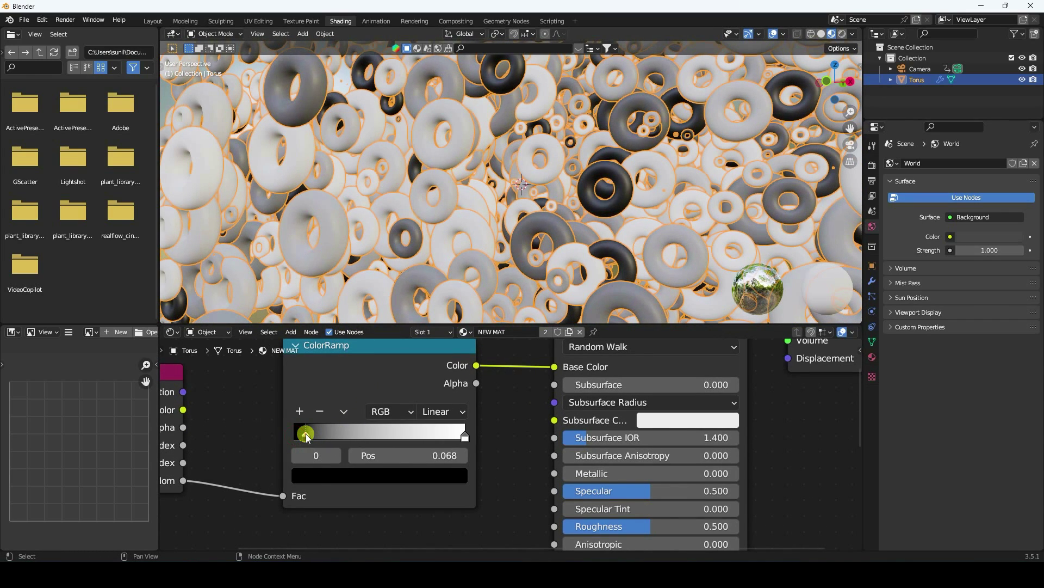
pyautogui.click(318, 478)
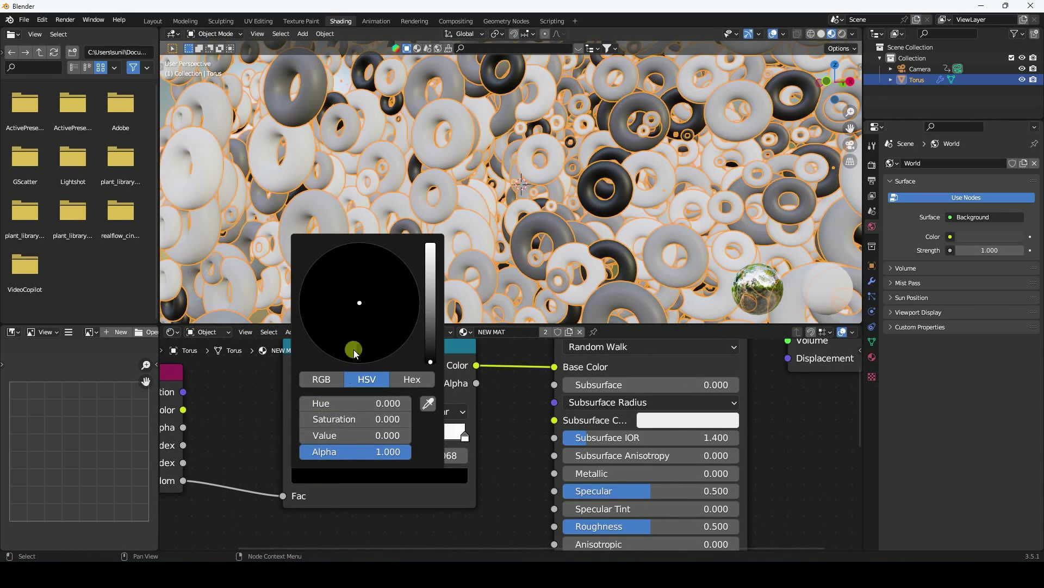
pyautogui.moveTo(361, 298); pyautogui.dragTo(309, 336)
pyautogui.click(430, 327)
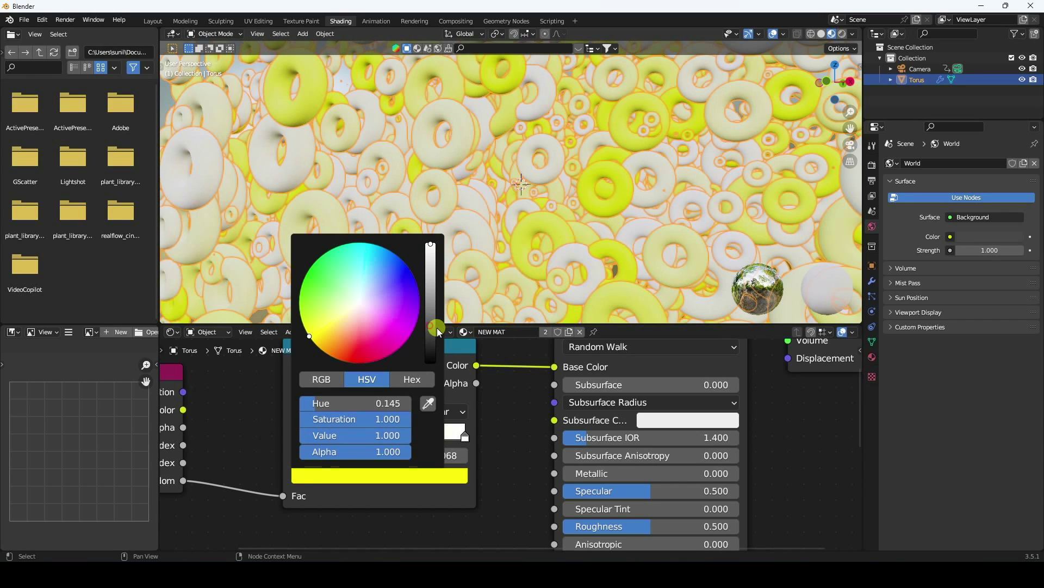
pyautogui.click(352, 403)
pyautogui.write('0.1')
pyautogui.press('Return')
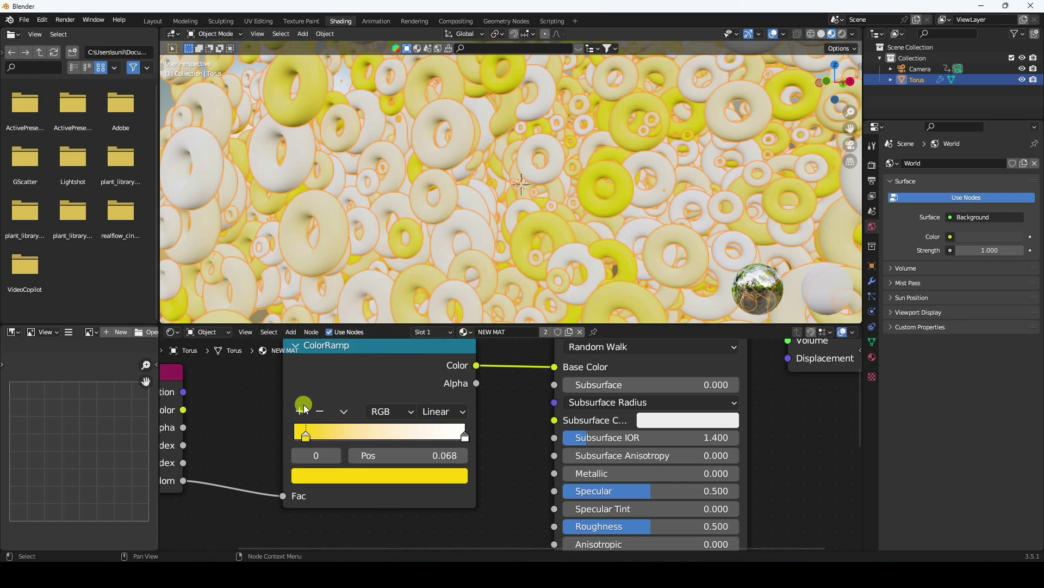
# - Add a second ramp stop near the yellow end and make it cyan with hue 0.6
pyautogui.click(300, 411)
pyautogui.moveTo(386, 436); pyautogui.dragTo(333, 441)
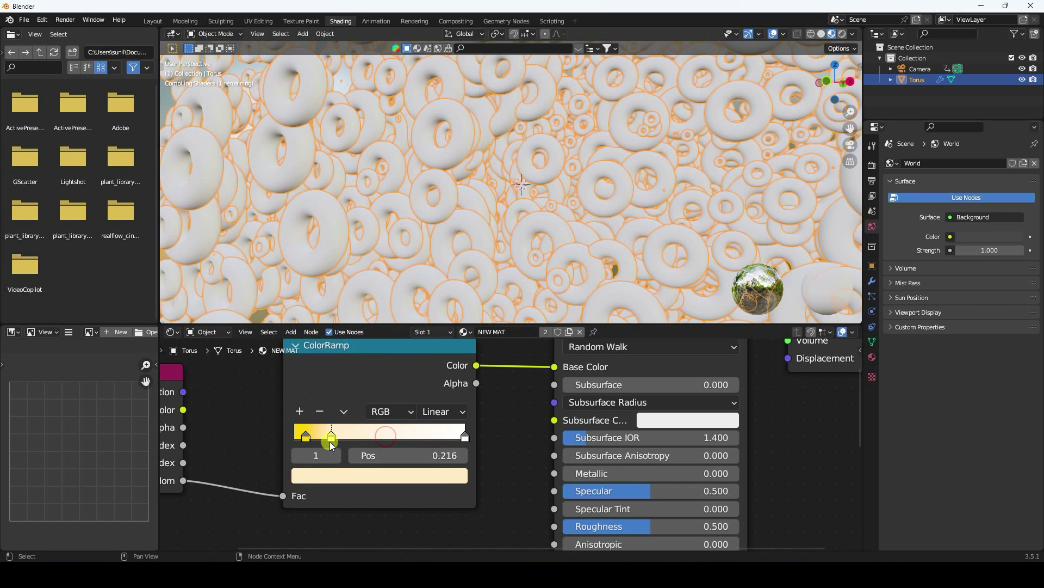
pyautogui.click(336, 477)
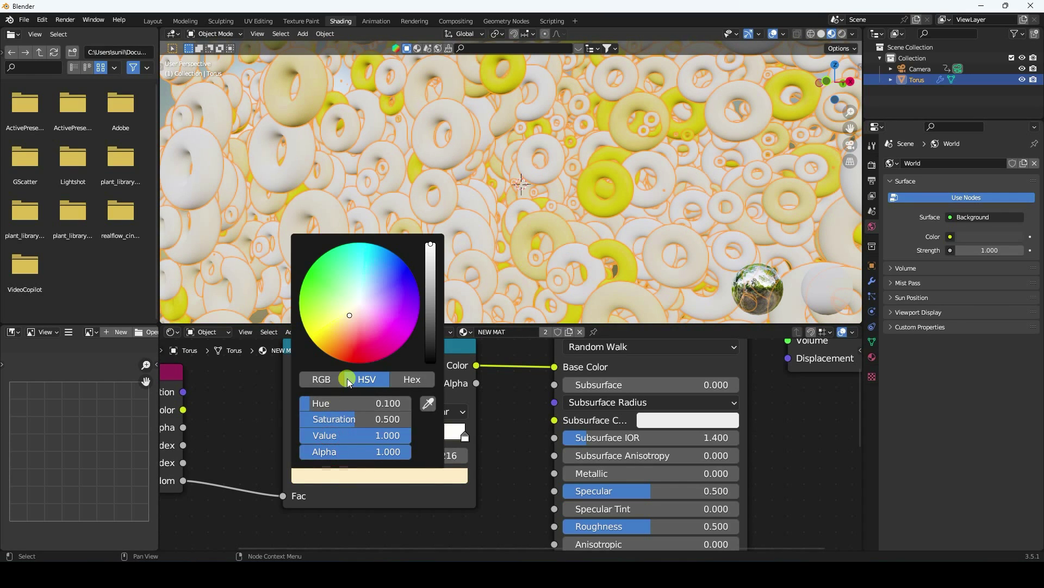
pyautogui.moveTo(351, 337); pyautogui.dragTo(375, 245)
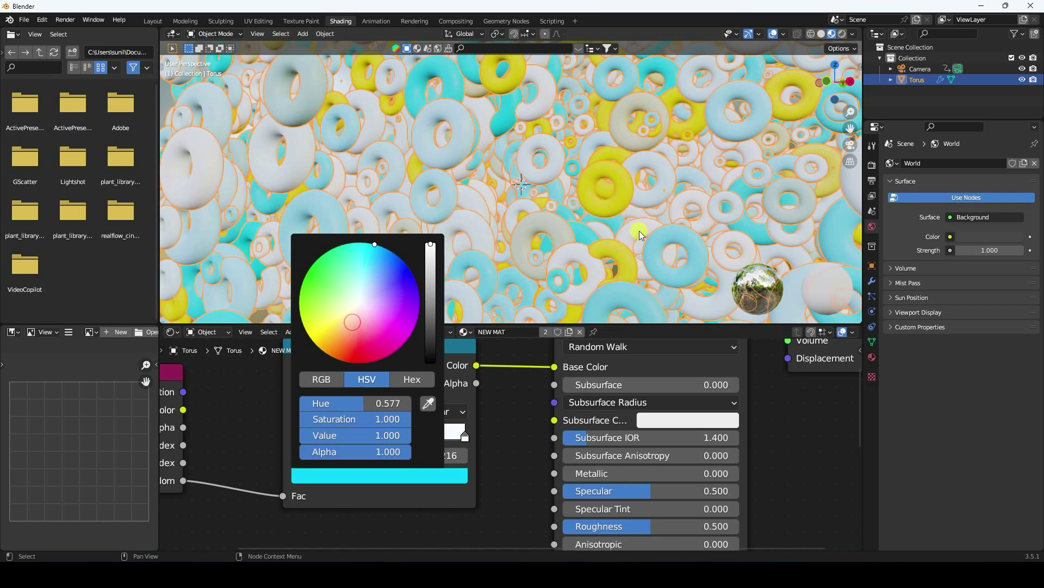
pyautogui.click(365, 403)
pyautogui.write('0.6')
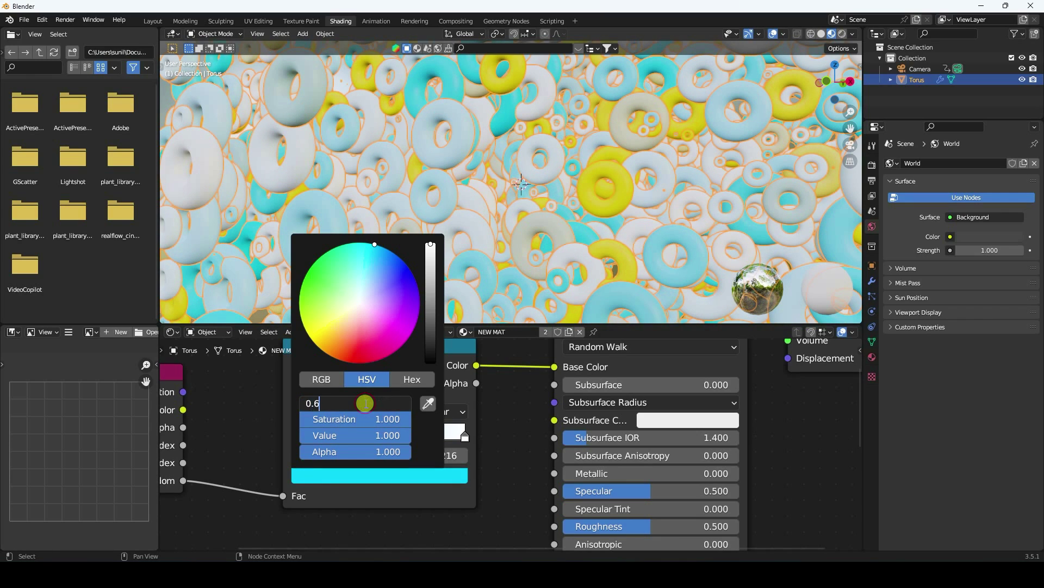
pyautogui.click(353, 473)
# - Make the 0.806 ramp stop purple: hue 0.75, saturation 1, value 0.8
pyautogui.click(300, 412)
pyautogui.moveTo(323, 441)
pyautogui.mouseDown()
pyautogui.moveTo(307, 446)
pyautogui.moveTo(420, 445)
pyautogui.mouseUp()
pyautogui.click(449, 442)
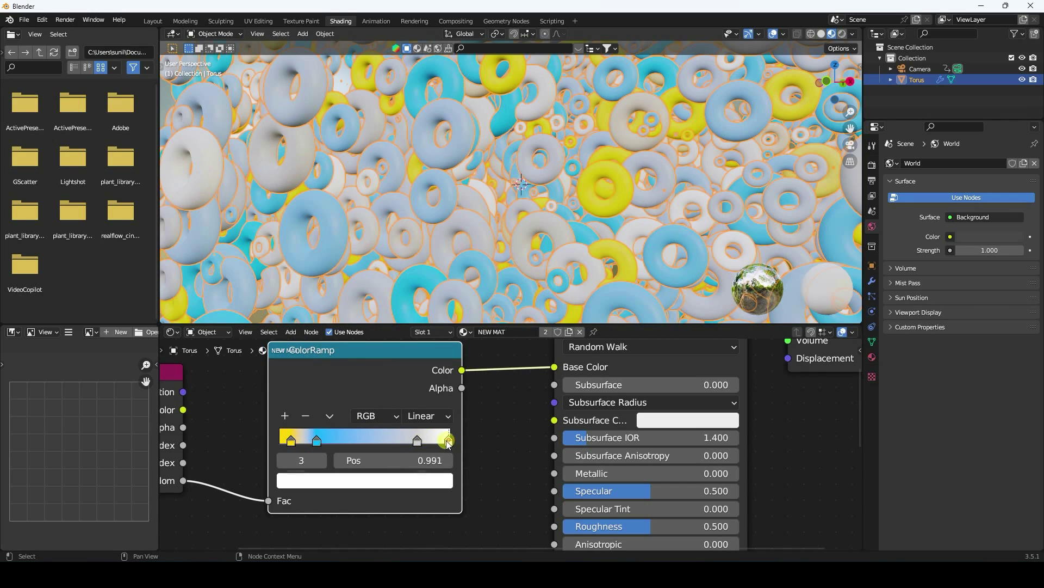
pyautogui.click(418, 445)
pyautogui.click(369, 486)
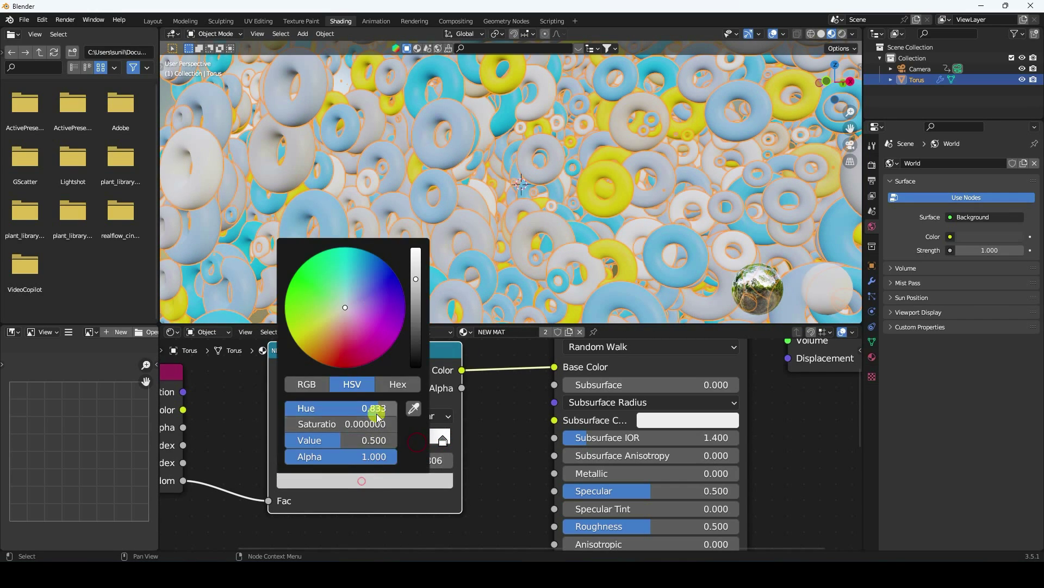
pyautogui.click(360, 409)
pyautogui.write('.75')
pyautogui.click(354, 425)
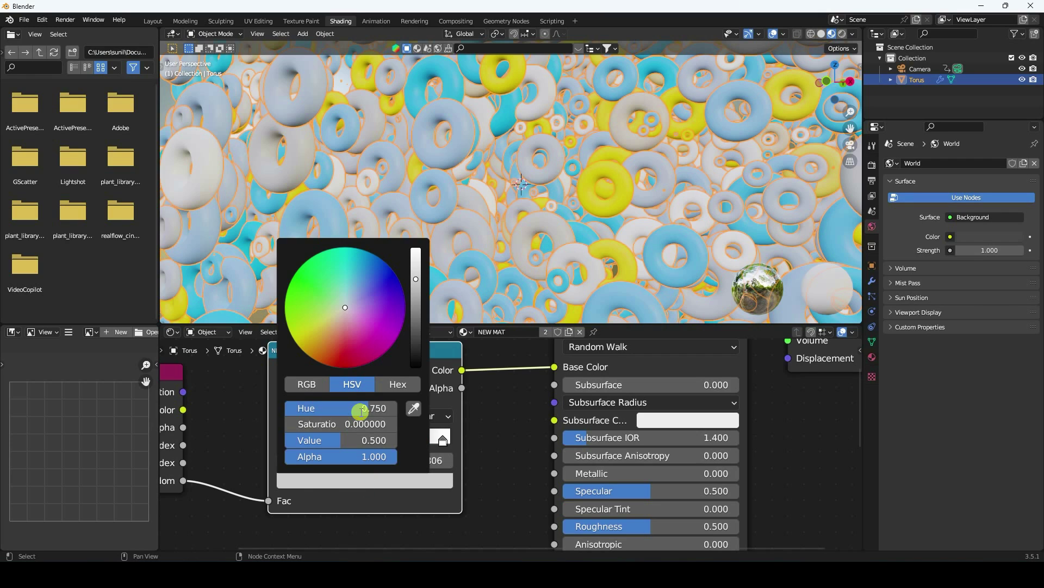
pyautogui.write('1')
pyautogui.press('Return')
pyautogui.click(355, 439)
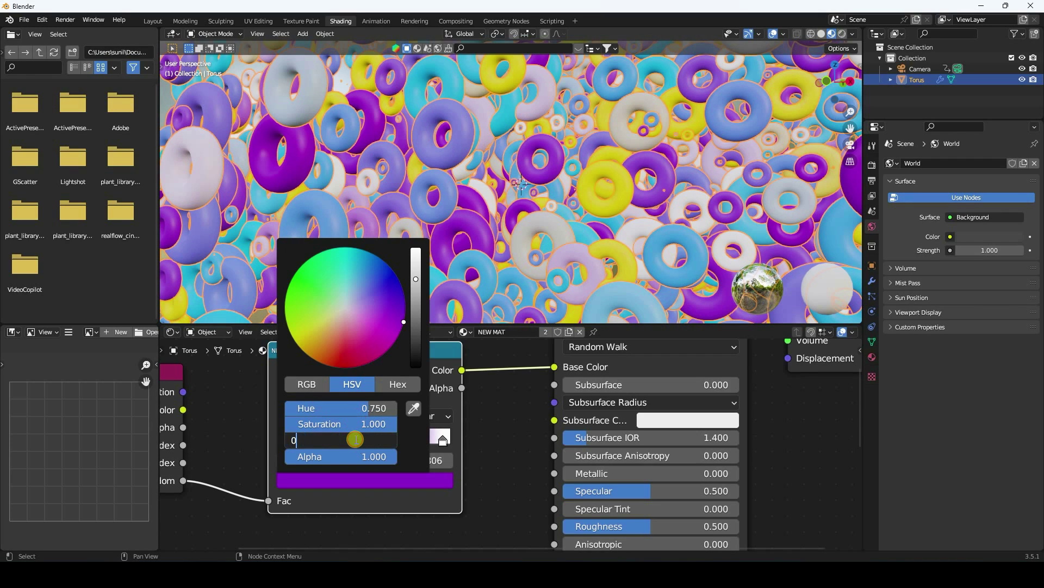
pyautogui.write('0.8')
pyautogui.press('Return')
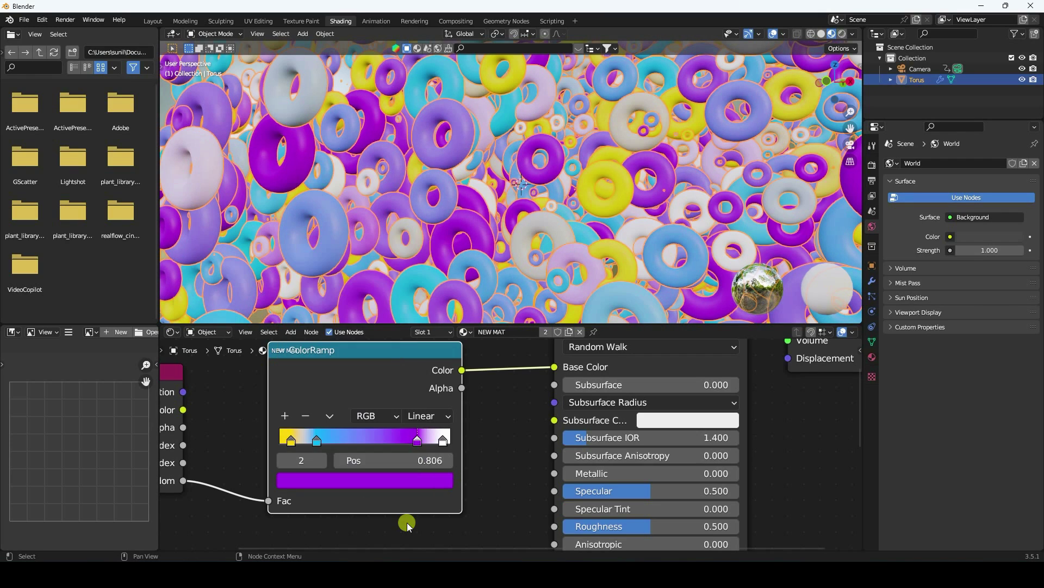
# - Turn the white end stop of the ramp red at full brightness
pyautogui.click(443, 440)
pyautogui.click(403, 480)
pyautogui.click(348, 365)
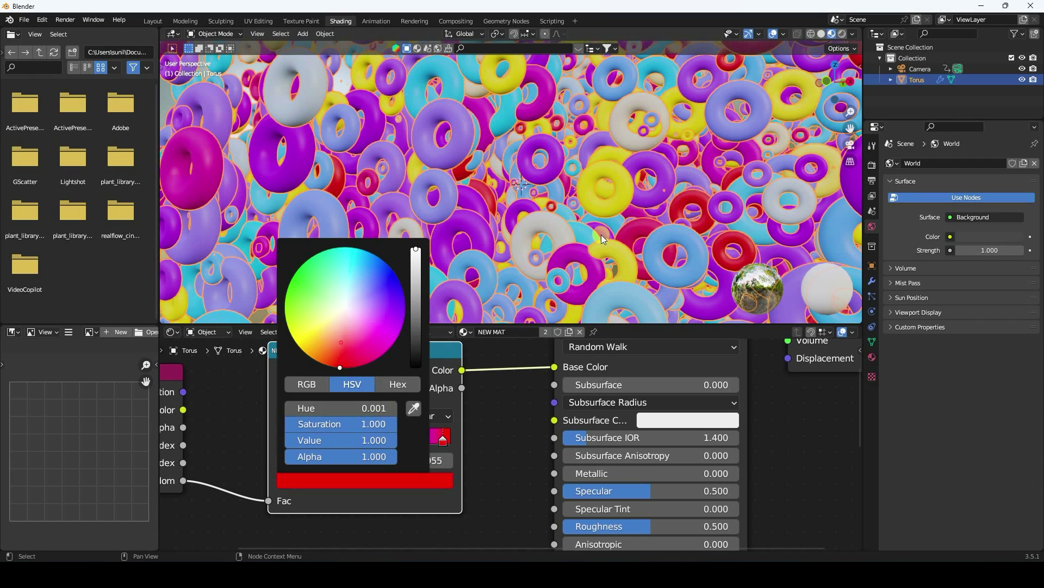
pyautogui.click(368, 438)
pyautogui.press('Return')
# - Set the Principled BSDF Roughness to 0.15 and Metallic to 0.5
pyautogui.moveTo(478, 432); pyautogui.dragTo(243, 403, button='middle')
pyautogui.scroll(6, 359, 246)
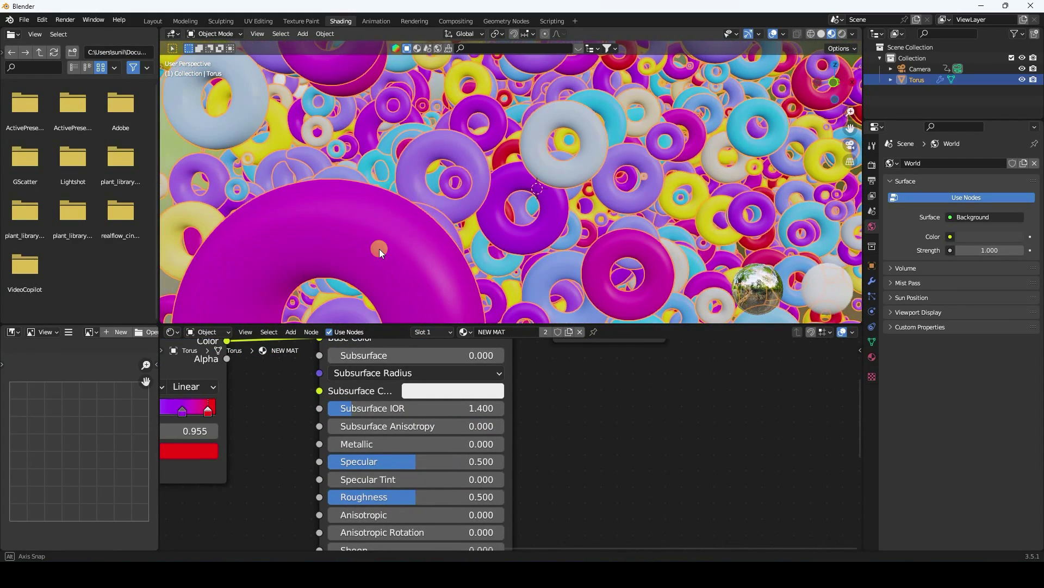
pyautogui.moveTo(362, 527); pyautogui.dragTo(407, 425, button='middle')
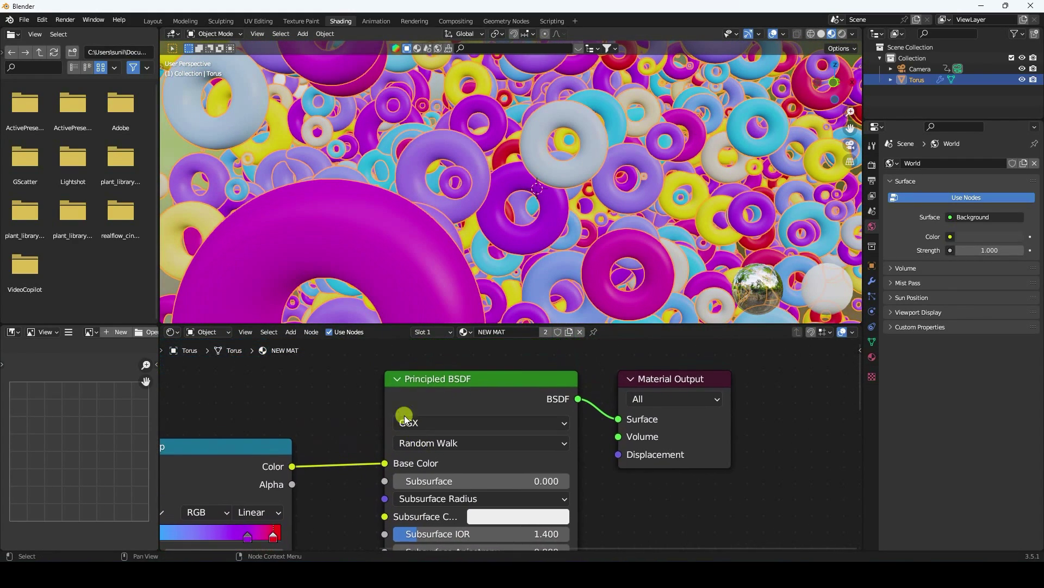
pyautogui.moveTo(525, 434); pyautogui.dragTo(518, 454, button='middle')
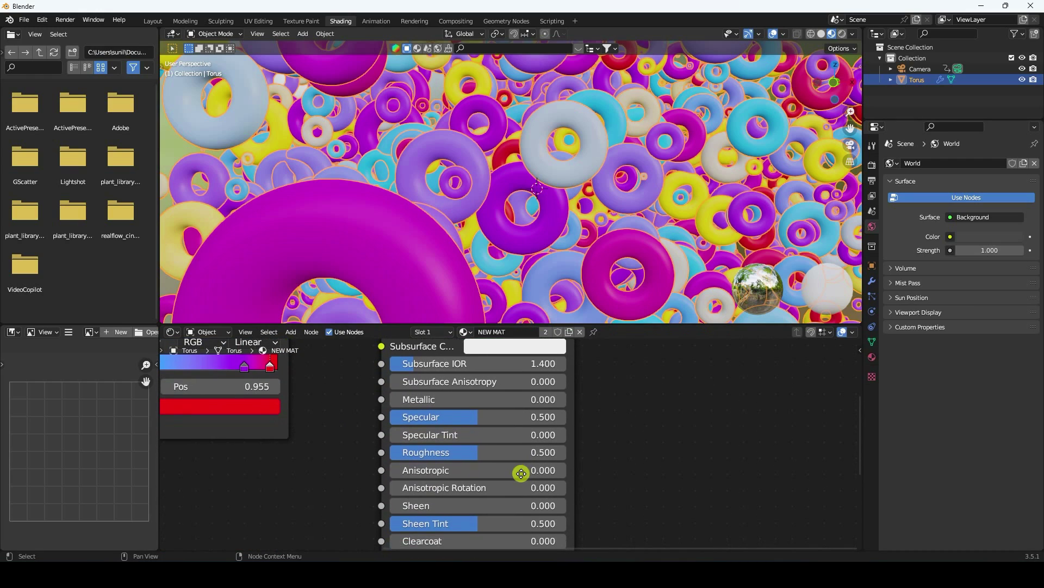
pyautogui.click(412, 452)
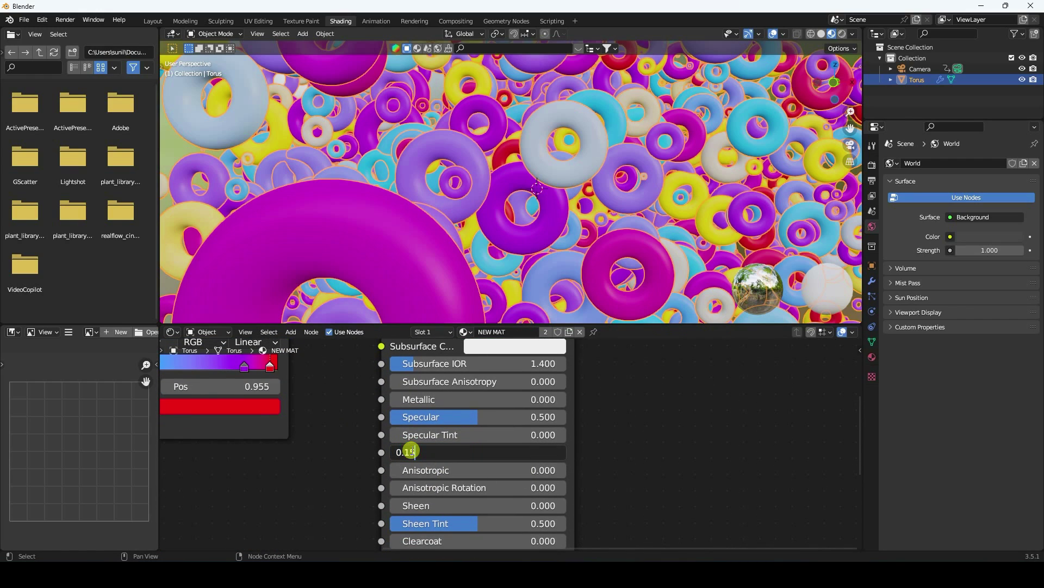
pyautogui.write('0.15')
pyautogui.press('Return')
pyautogui.click(419, 399)
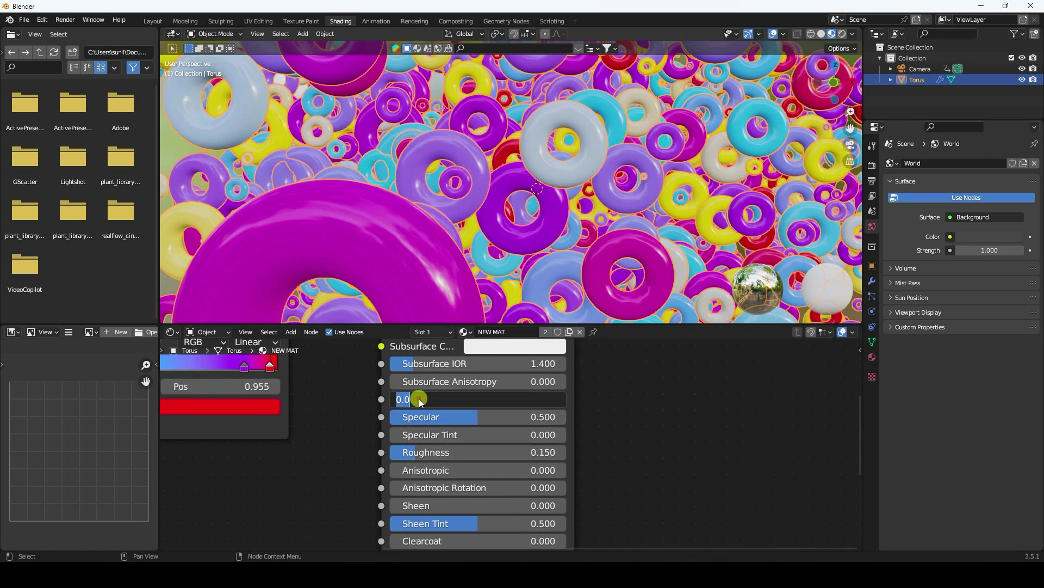
pyautogui.write('0.5')
pyautogui.press('Return')
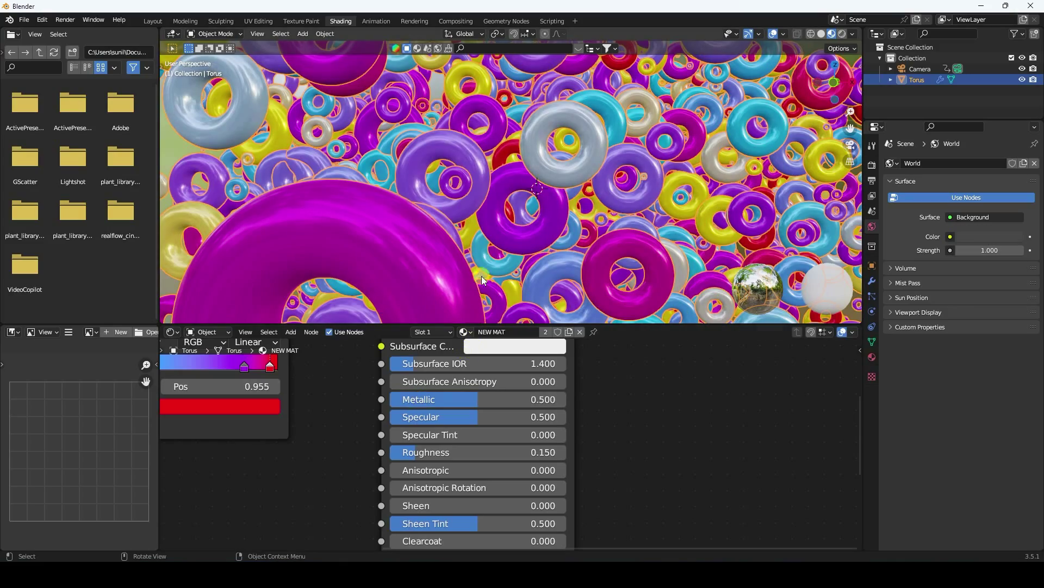
# - Preview the glossy tori in the Layout workspace, scrubbing the animation to frame 293
pyautogui.moveTo(511, 229); pyautogui.dragTo(567, 228, button='middle')
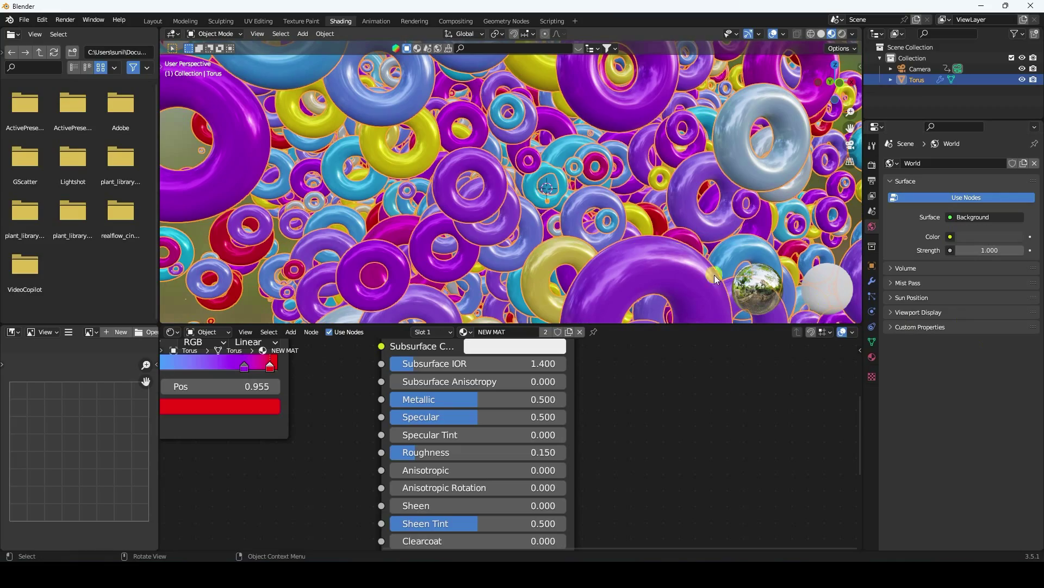
pyautogui.scroll(-2, 515, 198)
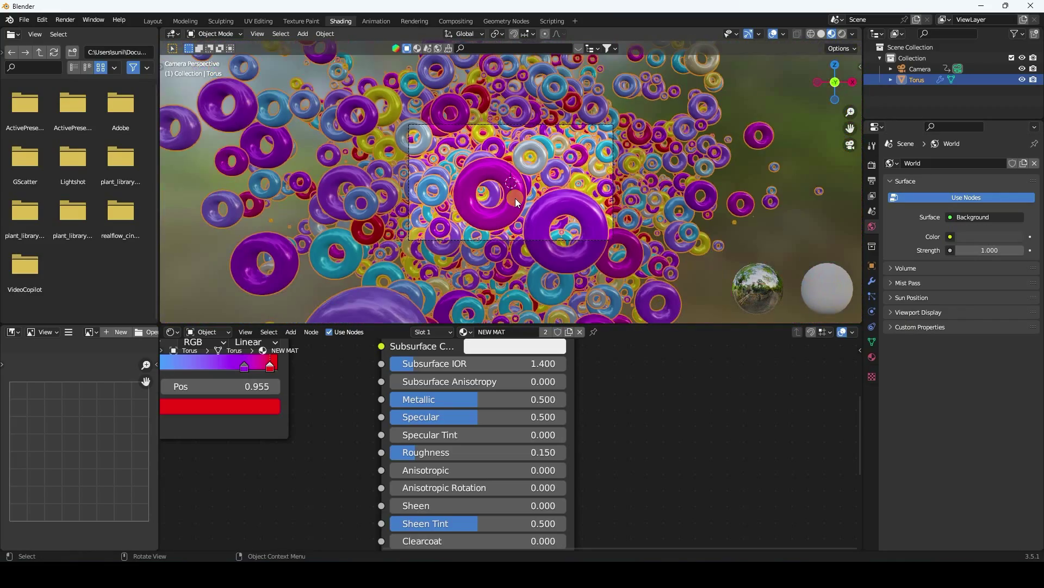
pyautogui.click(155, 22)
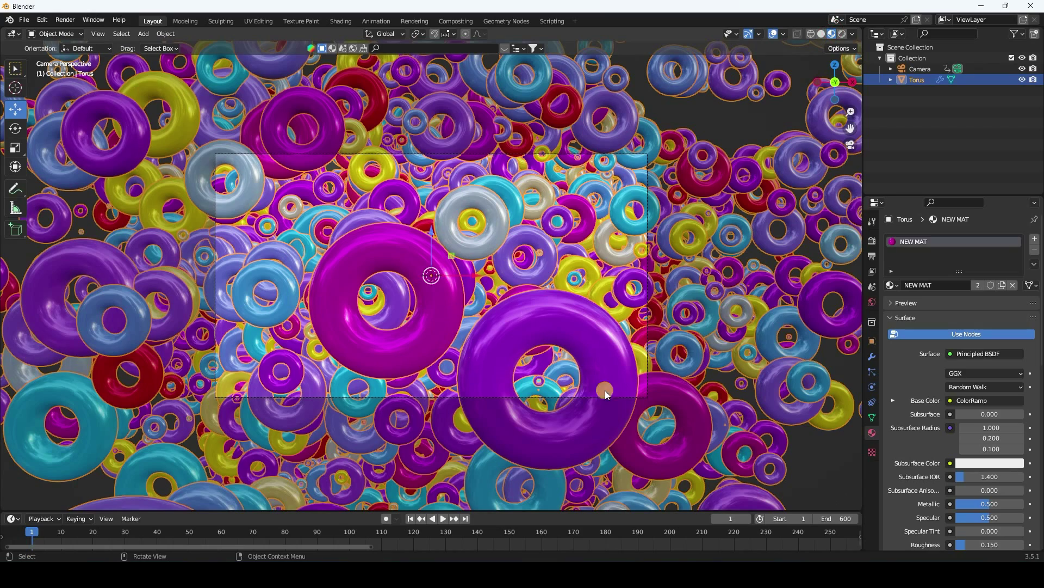
pyautogui.moveTo(372, 547); pyautogui.dragTo(918, 536)
pyautogui.click(641, 529)
pyautogui.moveTo(640, 529); pyautogui.dragTo(391, 531)
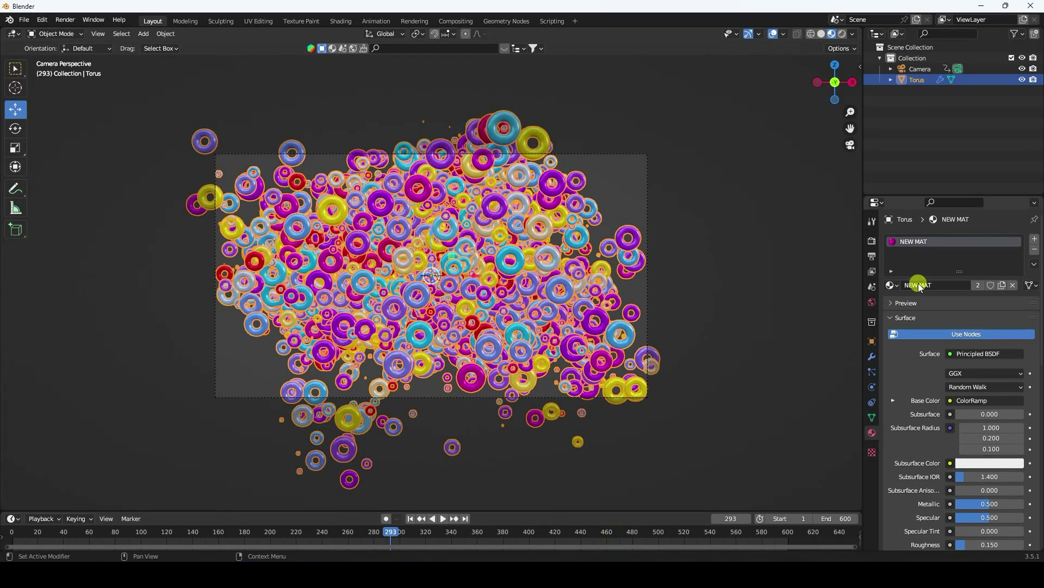
pyautogui.click(874, 307)
# - Light the world with an Environment Texture using the brown_photostudio_01_4k.exr HDRI
pyautogui.click(951, 312)
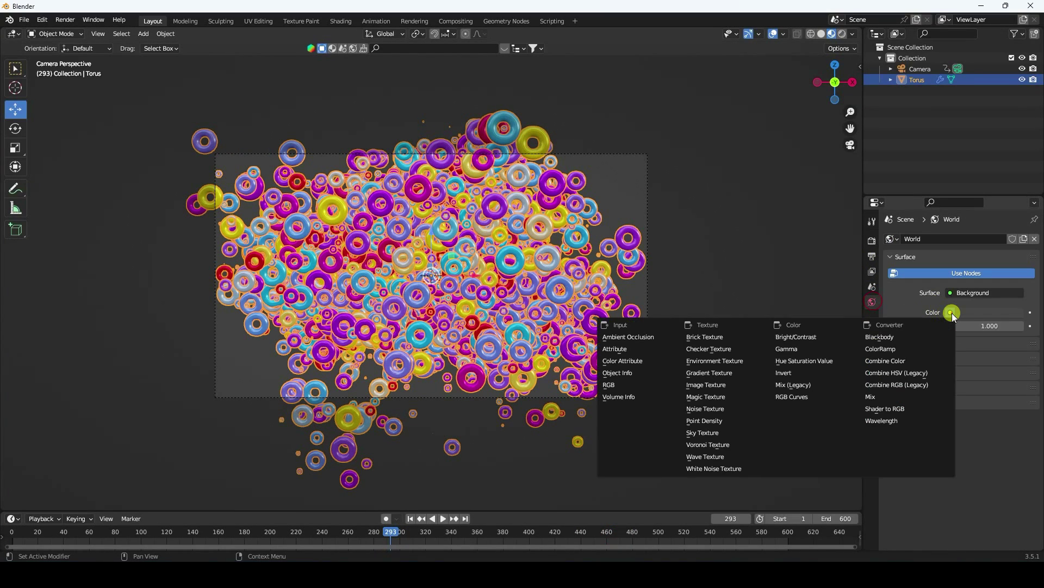
pyautogui.click(704, 361)
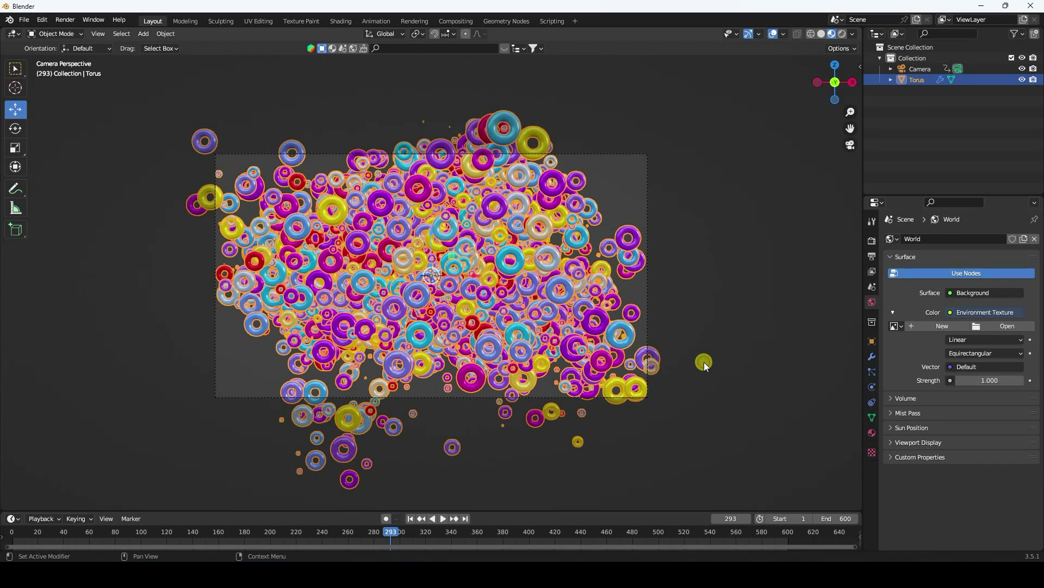
pyautogui.click(1005, 325)
pyautogui.click(87, 410)
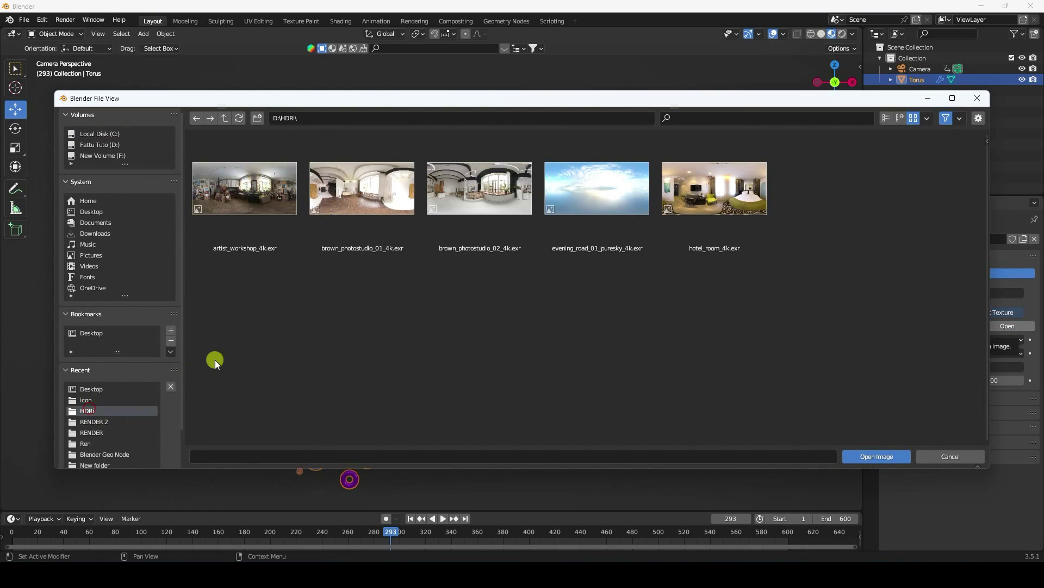
pyautogui.click(343, 191)
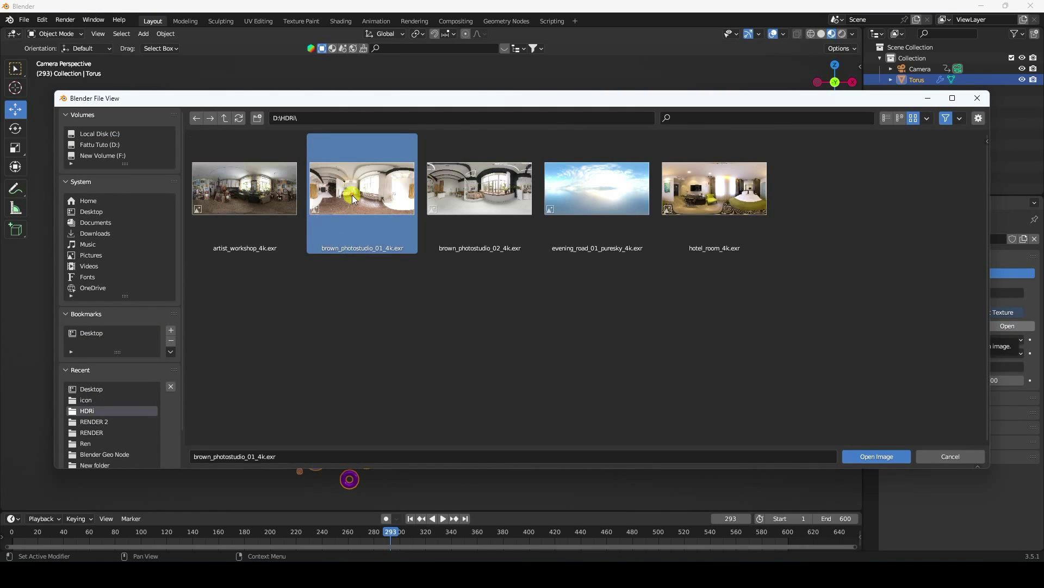
pyautogui.click(854, 457)
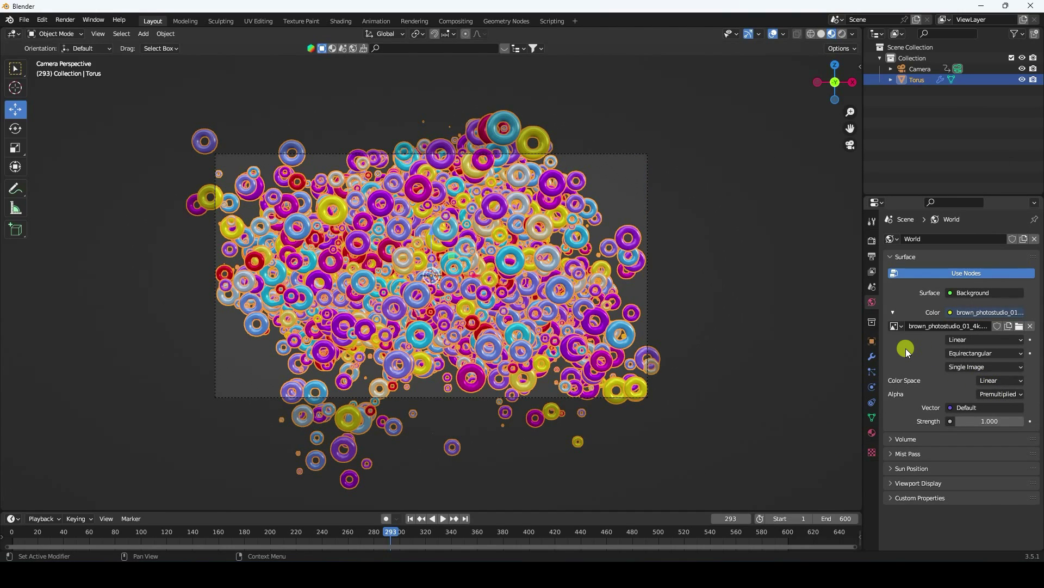
# - Switch rendering to Cycles on GPU Compute with render Max Samples at 256
pyautogui.click(872, 241)
pyautogui.click(977, 238)
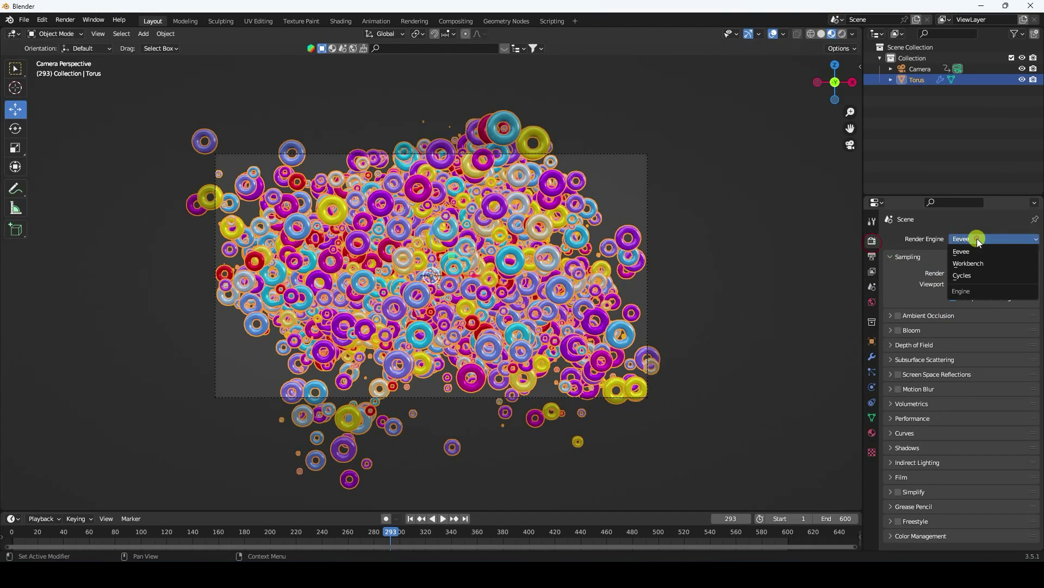
pyautogui.click(970, 276)
pyautogui.click(972, 266)
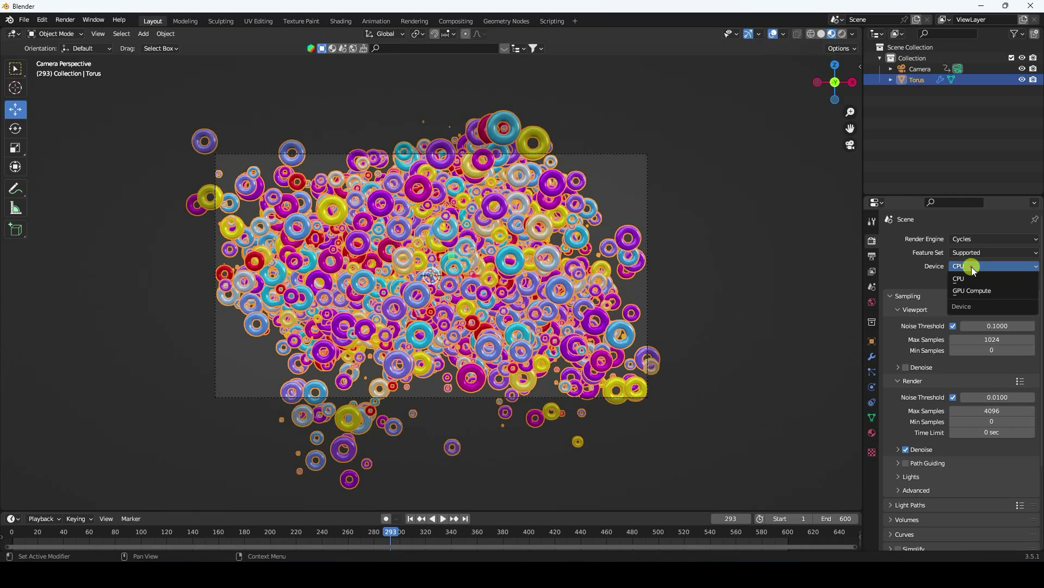
pyautogui.click(979, 294)
pyautogui.click(981, 399)
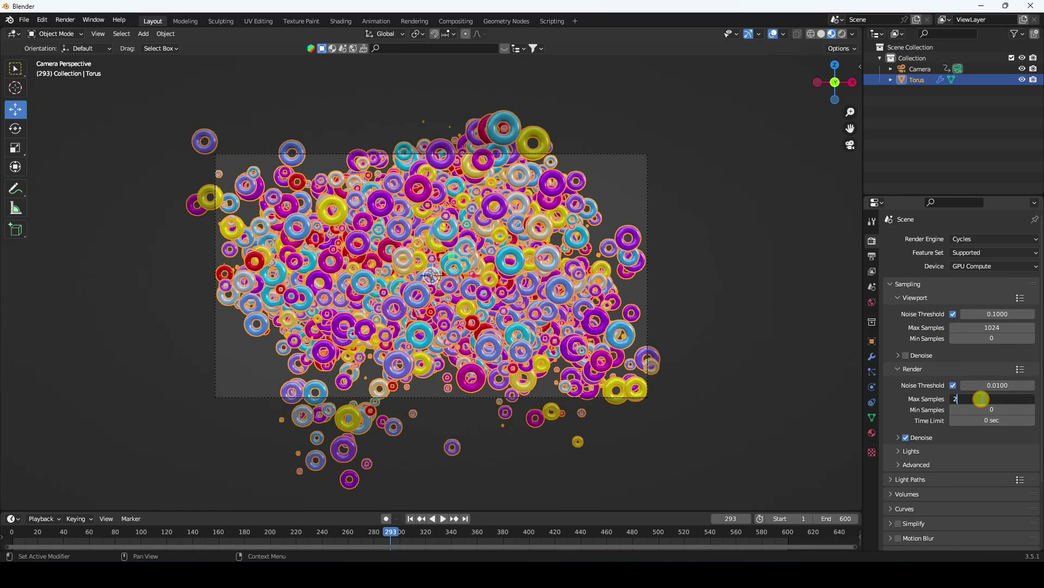
pyautogui.write('256')
pyautogui.press('Return')
pyautogui.moveTo(621, 344); pyautogui.dragTo(428, 297, button='middle')
pyautogui.click(144, 33)
pyautogui.moveTo(158, 46)
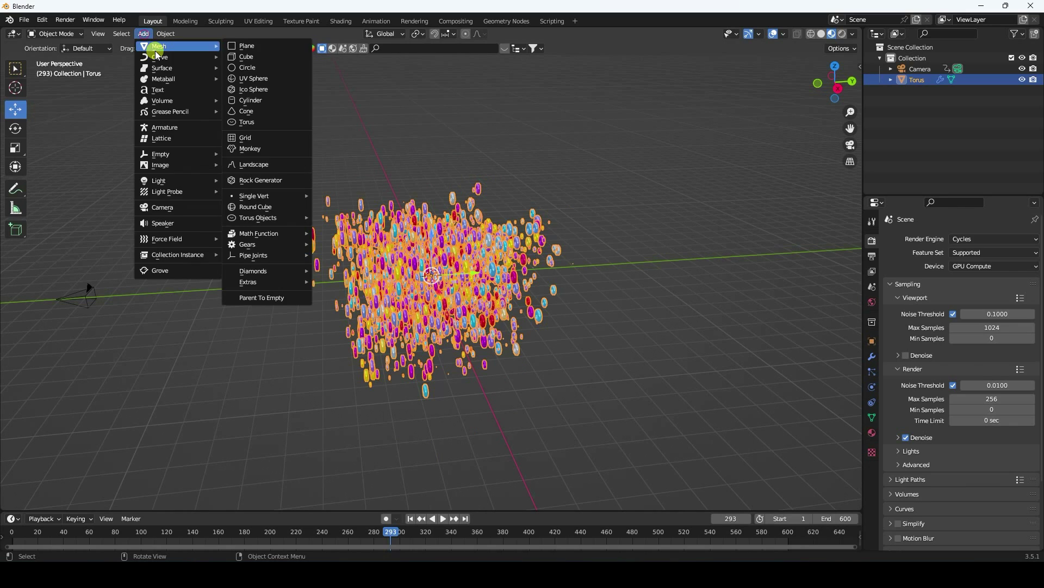
# - Add a plane, move it below the toruses and scale it into a wide floor
pyautogui.click(252, 48)
pyautogui.scroll(-4, 442, 206)
pyautogui.moveTo(442, 231); pyautogui.dragTo(432, 309)
pyautogui.press('s')
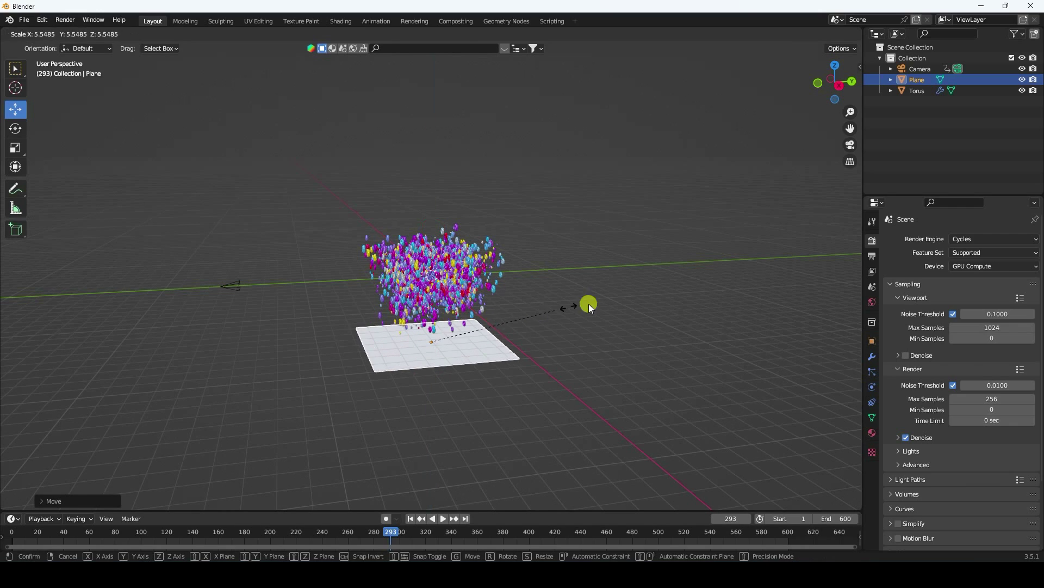
pyautogui.click(511, 309)
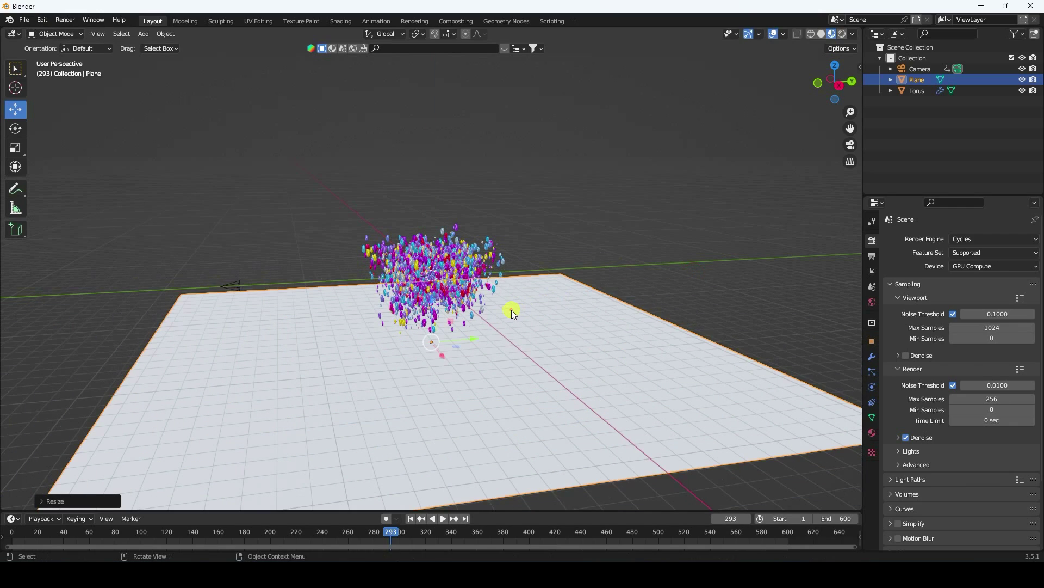
pyautogui.scroll(-5, 517, 311)
# - In Edit Mode, extrude the plane's far edge and raise it into a vertical wall
pyautogui.click(54, 34)
pyautogui.click(51, 54)
pyautogui.click(104, 34)
pyautogui.click(514, 261)
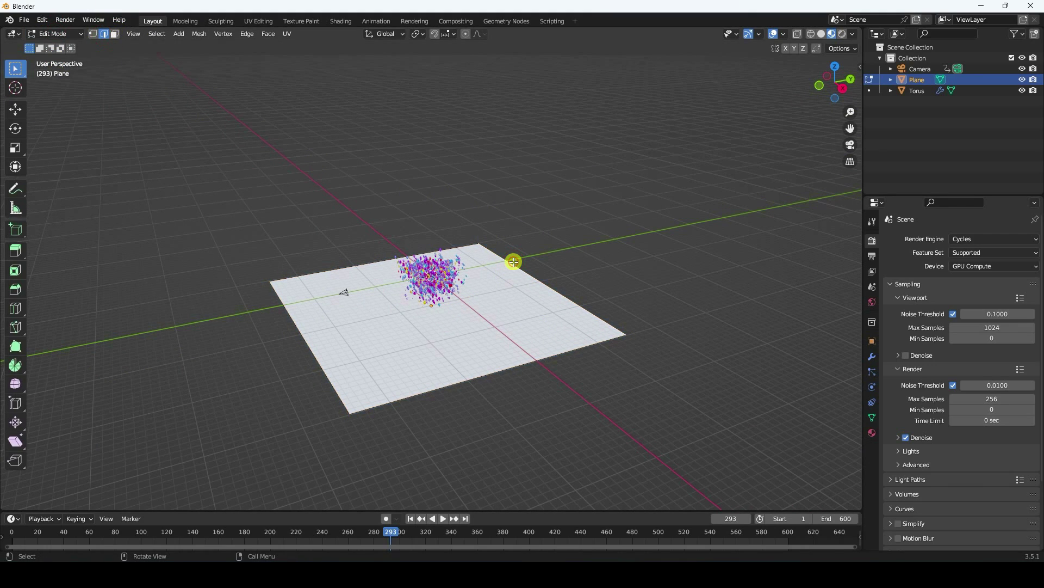
pyautogui.press('e')
pyautogui.click(515, 261)
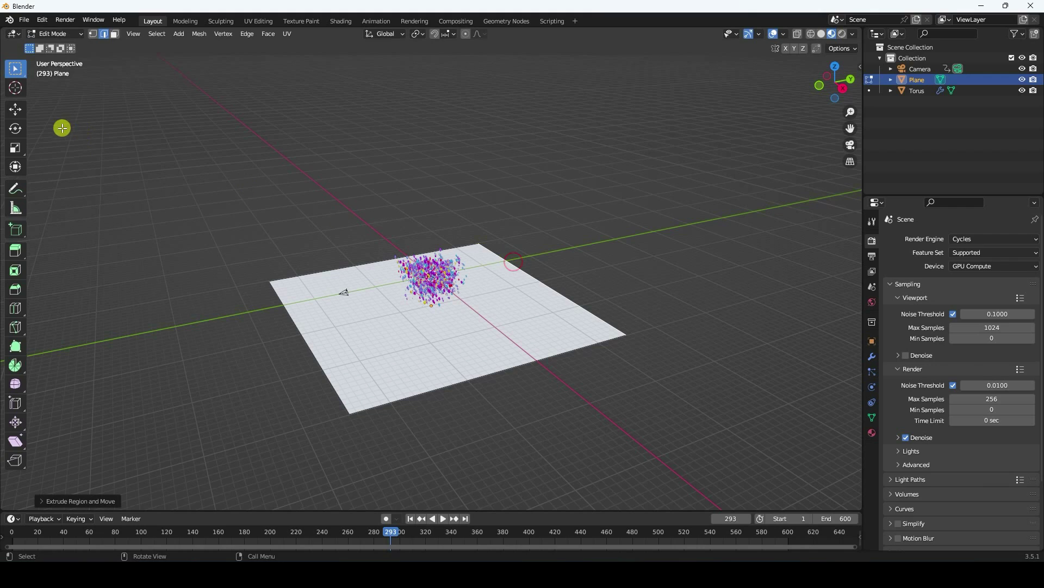
pyautogui.click(20, 114)
pyautogui.moveTo(540, 243); pyautogui.dragTo(575, 93)
pyautogui.click(537, 281)
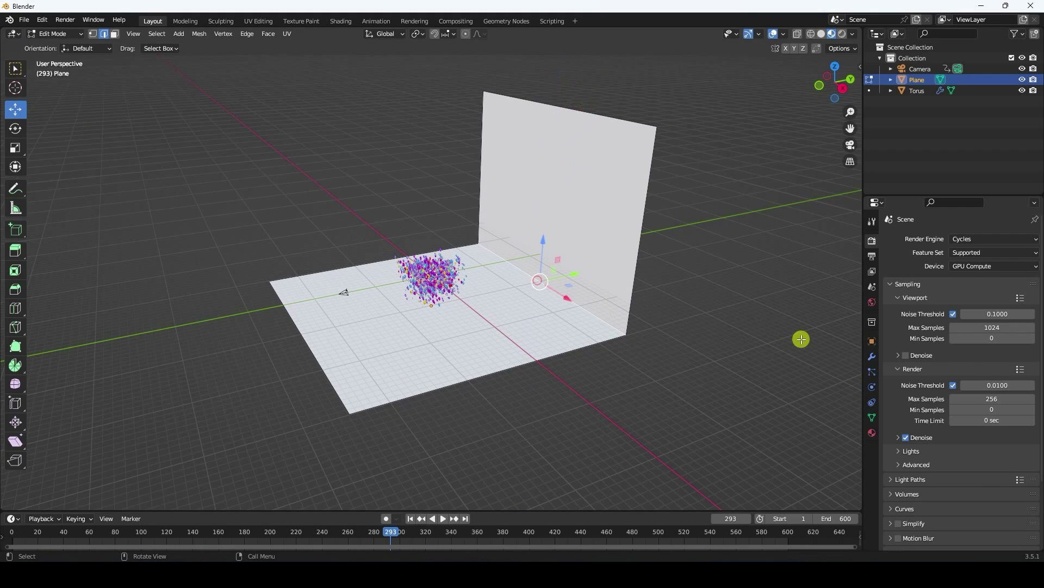
# - Add a Bevel modifier with 0.2 m width and 40 segments to curve the corner
pyautogui.click(872, 356)
pyautogui.click(904, 239)
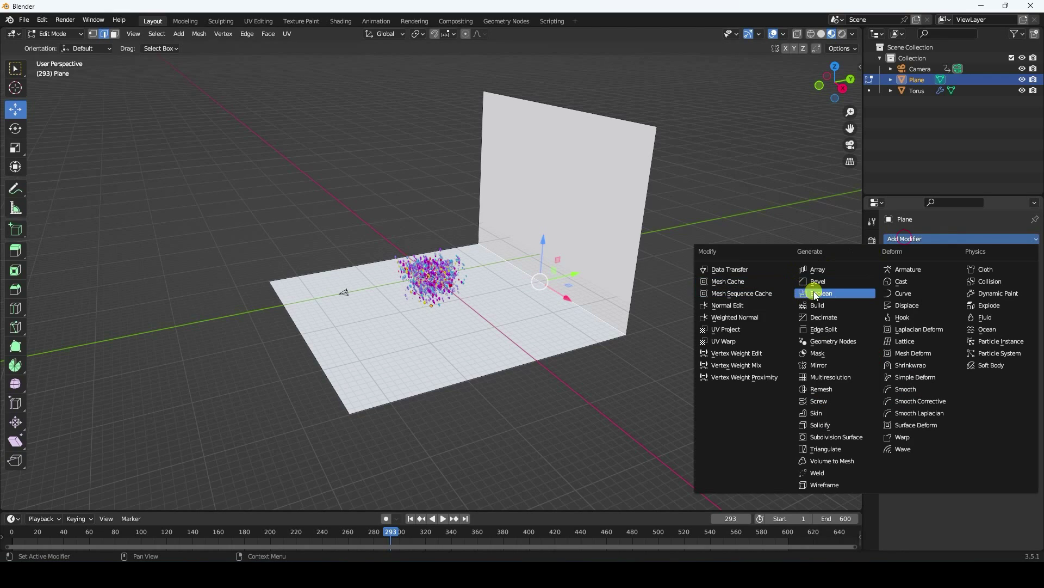
pyautogui.click(818, 282)
pyautogui.click(986, 298)
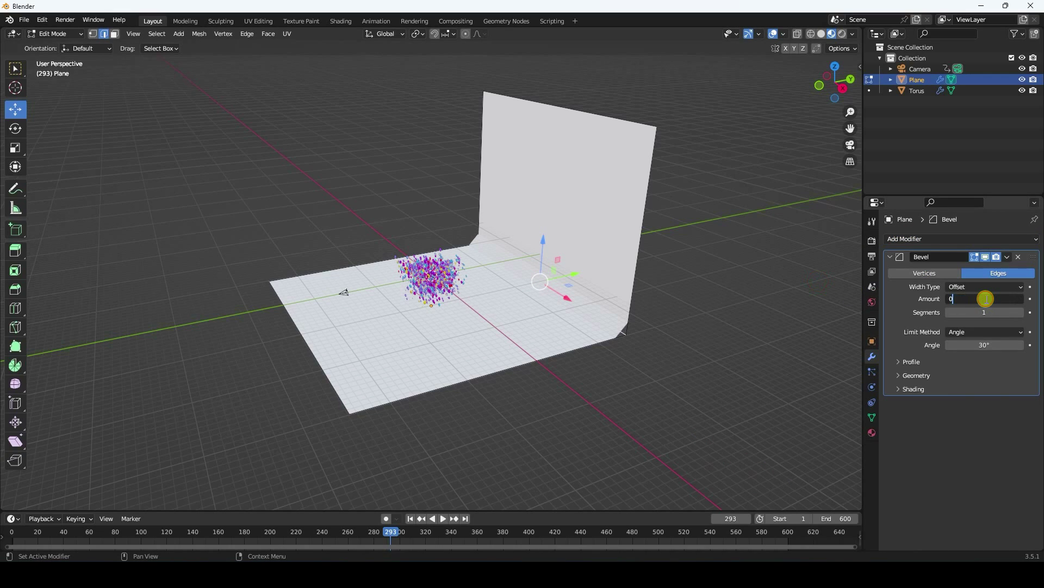
pyautogui.press('Return')
pyautogui.click(986, 310)
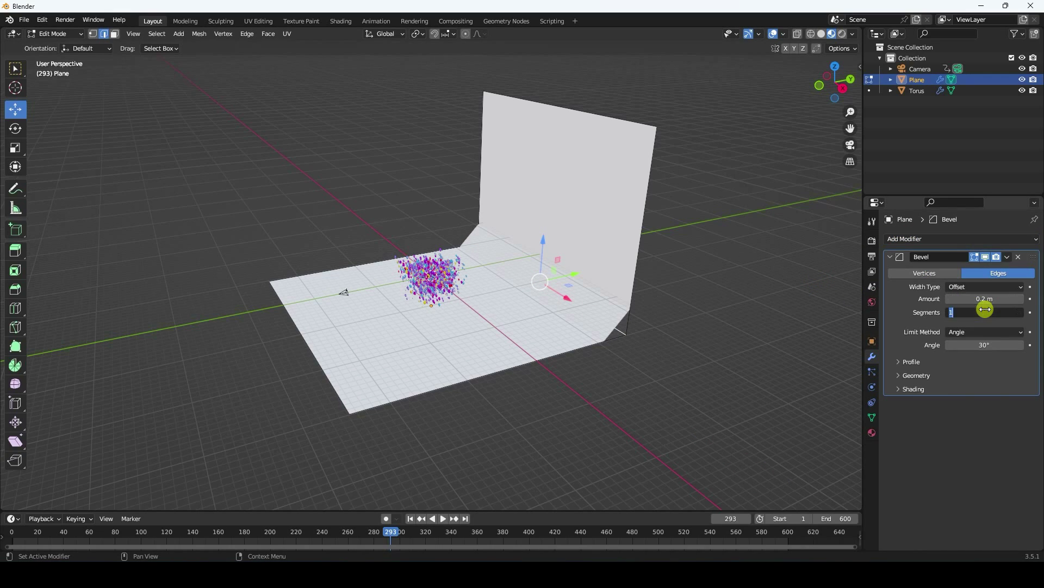
pyautogui.write('40')
pyautogui.press('Return')
# - Return to Object Mode, shade the backdrop smooth, and look through the scene camera
pyautogui.click(48, 34)
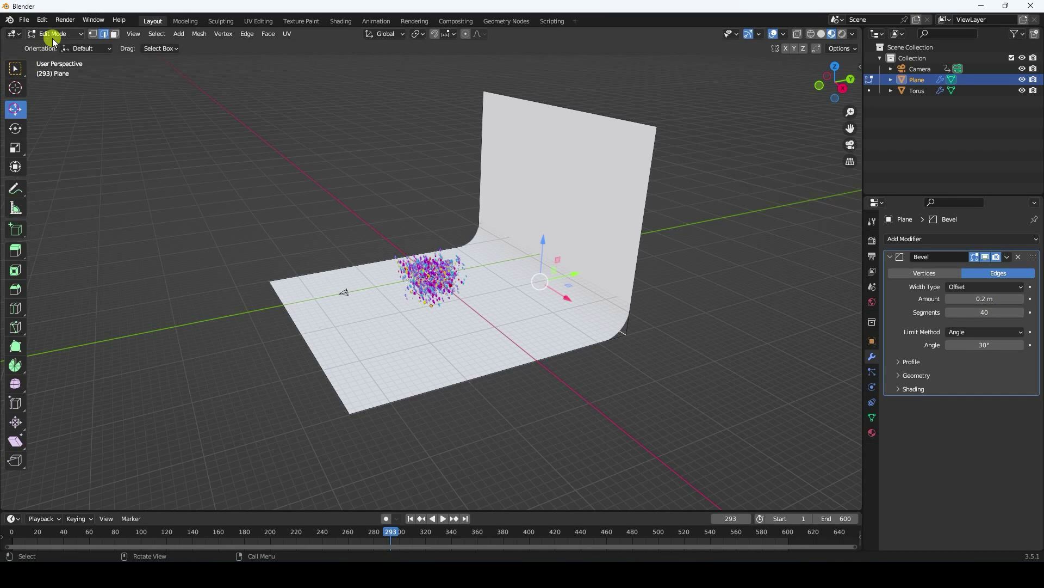
pyautogui.click(55, 50)
pyautogui.rightClick(549, 241)
pyautogui.click(544, 237)
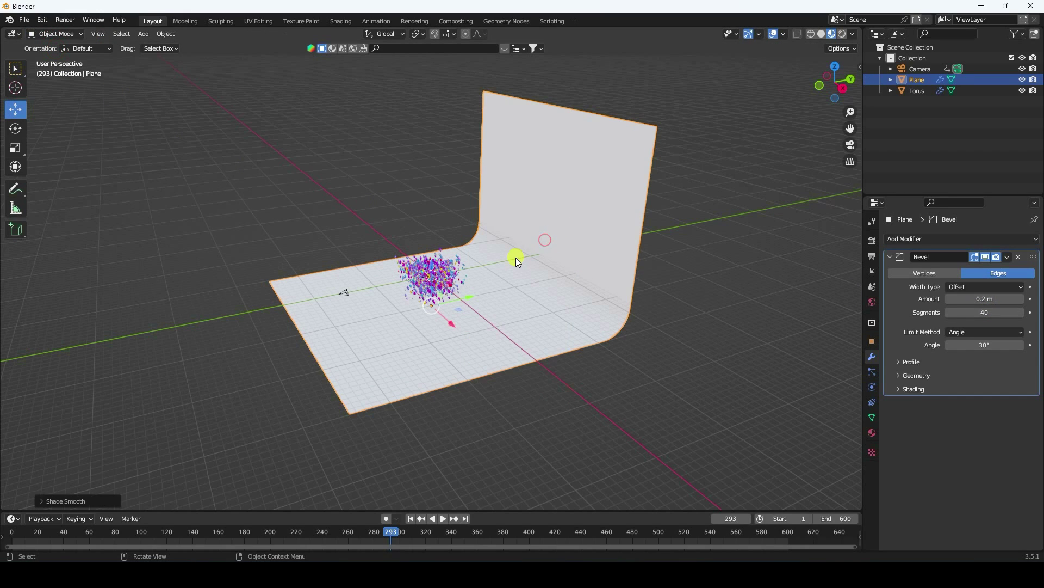
pyautogui.press('KP_0')
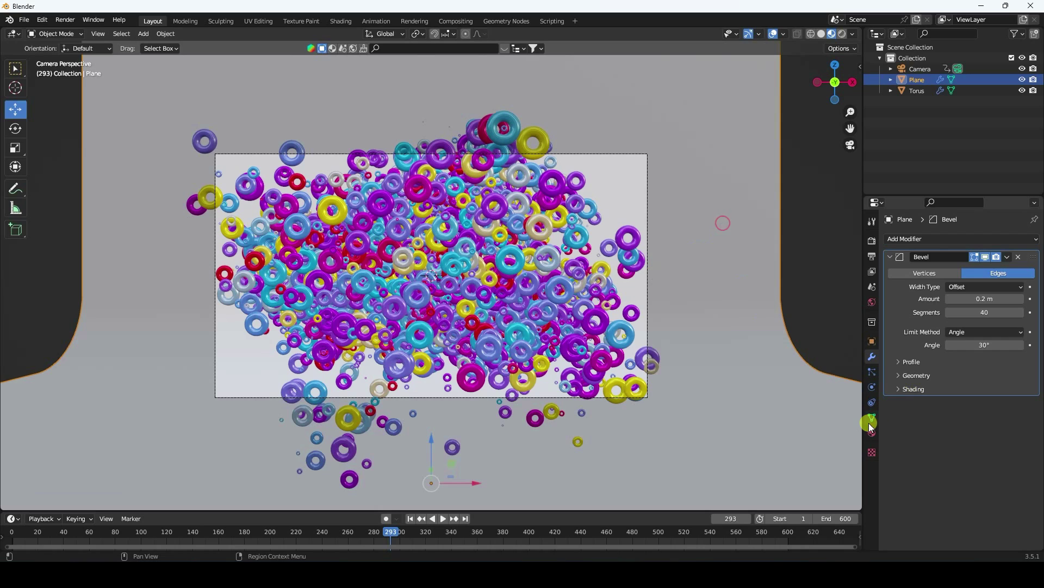
# - Create a new backdrop material with base colour hue 0.55, saturation 1, then view Rendered shading
pyautogui.click(872, 433)
pyautogui.click(916, 285)
pyautogui.click(974, 380)
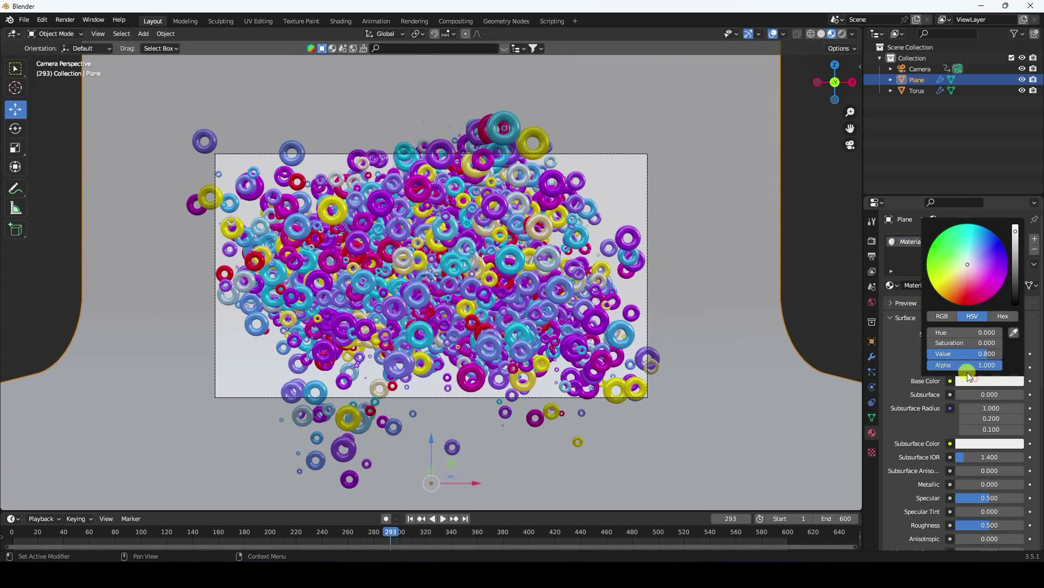
pyautogui.click(949, 332)
pyautogui.write('0.55')
pyautogui.press('Tab')
pyautogui.write('1')
pyautogui.press('Return')
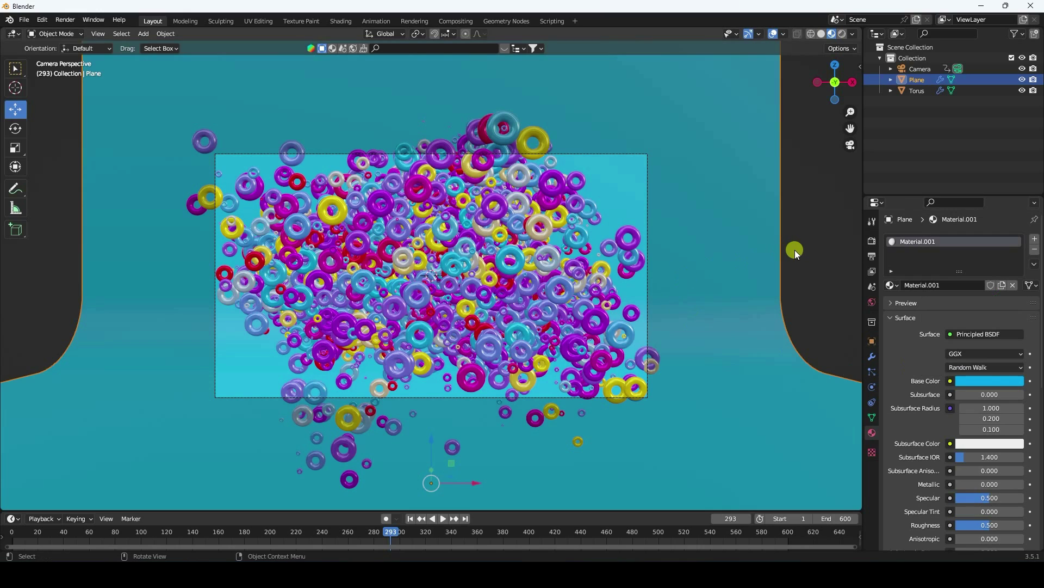
pyautogui.scroll(3, 420, 168)
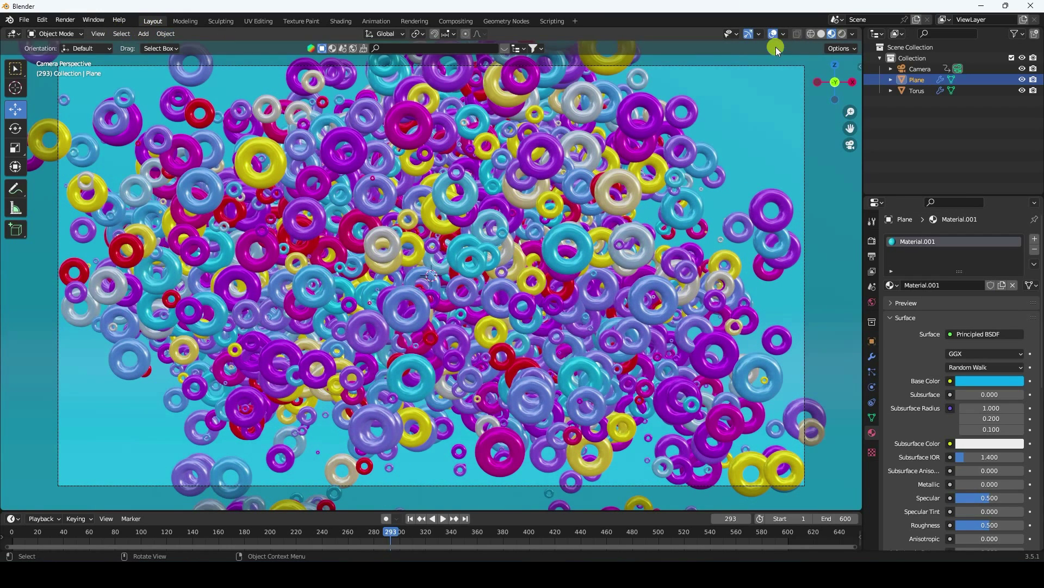
pyautogui.click(842, 34)
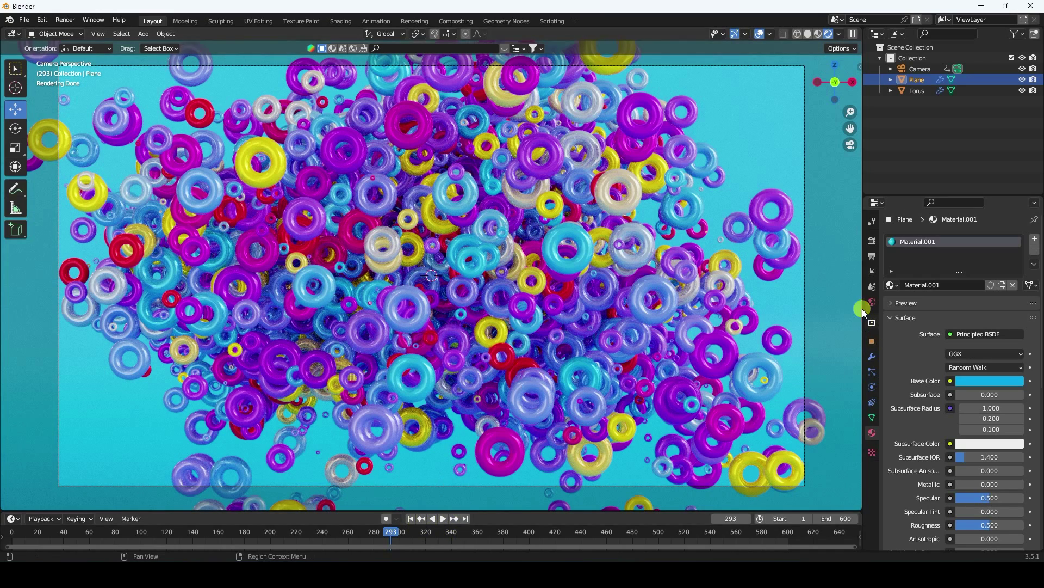
# - Set the output frame rate to 30 fps
pyautogui.click(872, 255)
pyautogui.click(973, 347)
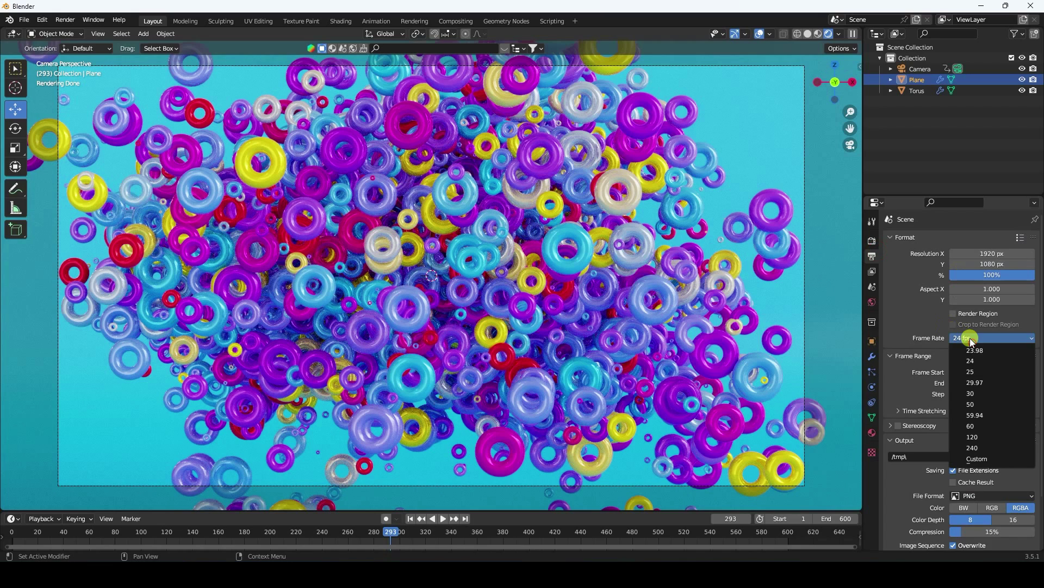
pyautogui.click(977, 393)
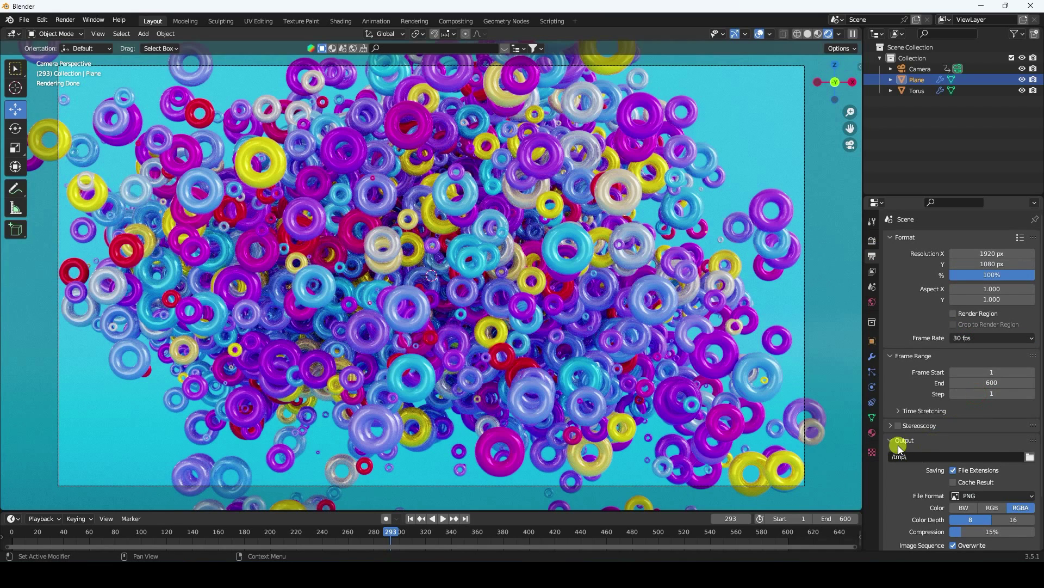
# - Set the render output path to a new folder created on the Desktop
pyautogui.click(1031, 457)
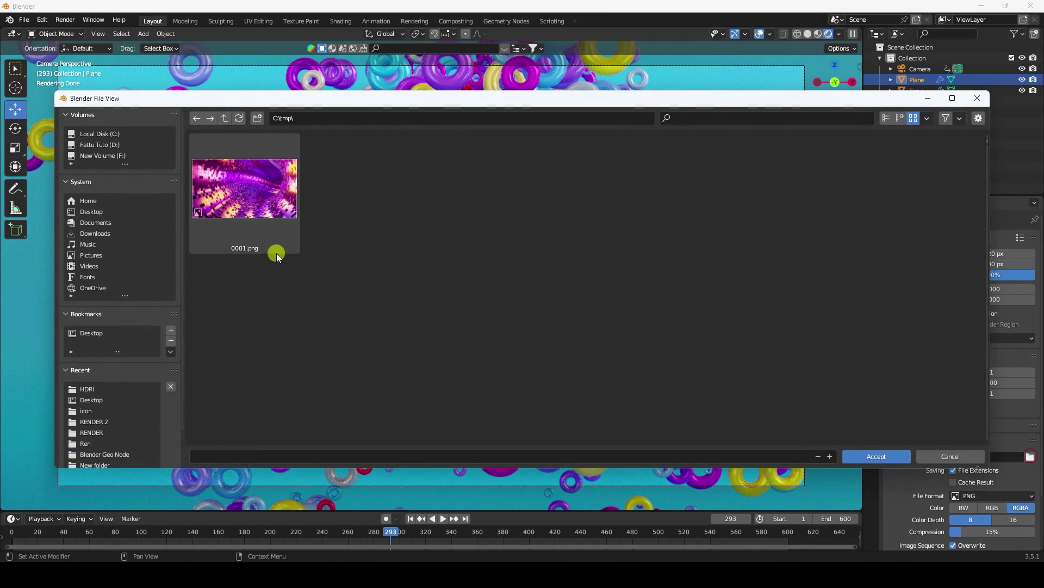
pyautogui.click(91, 211)
pyautogui.rightClick(312, 243)
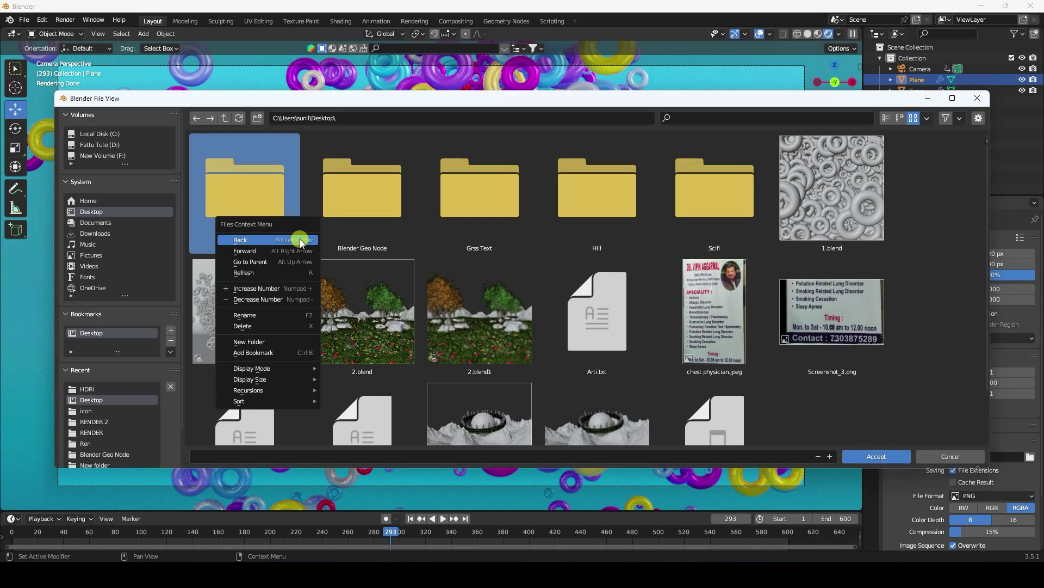
pyautogui.click(272, 347)
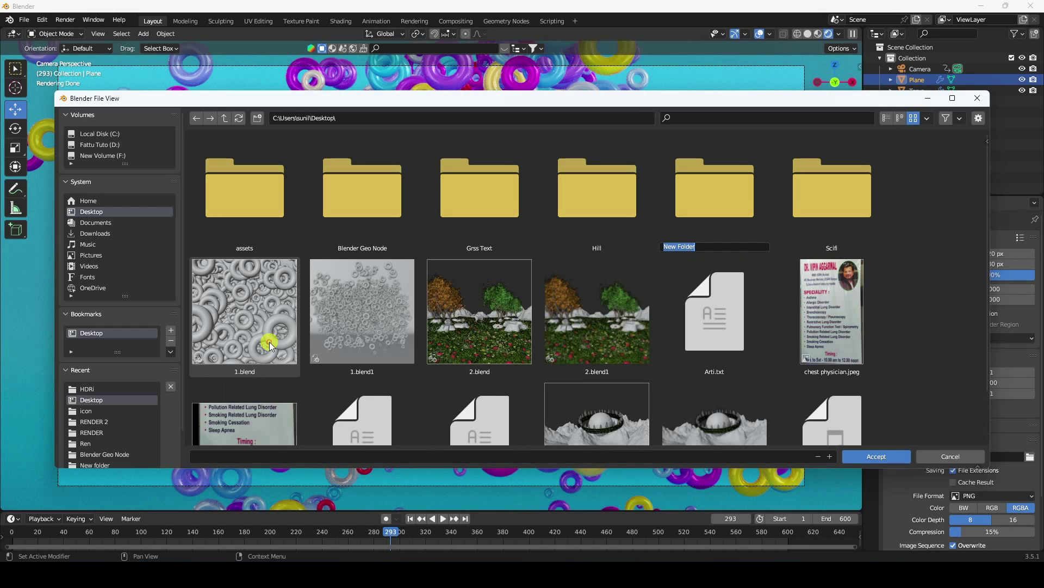
pyautogui.doubleClick(699, 212)
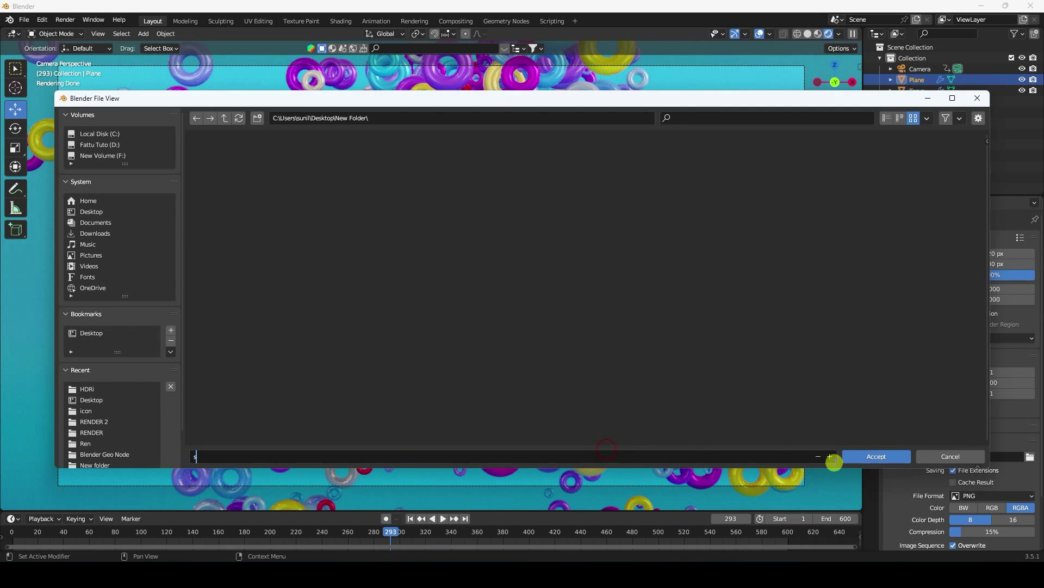
pyautogui.click(854, 455)
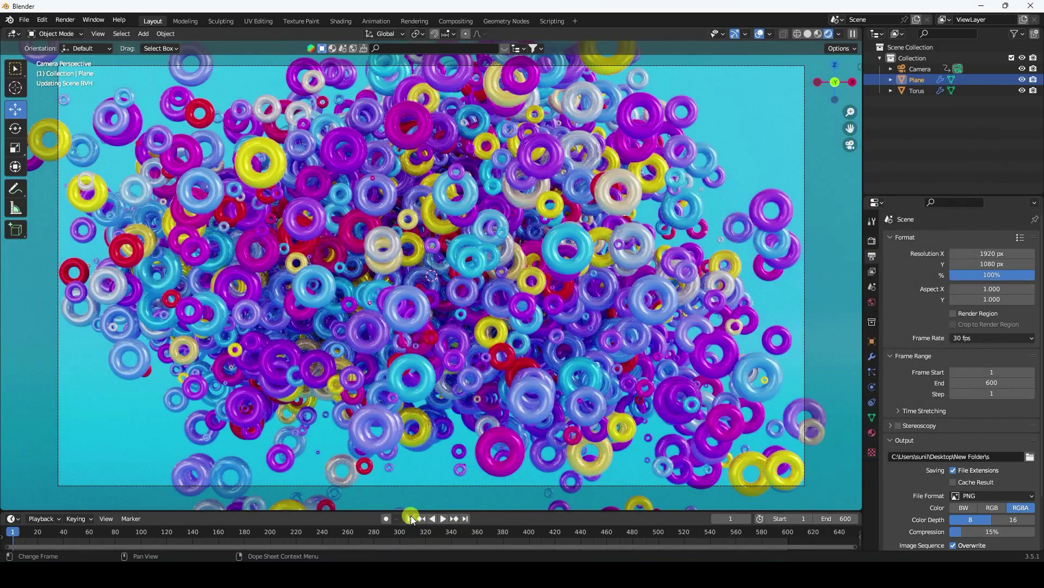
# - Jump to frame 1 and start rendering from the Render menu
pyautogui.click(410, 518)
pyautogui.click(66, 20)
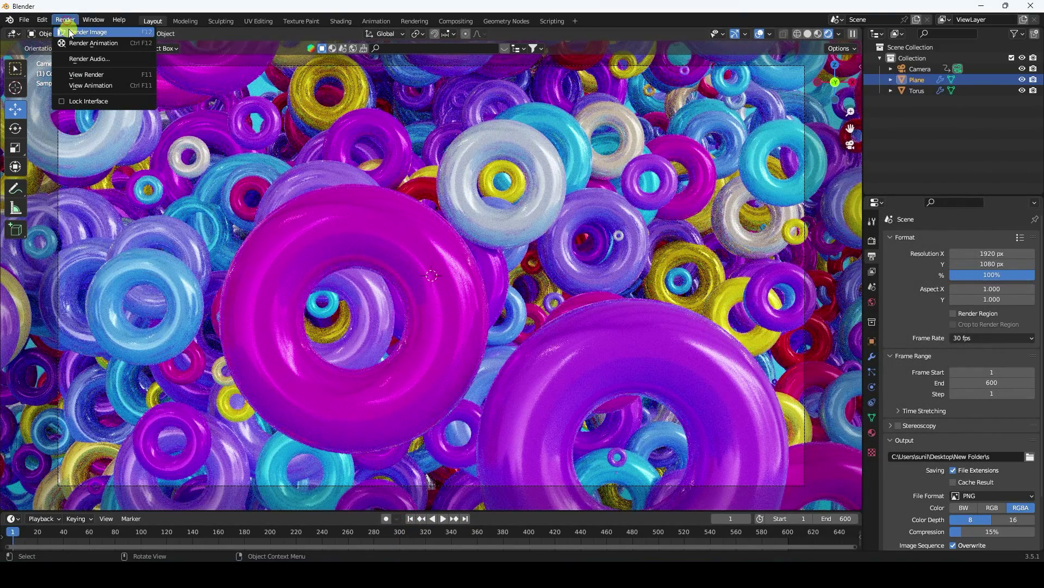
pyautogui.click(77, 45)
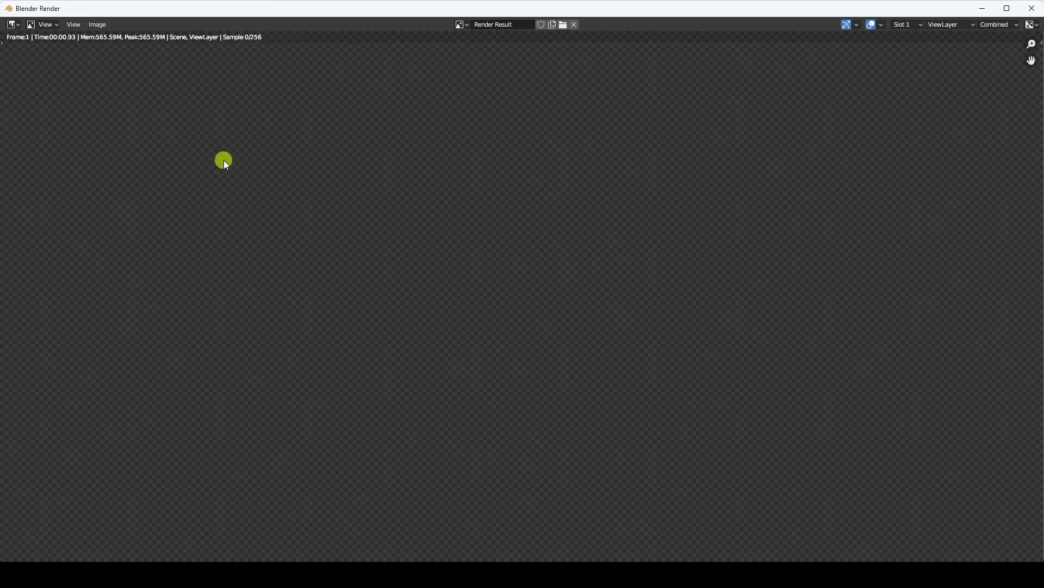